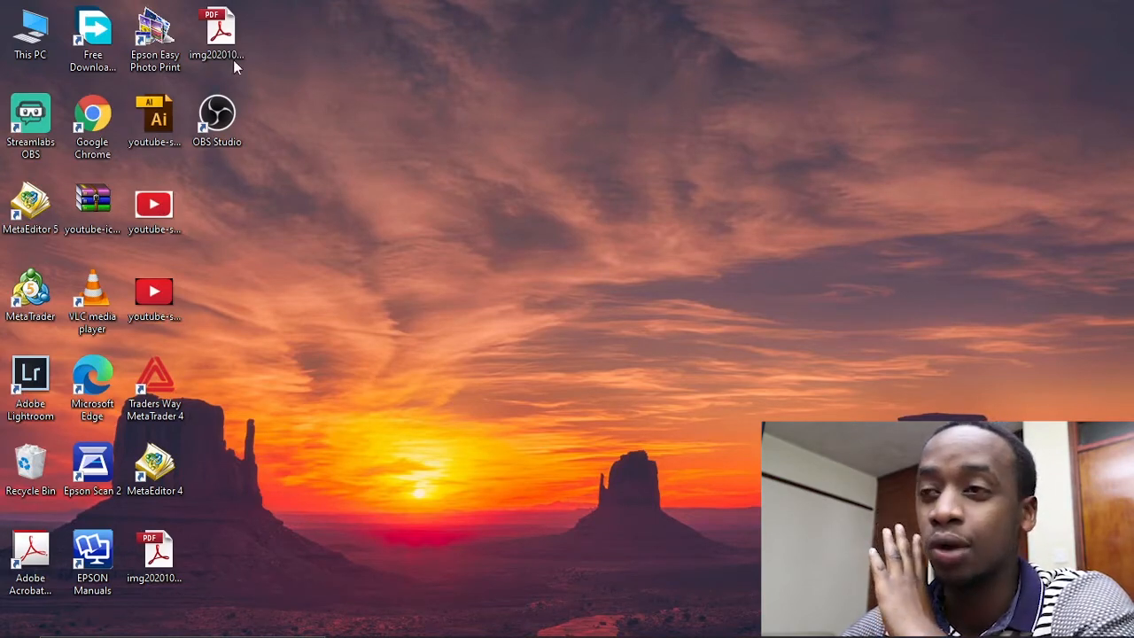
Open the PHOTOGRAPHY folder on the backup1 (F:) drive in a maximized file window.
double_click(19, 53)
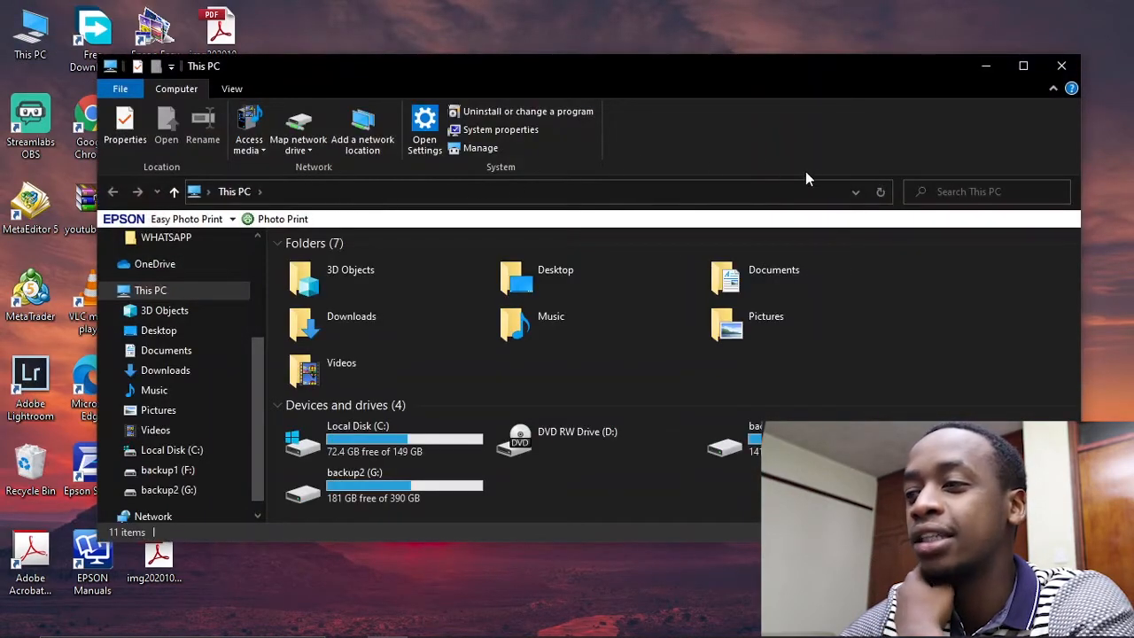
left_click(1018, 69)
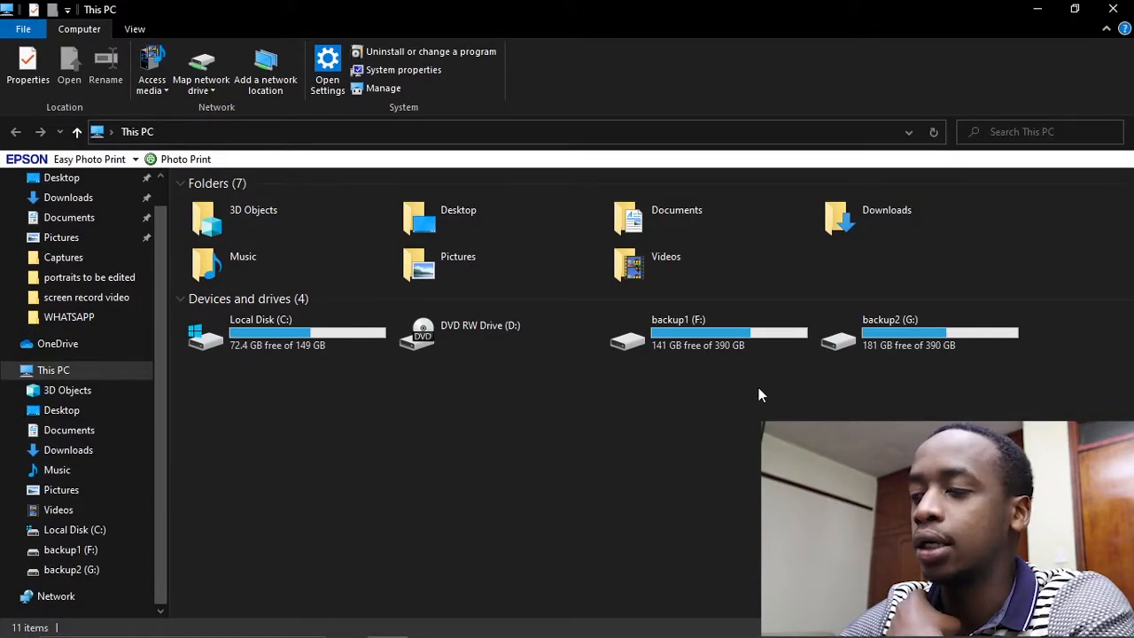
double_click(743, 343)
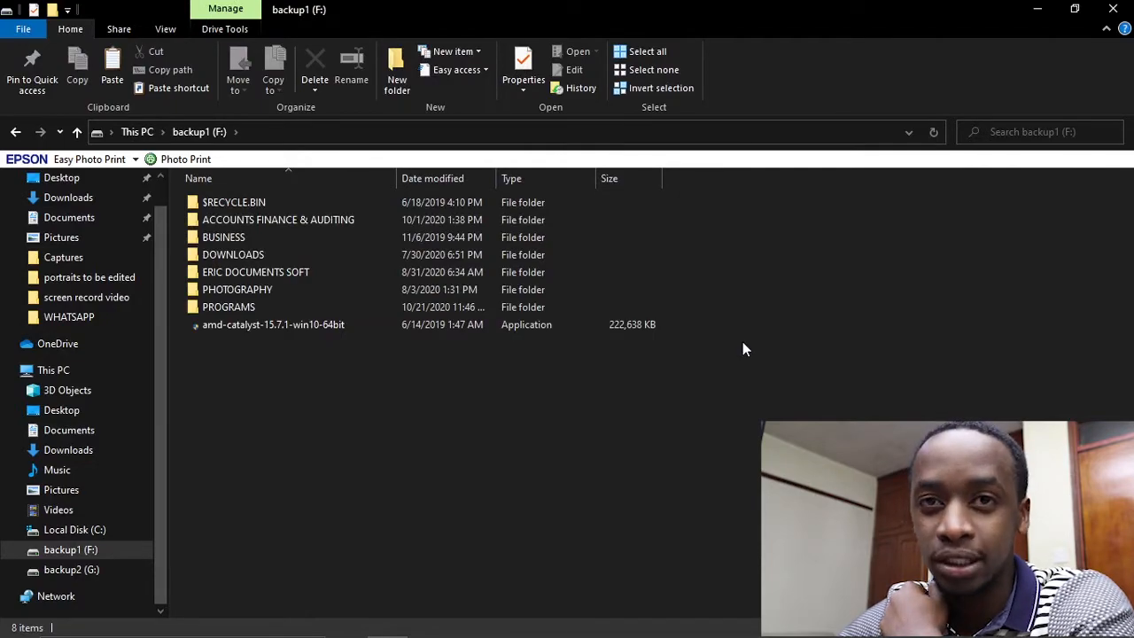
double_click(312, 293)
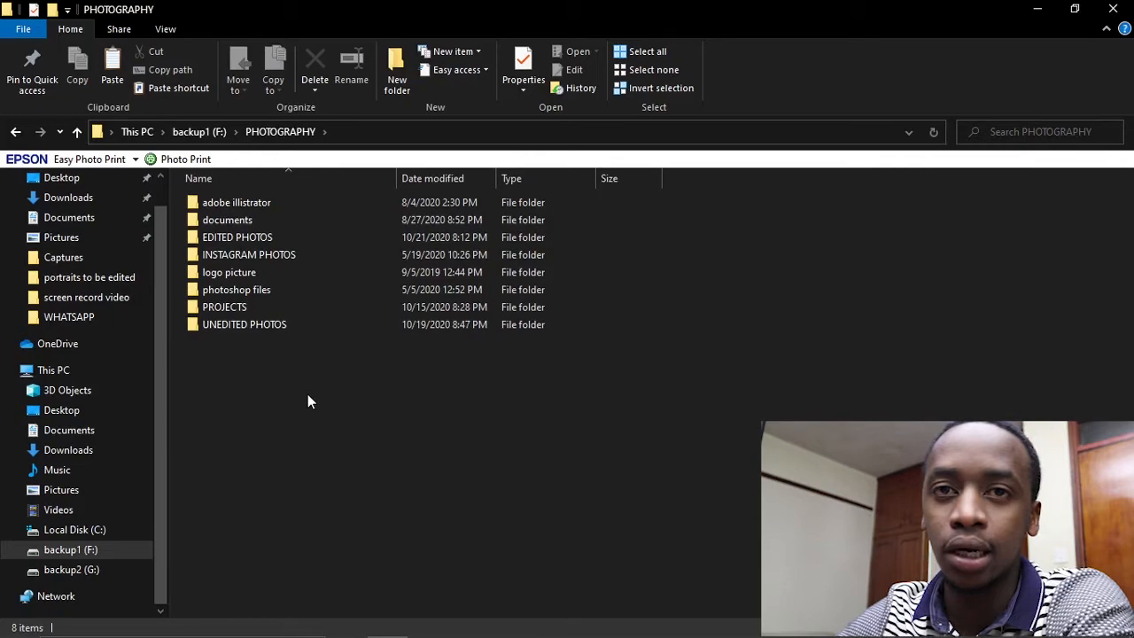
left_click(263, 308)
double_click(263, 308)
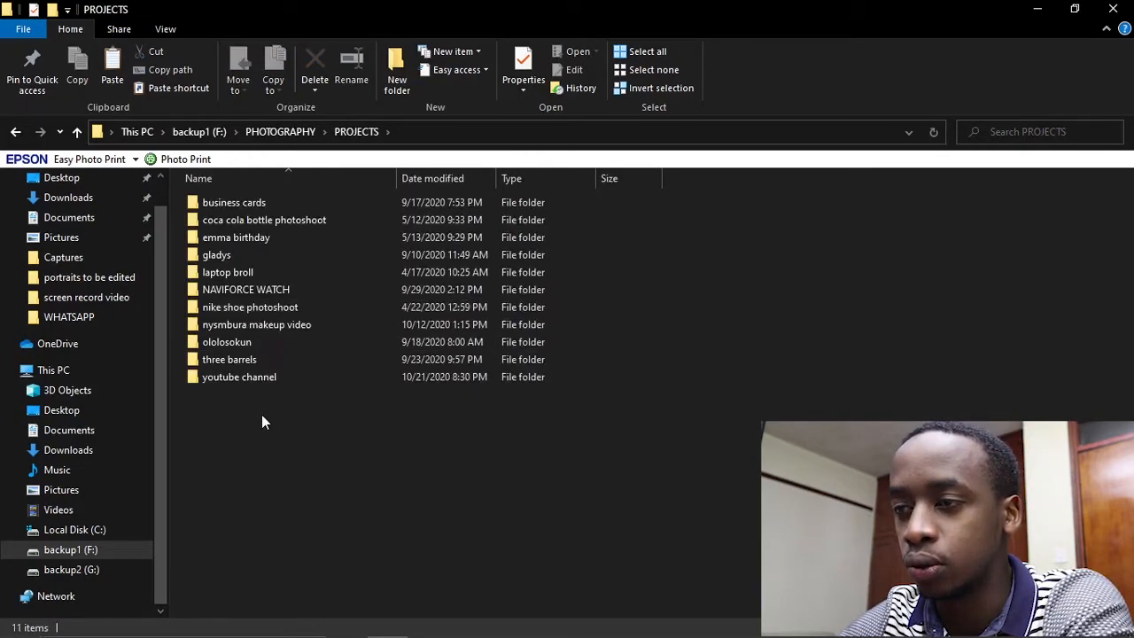
left_click(77, 131)
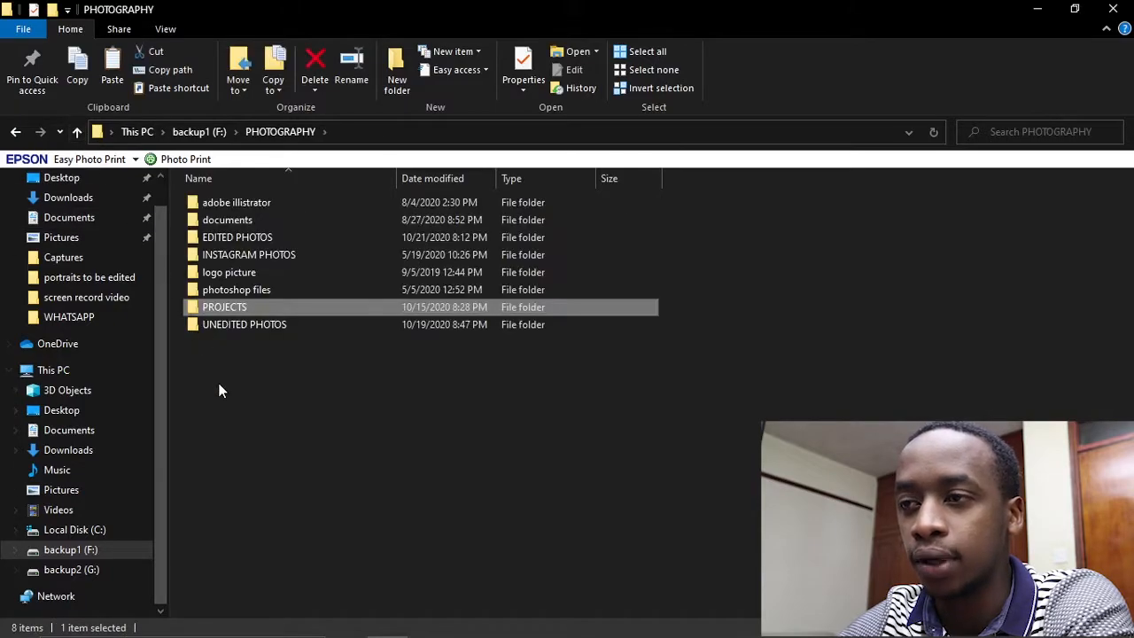
double_click(226, 310)
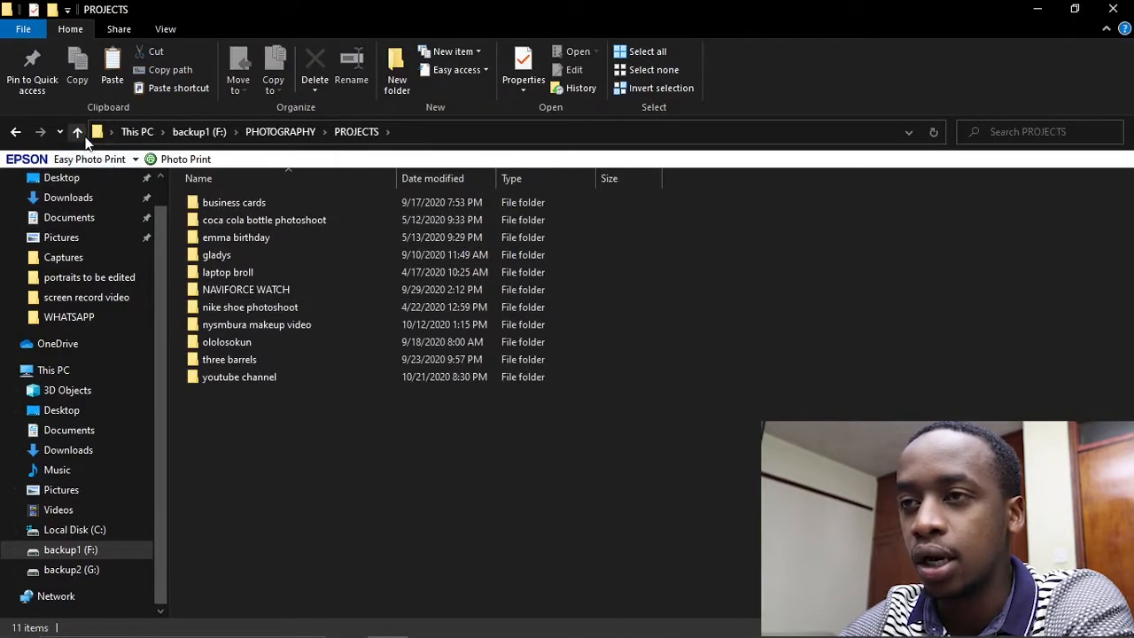
left_click(77, 131)
Open the folder "portraits to be edited" inside UNEDITED PHOTOS.
double_click(238, 326)
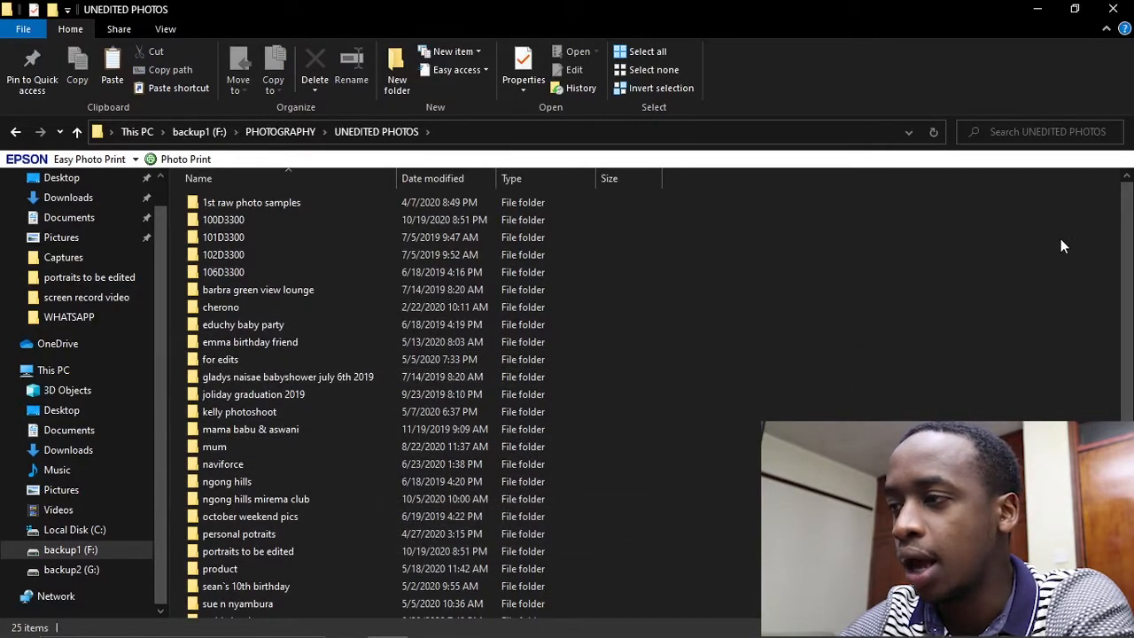
left_click(378, 558)
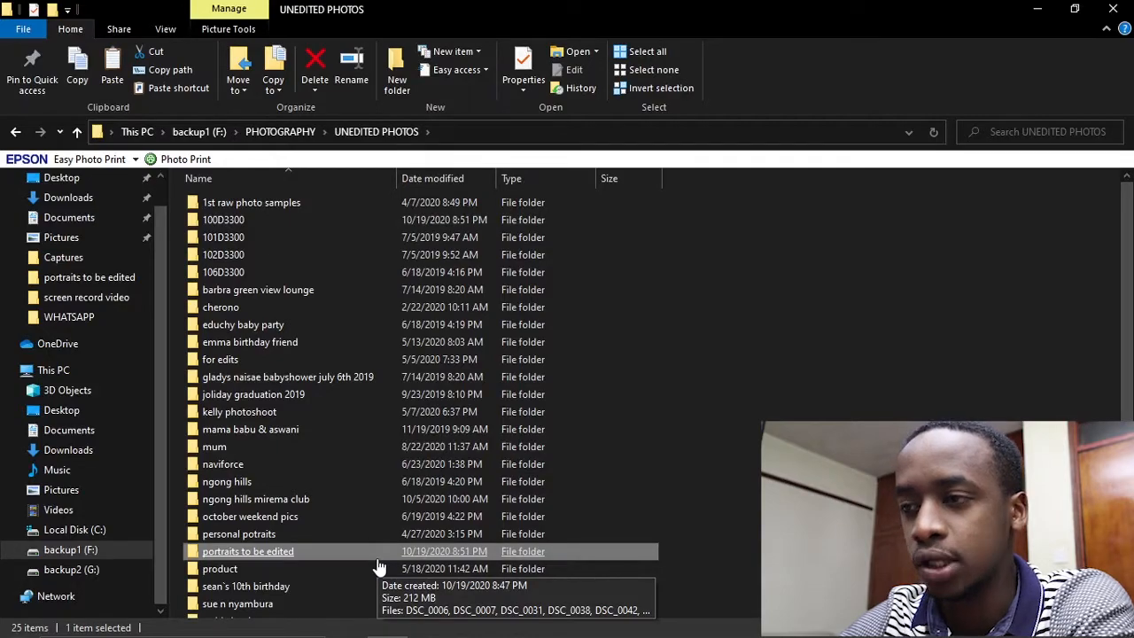
double_click(380, 556)
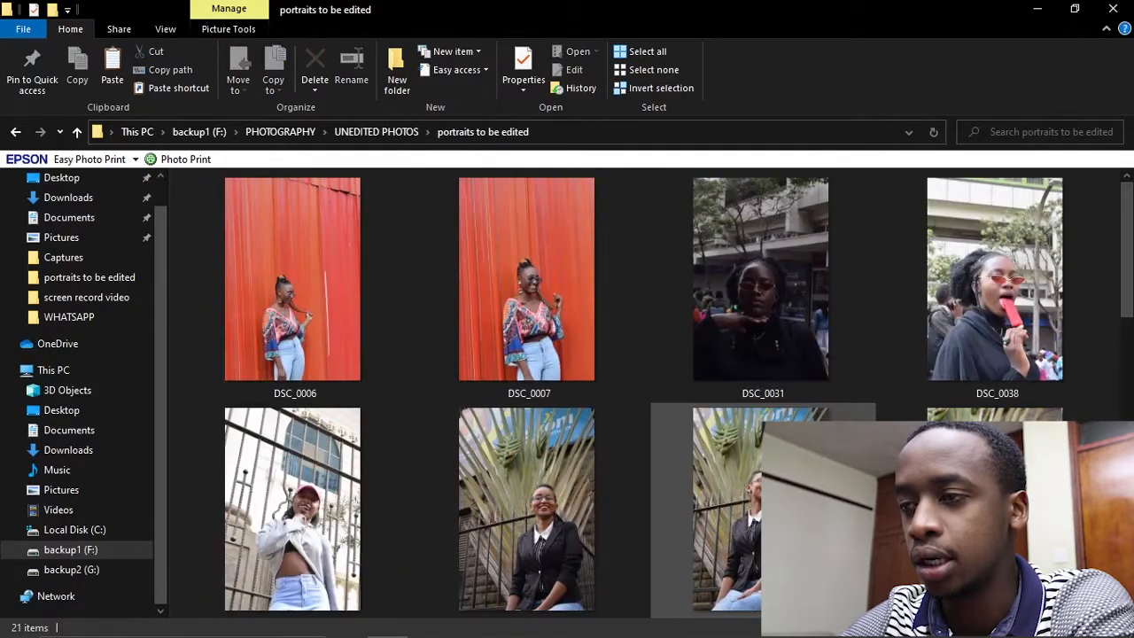
Find the portrait DSC_0104 in the folder and view it full size in the photo viewer.
scroll(893, 398, "down", 5)
scroll(645, 390, "down", 3)
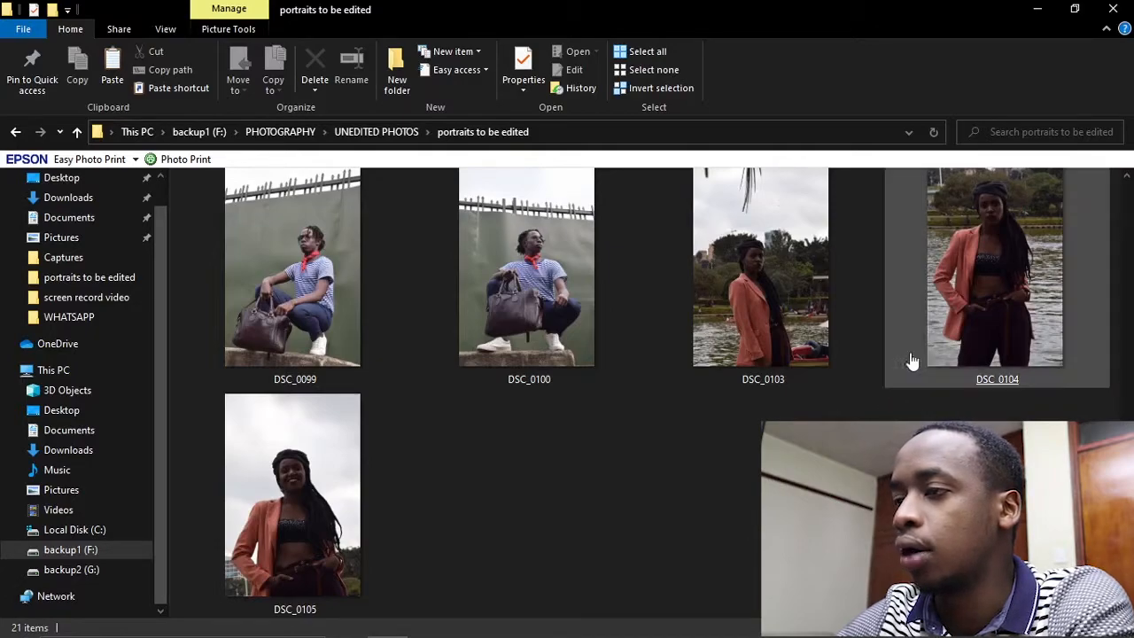
left_click(957, 282)
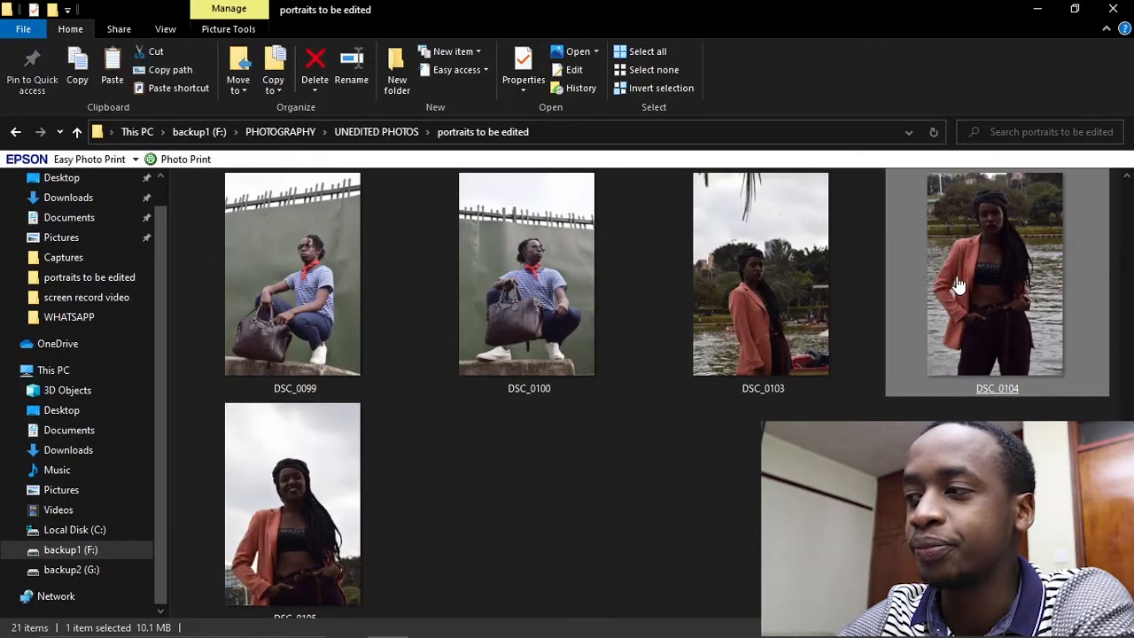
double_click(957, 282)
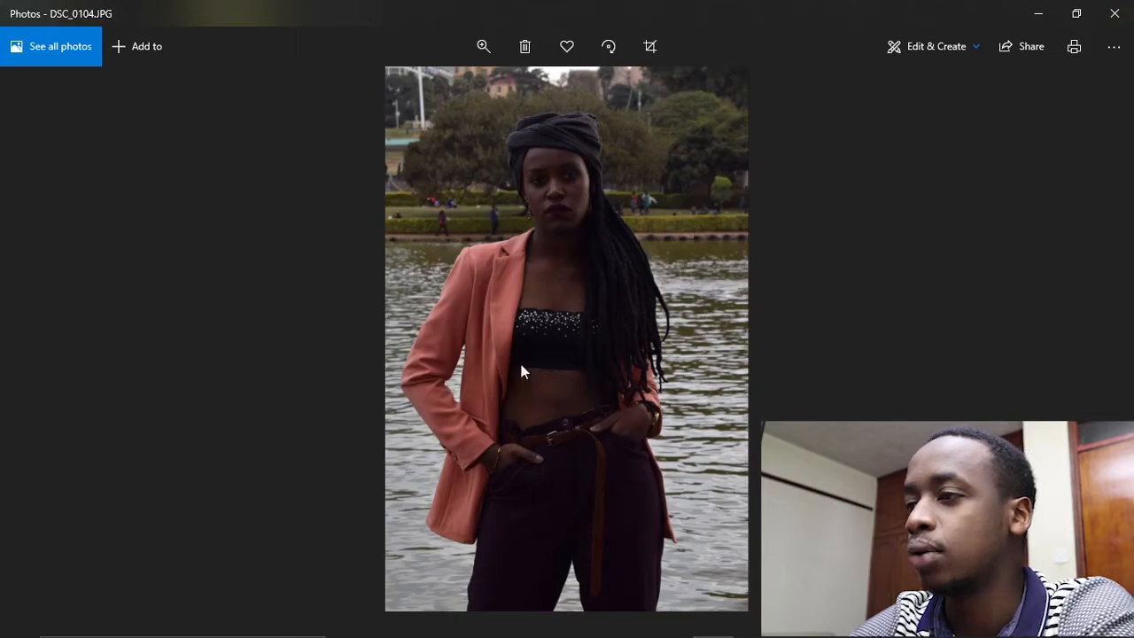
Minimize the photo viewer, switch to Lightroom and reset all develop settings of DSC_0104.
left_click(1039, 14)
left_click(1037, 12)
right_click(590, 109)
left_click(650, 183)
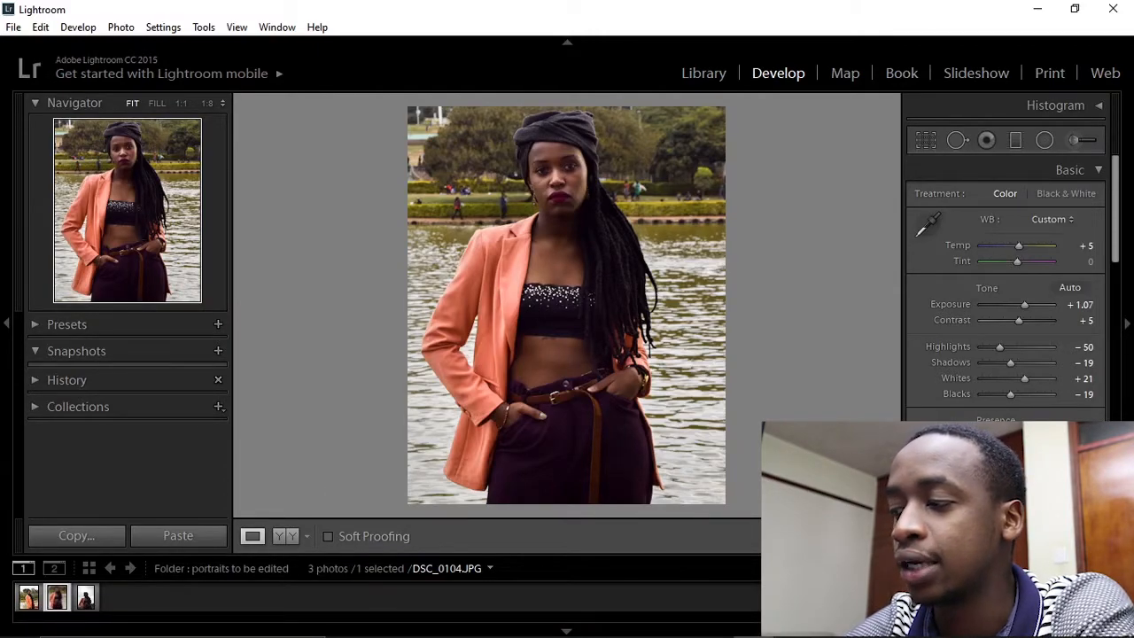
key("ctrl+shift+r")
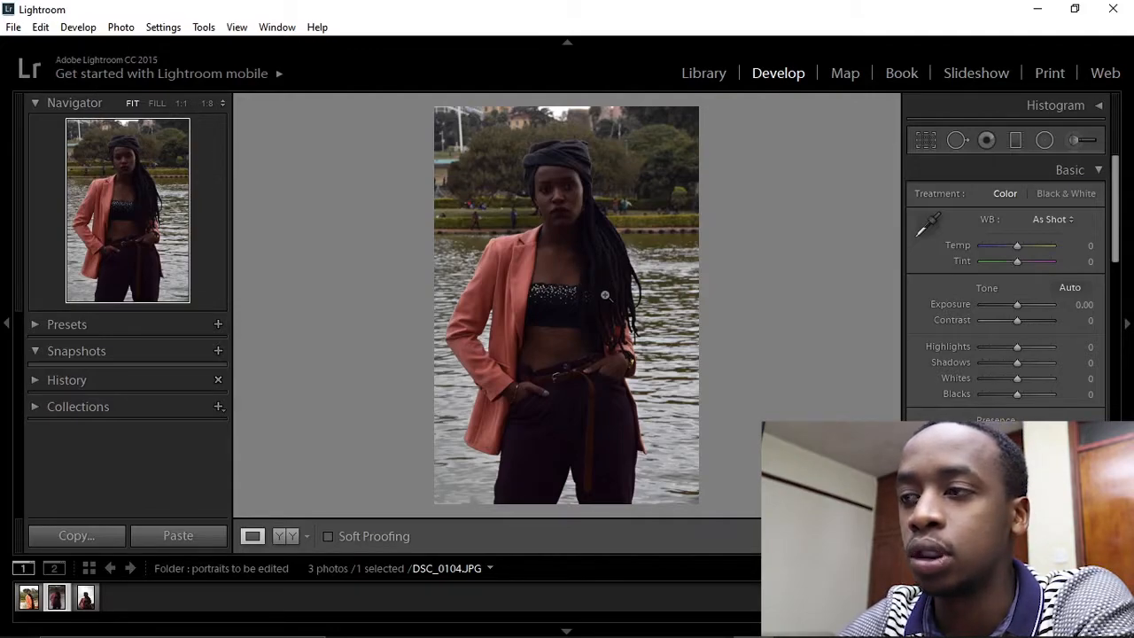
Brighten and warm the portrait in the Develop module with Exposure +1.31, Contrast +7 and Temp +7.
left_click(706, 74)
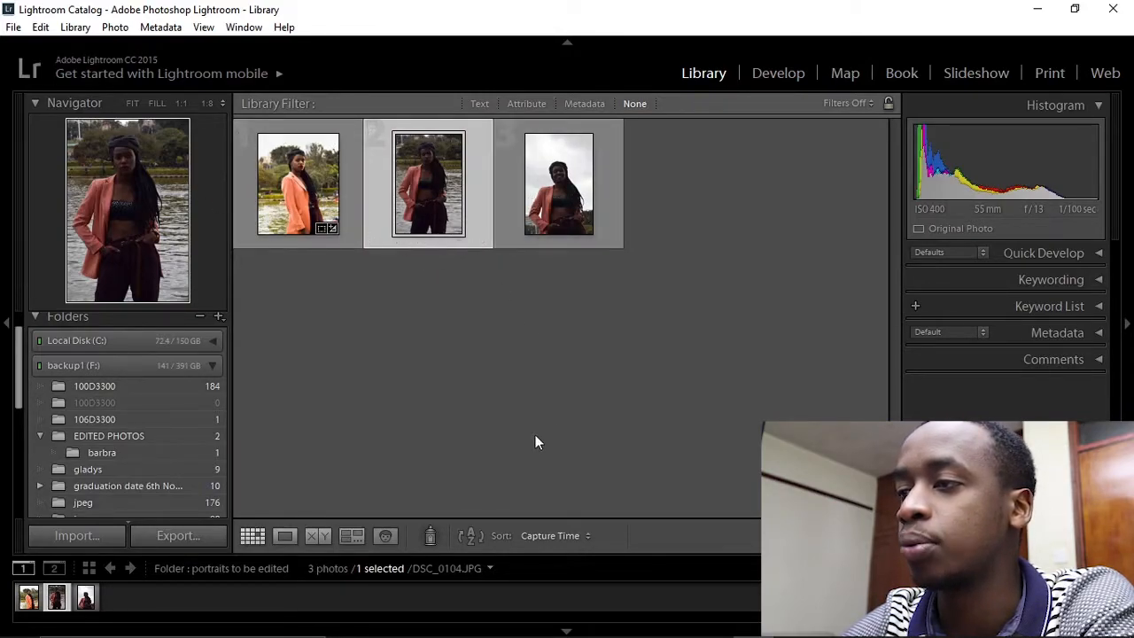
left_click(768, 74)
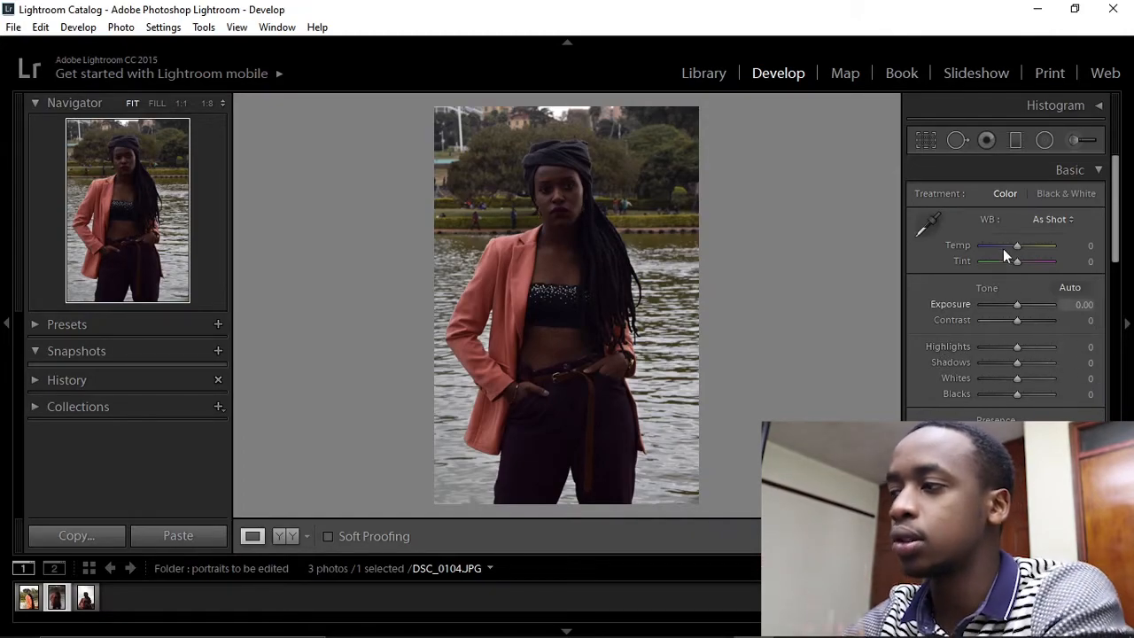
left_click_drag(1016, 304, 1025, 305)
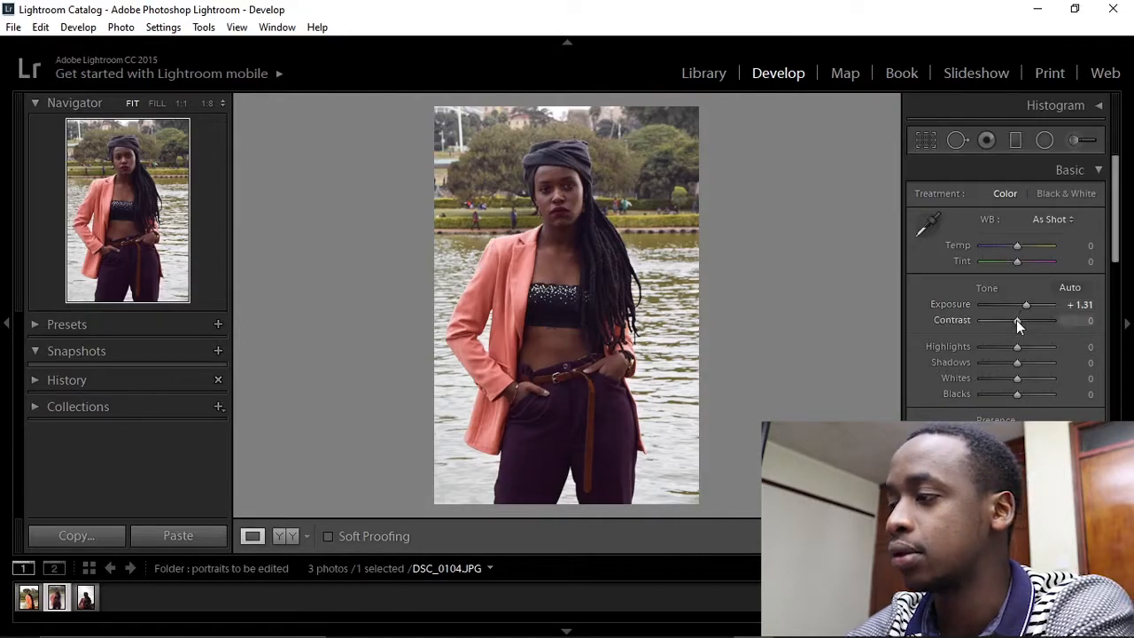
left_click_drag(1017, 320, 1019, 320)
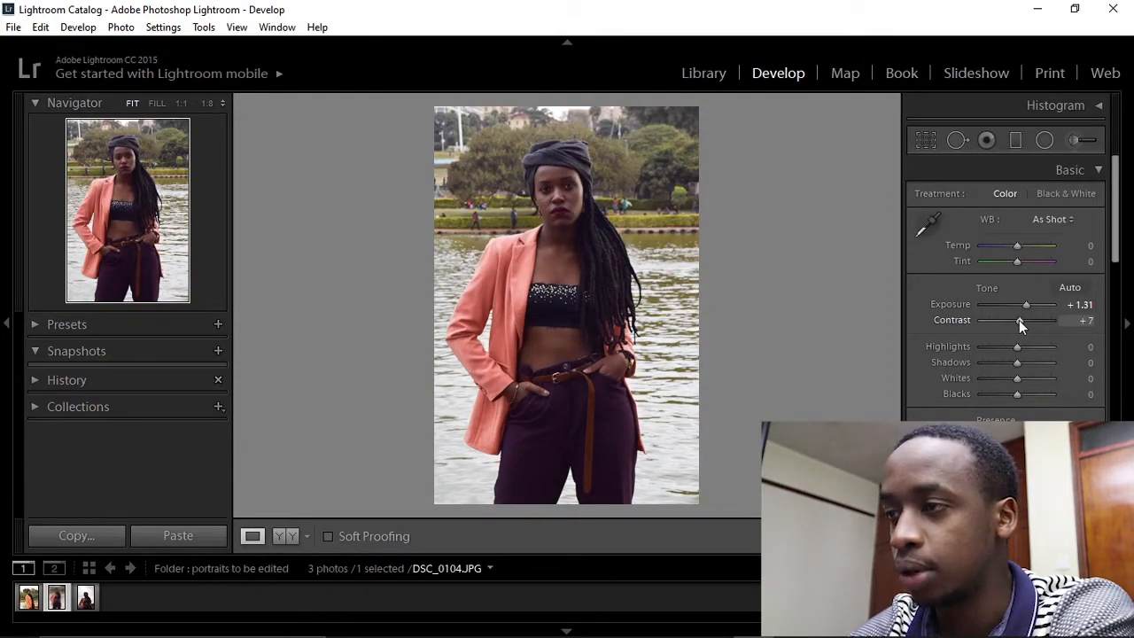
left_click(608, 248)
left_click(561, 329)
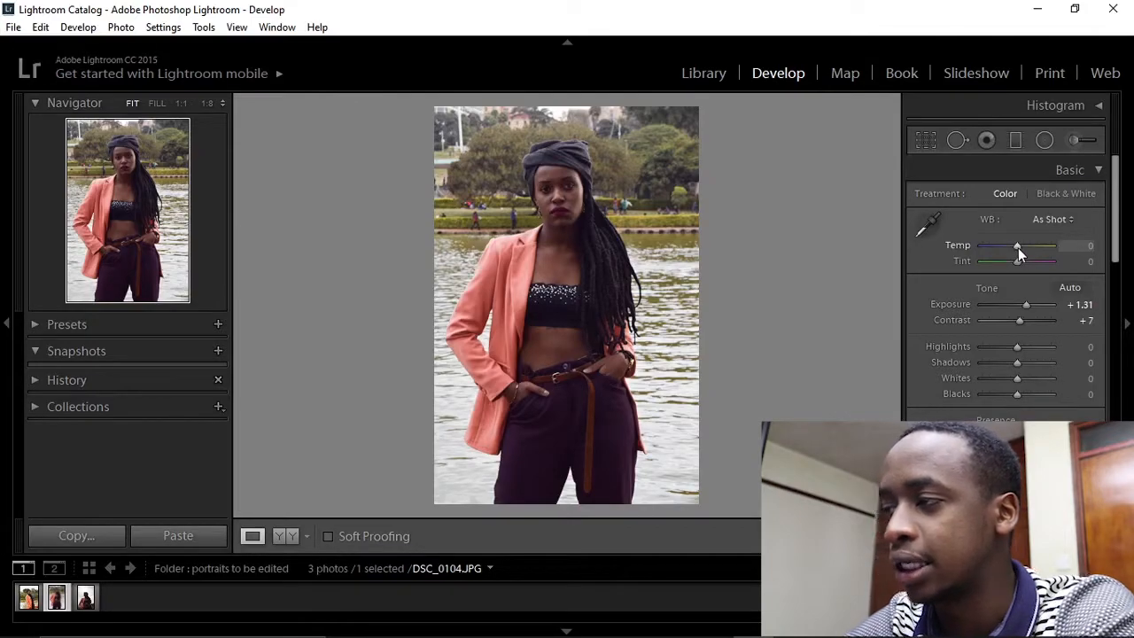
left_click_drag(1019, 255, 1023, 254)
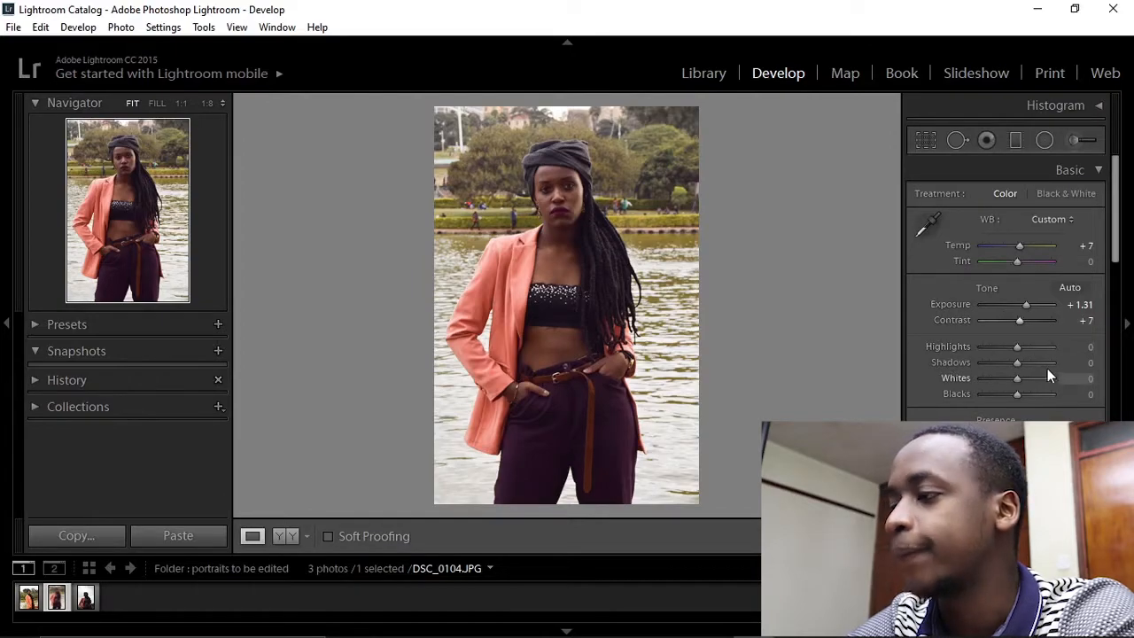
Set the portrait's Highlights to -67, Shadows to -21, Whites to +19 and Blacks to -12.
mouse_move(1018, 346)
left_mouse_down()
mouse_move(987, 350)
mouse_move(999, 349)
left_mouse_up()
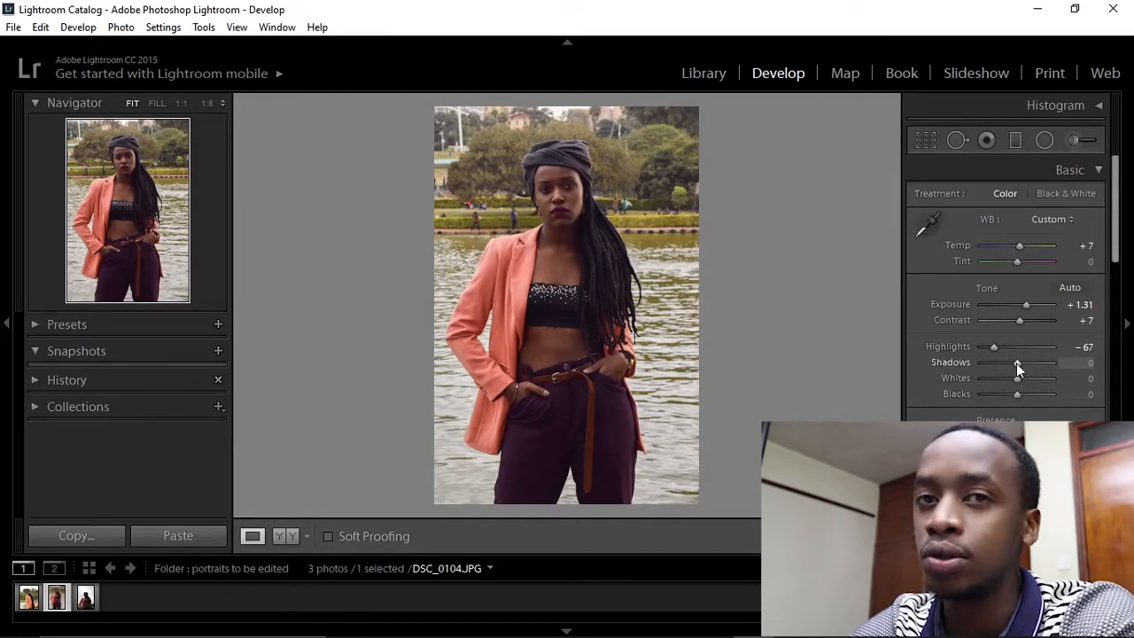
left_click_drag(1017, 364, 1023, 381)
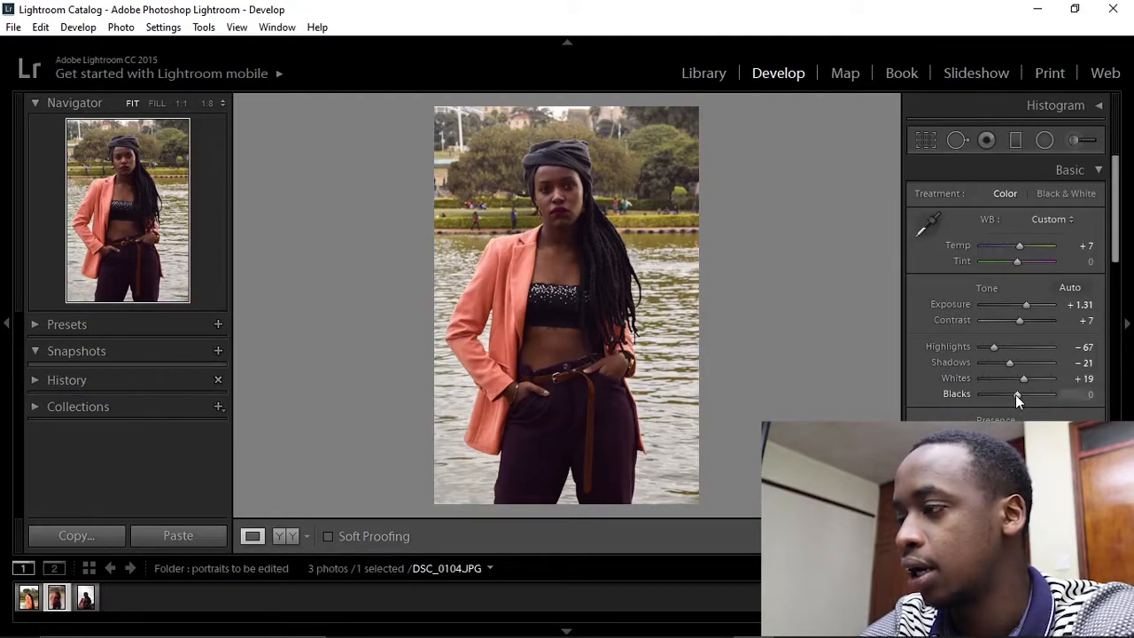
left_click_drag(1015, 394, 1011, 396)
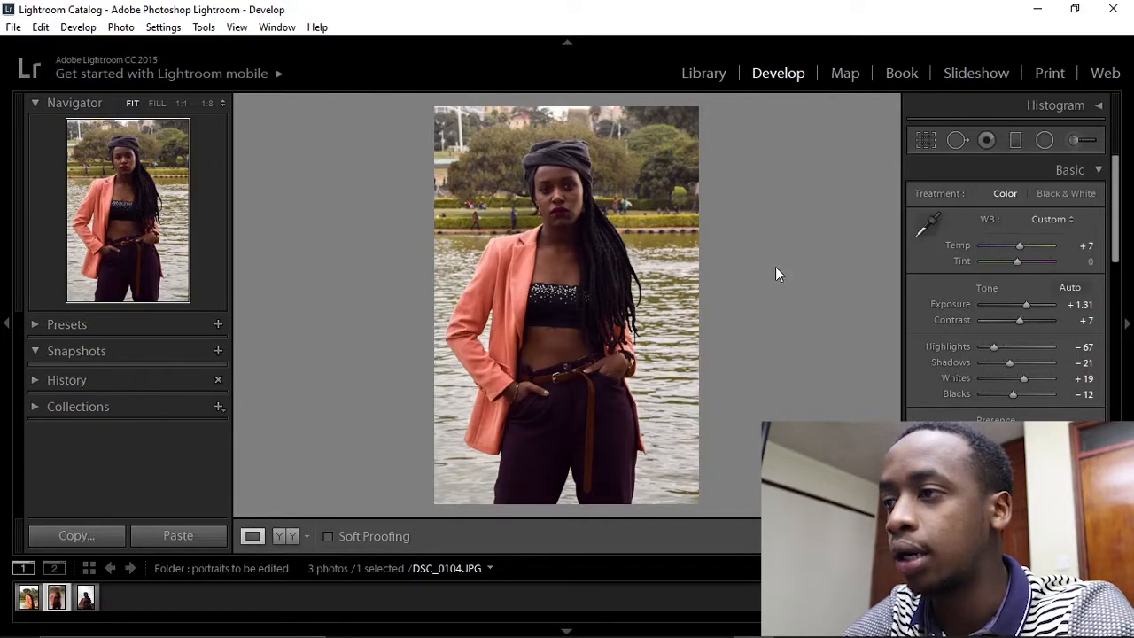
Compare the portrait before and after the basic adjustments side by side, and return to the single view.
key("y")
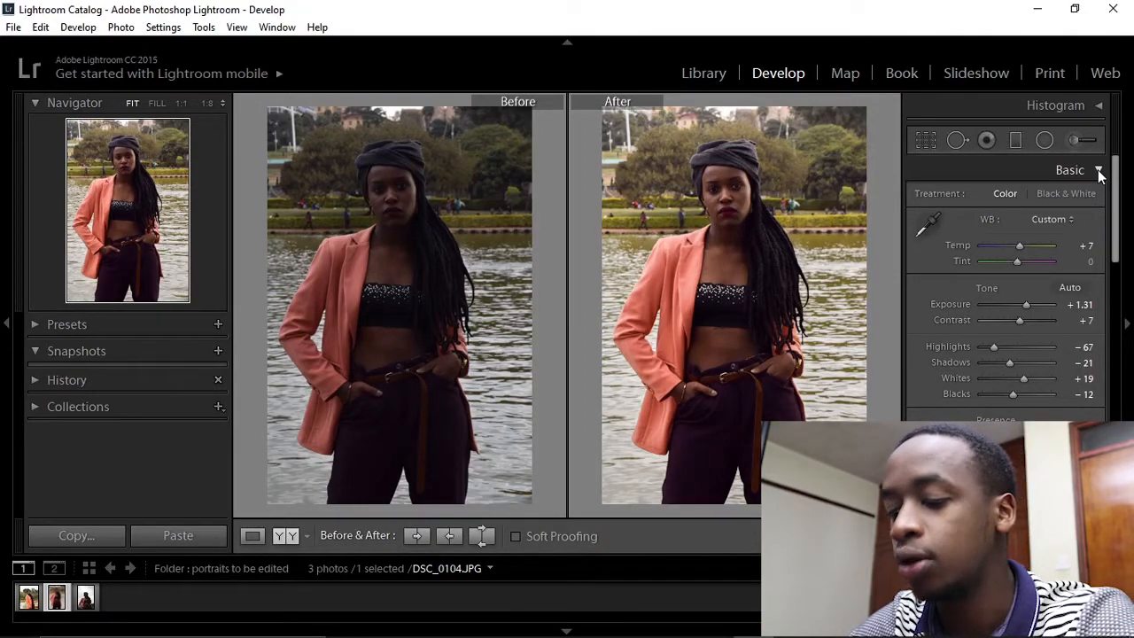
key("y")
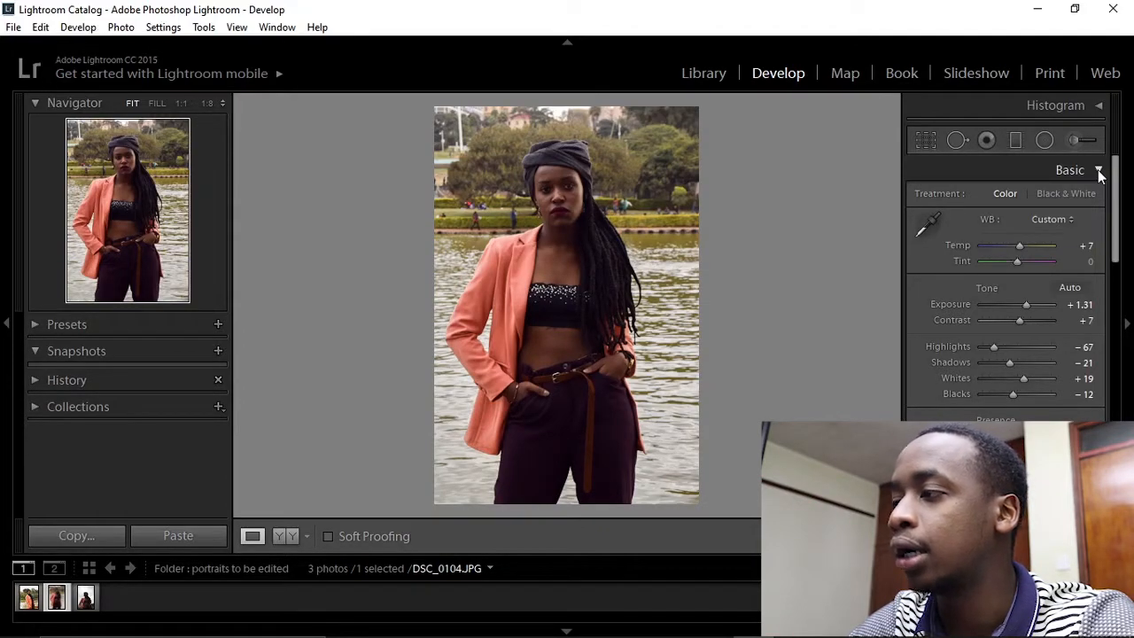
left_click_drag(1116, 226, 1122, 201)
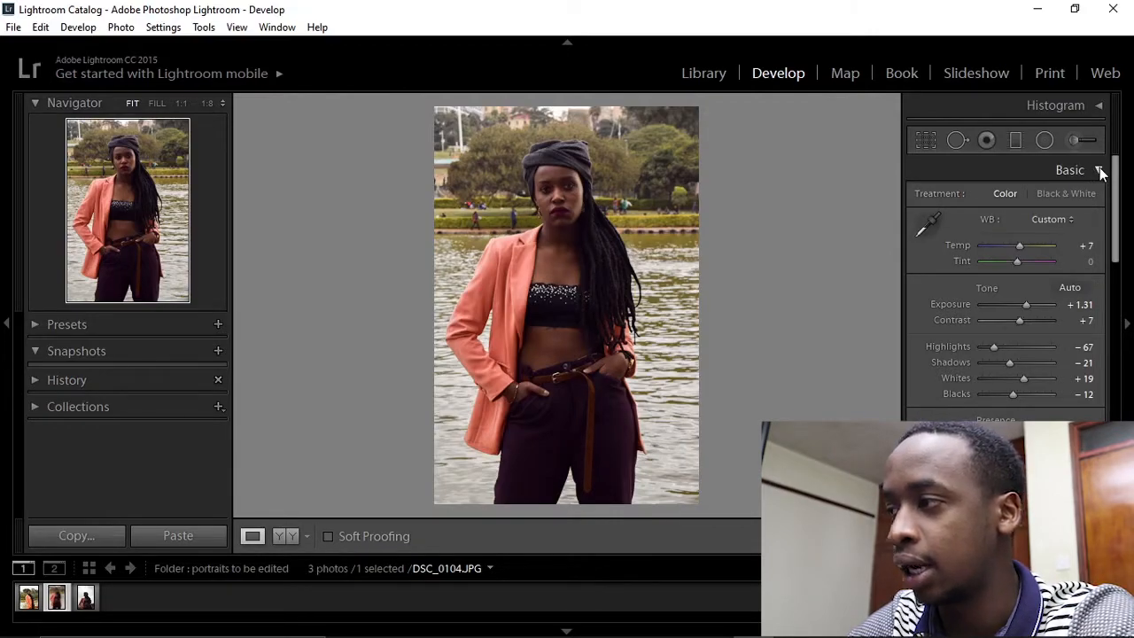
Collapse the Basic settings and crop the portrait to the 4 x 5 / 8 x 10 aspect, moving the image slightly down within the frame.
left_click(1099, 169)
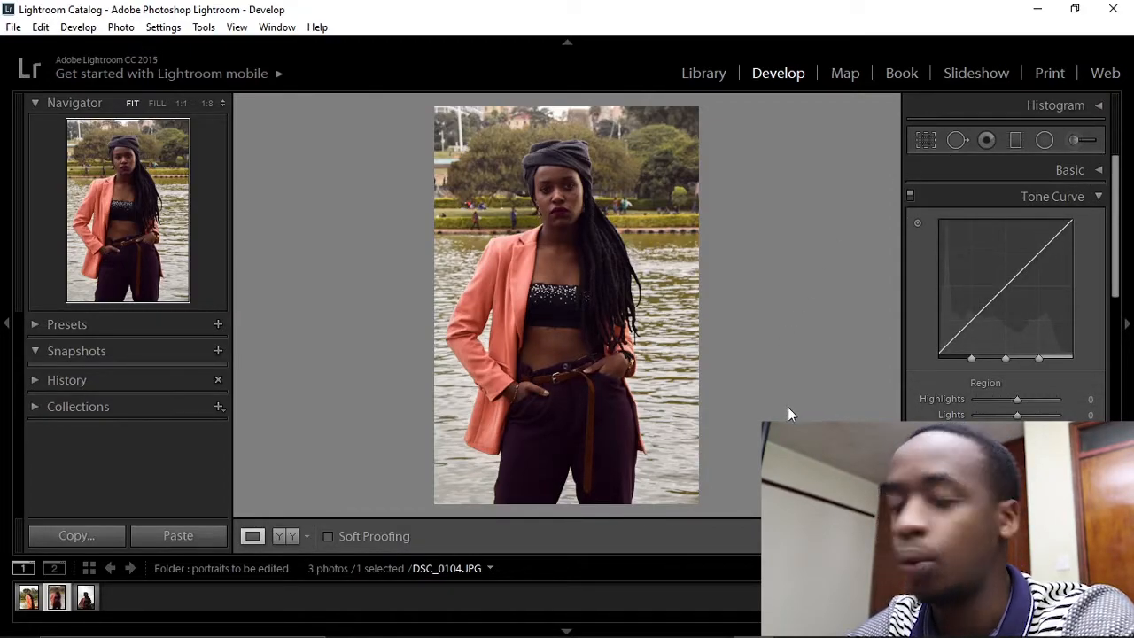
left_click(925, 142)
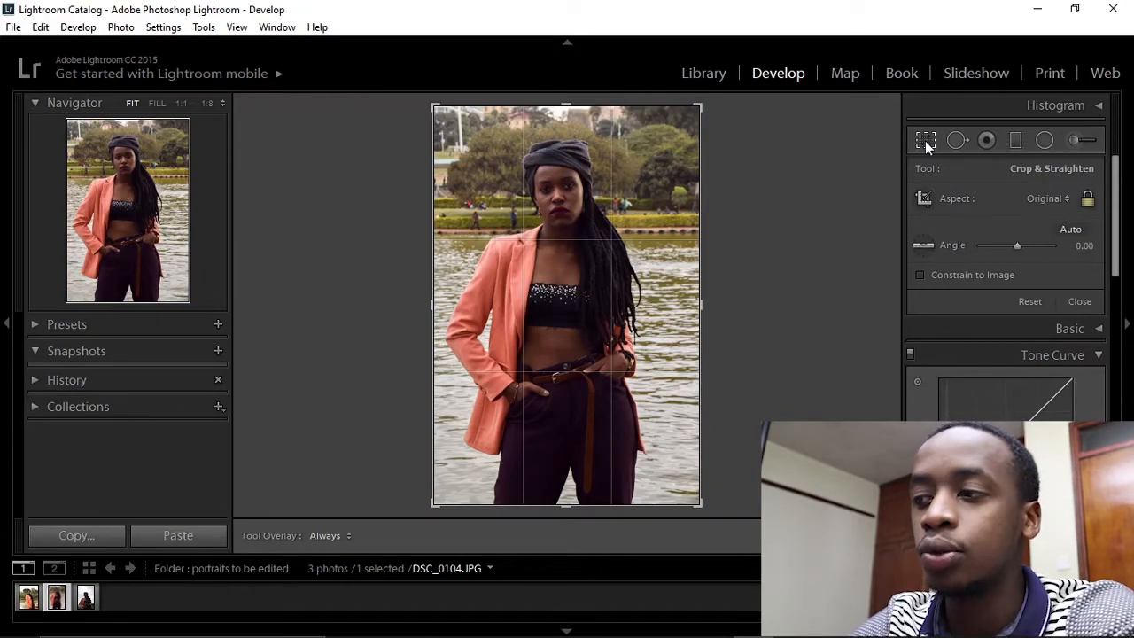
left_click(1054, 198)
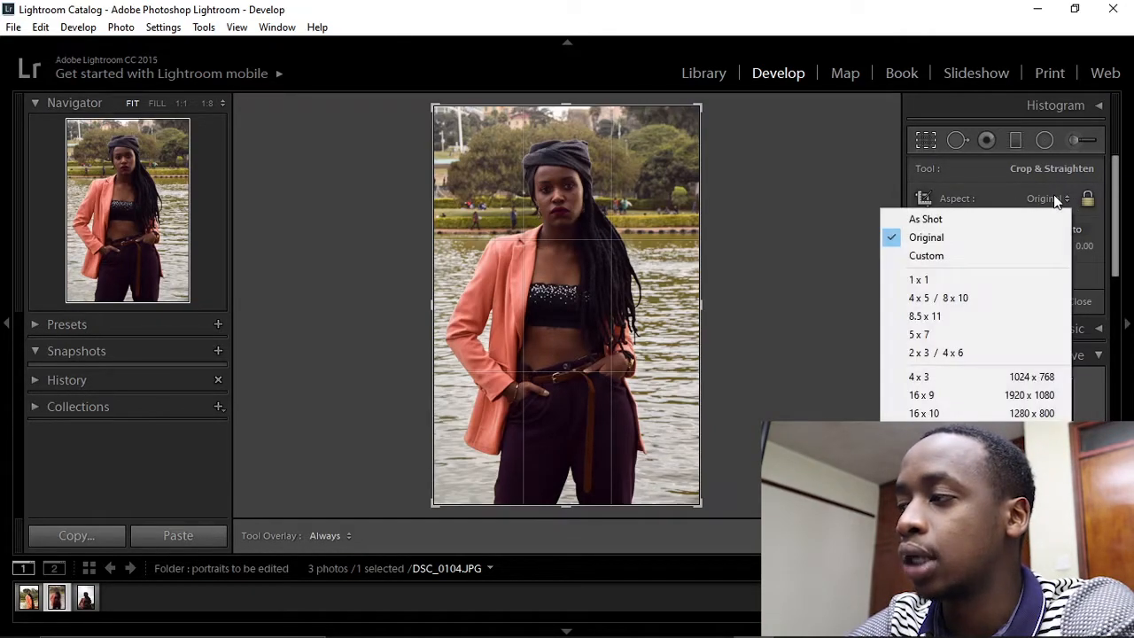
left_click(944, 305)
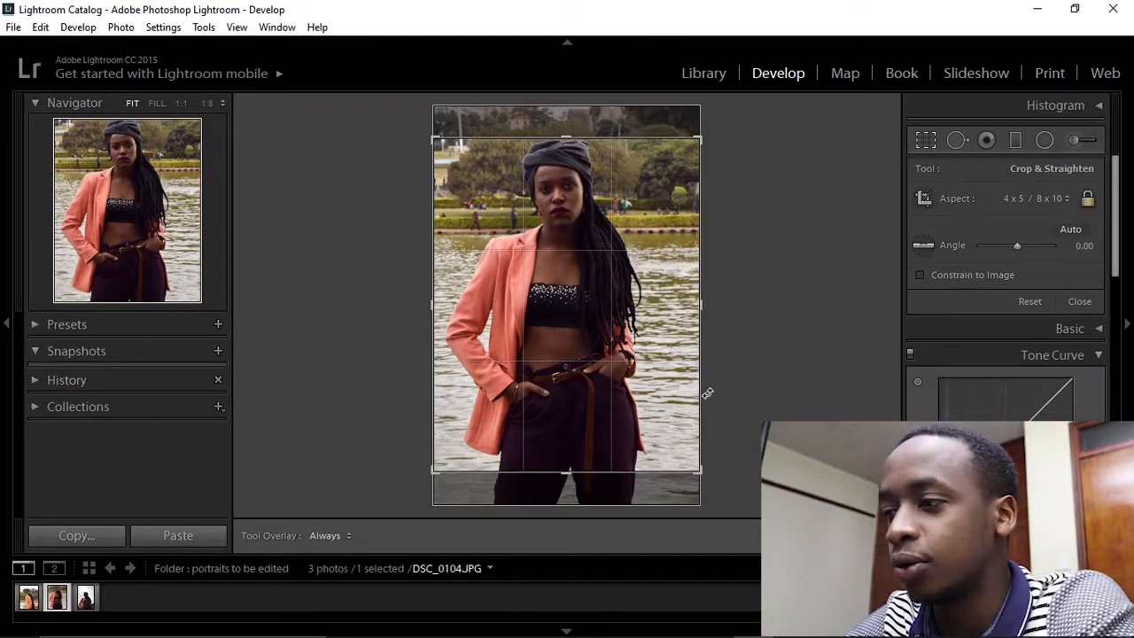
left_click_drag(629, 276, 635, 294)
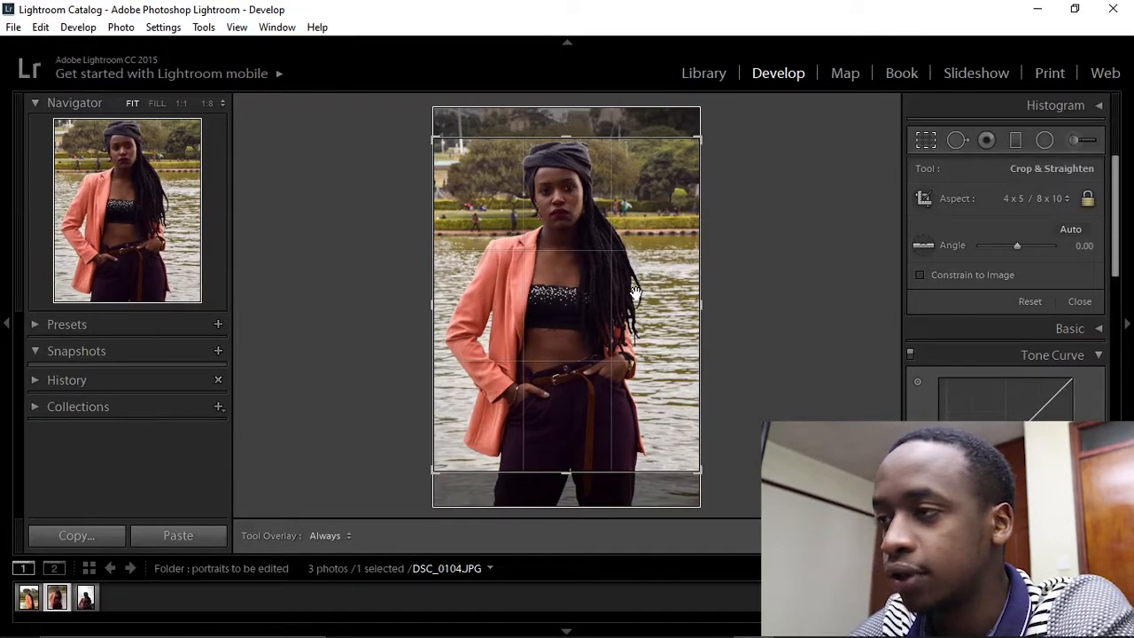
key("Return")
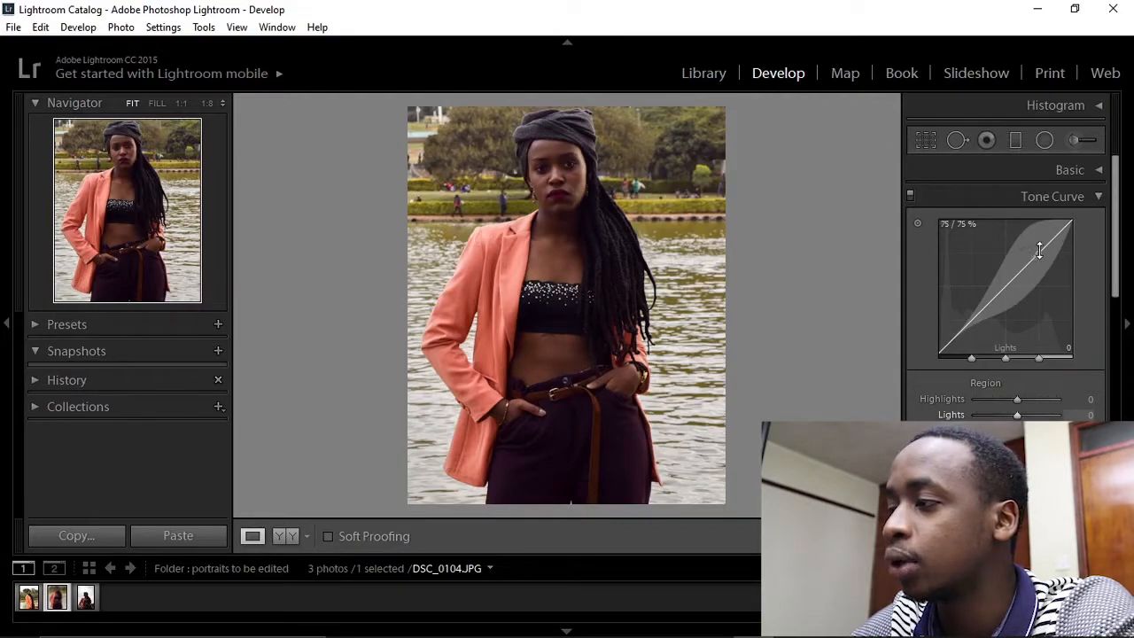
Raise the Lights region of the tone curve to +8 and pull the Darks region down slightly.
left_click_drag(1039, 251, 1038, 250)
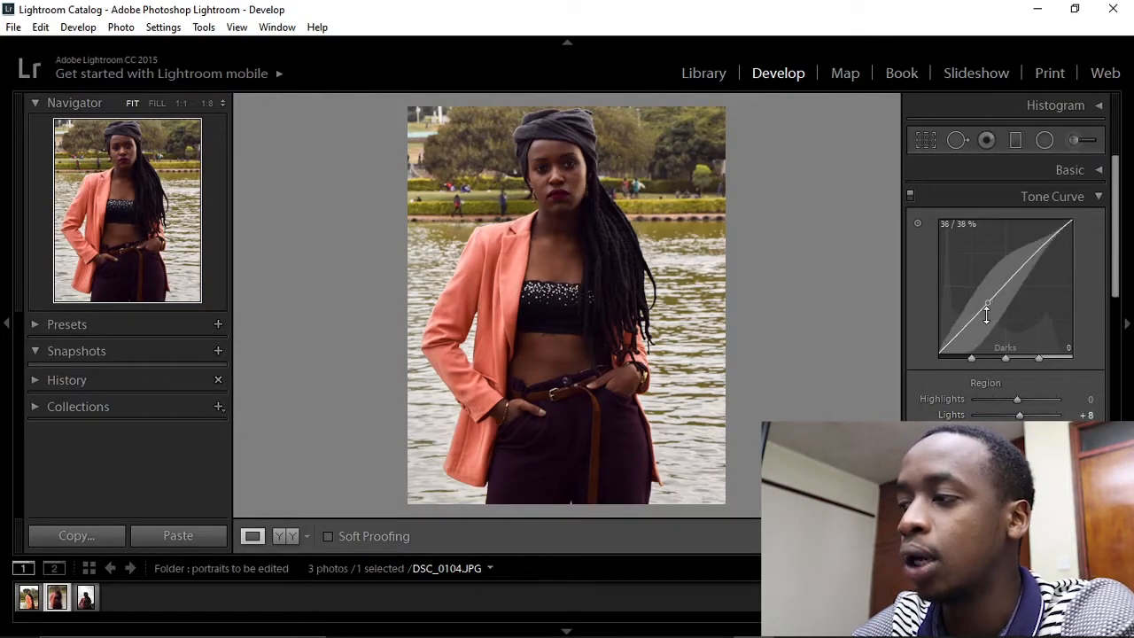
left_click_drag(974, 317, 973, 320)
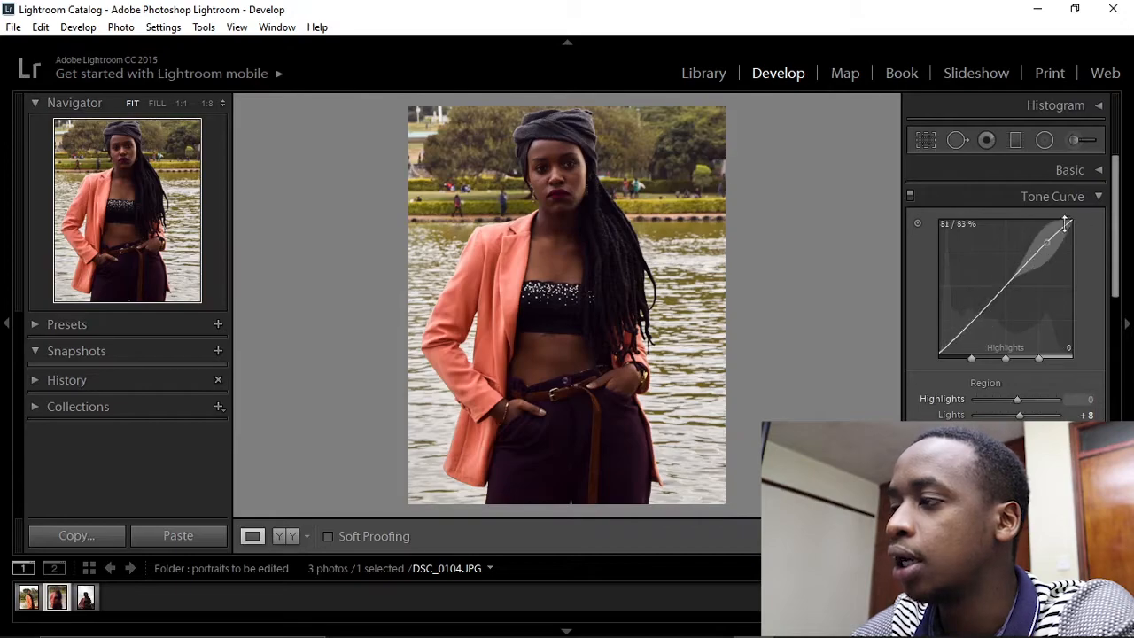
Collapse the tone curve and set the HSL hue of Red to -7, Orange to +11 and Green to -11.
left_click(1098, 196)
left_click(548, 176)
left_click_drag(548, 176, 518, 318)
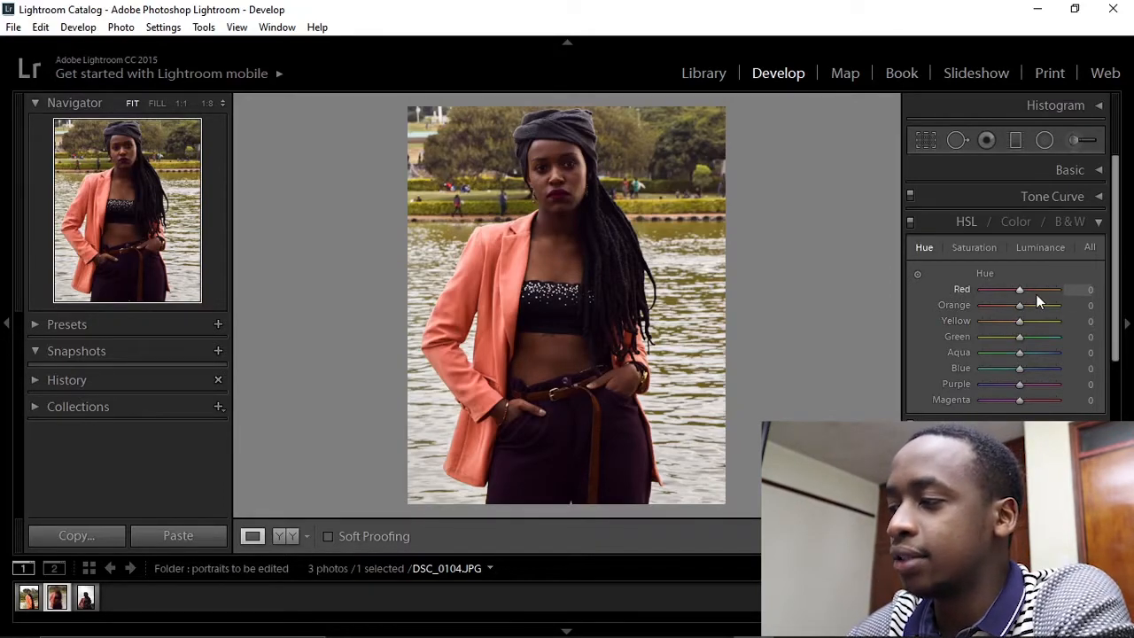
left_click_drag(1022, 305, 1048, 313)
double_click(964, 305)
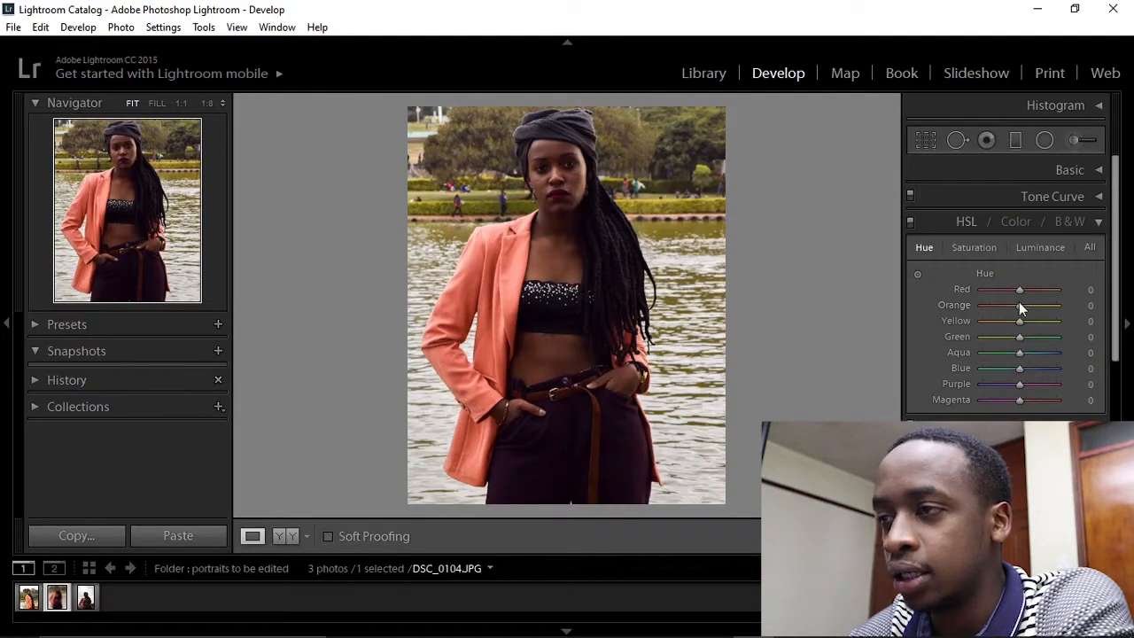
mouse_move(1021, 290)
left_mouse_down()
mouse_move(1000, 290)
mouse_move(1042, 286)
mouse_move(1019, 287)
left_mouse_up()
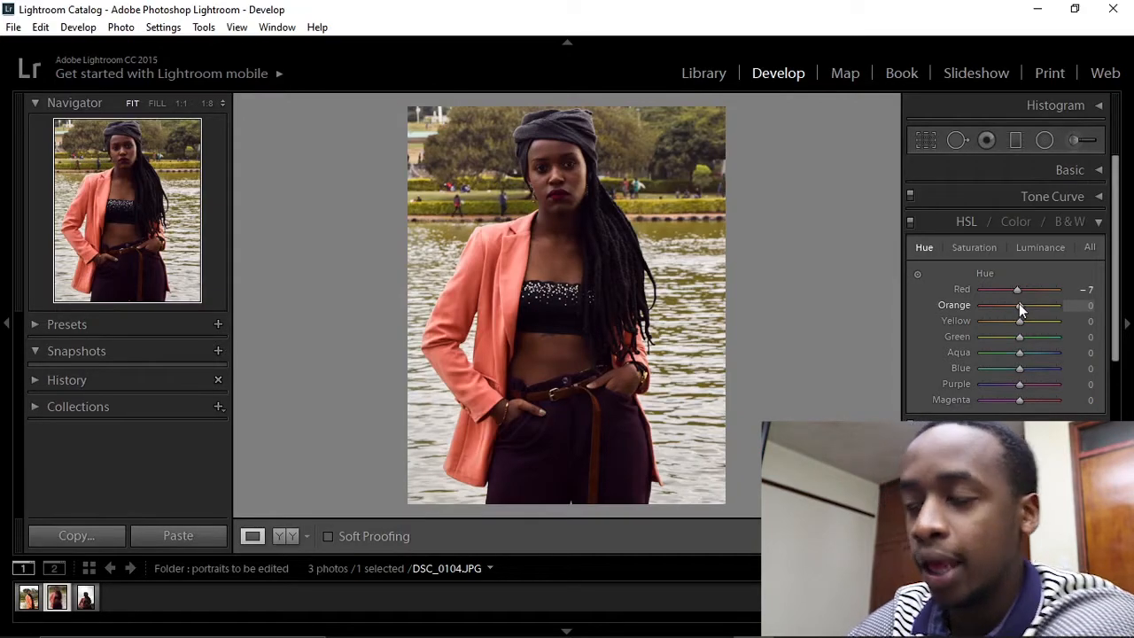
left_click_drag(1019, 303, 1024, 310)
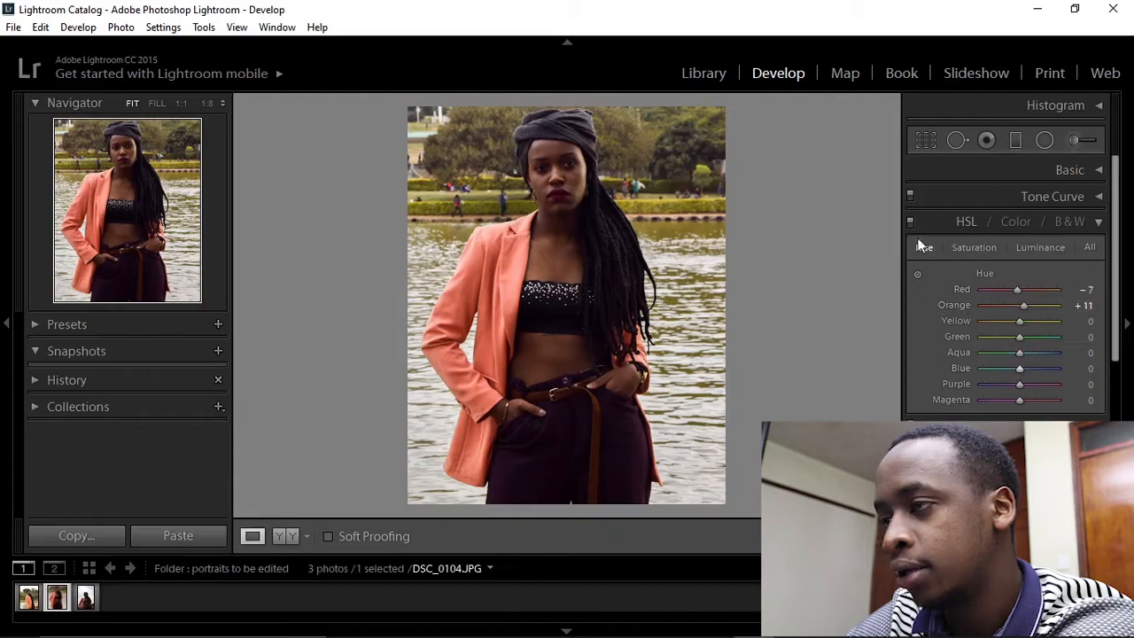
mouse_move(1019, 338)
left_mouse_down()
mouse_move(1044, 339)
mouse_move(953, 353)
mouse_move(1014, 346)
left_mouse_up()
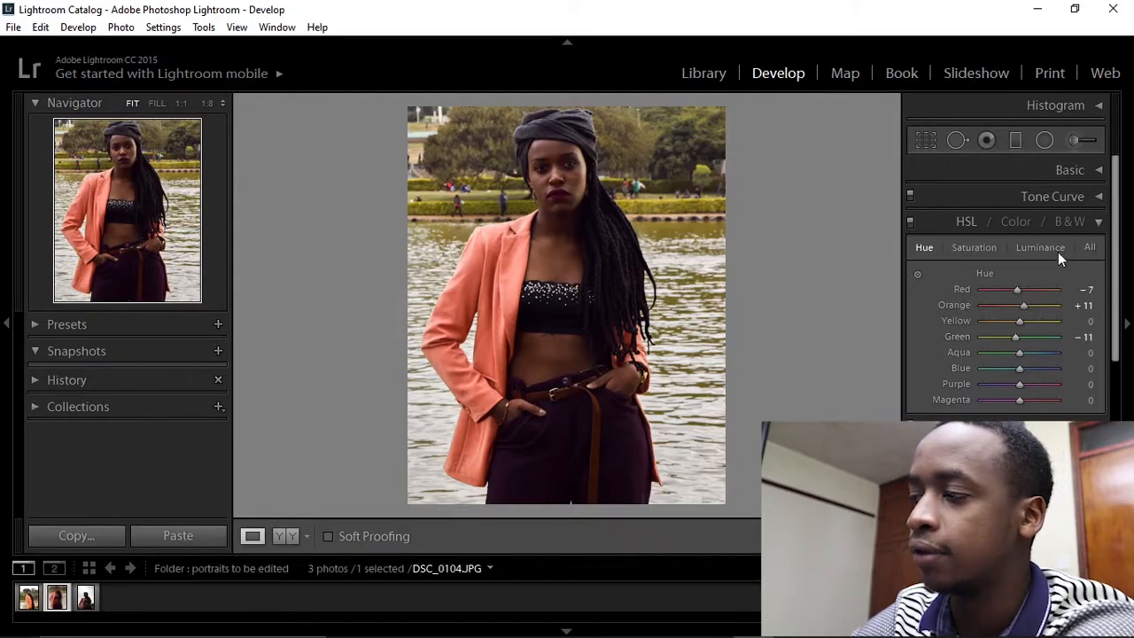
Set the HSL hue of Purple to +9.
left_click(983, 248)
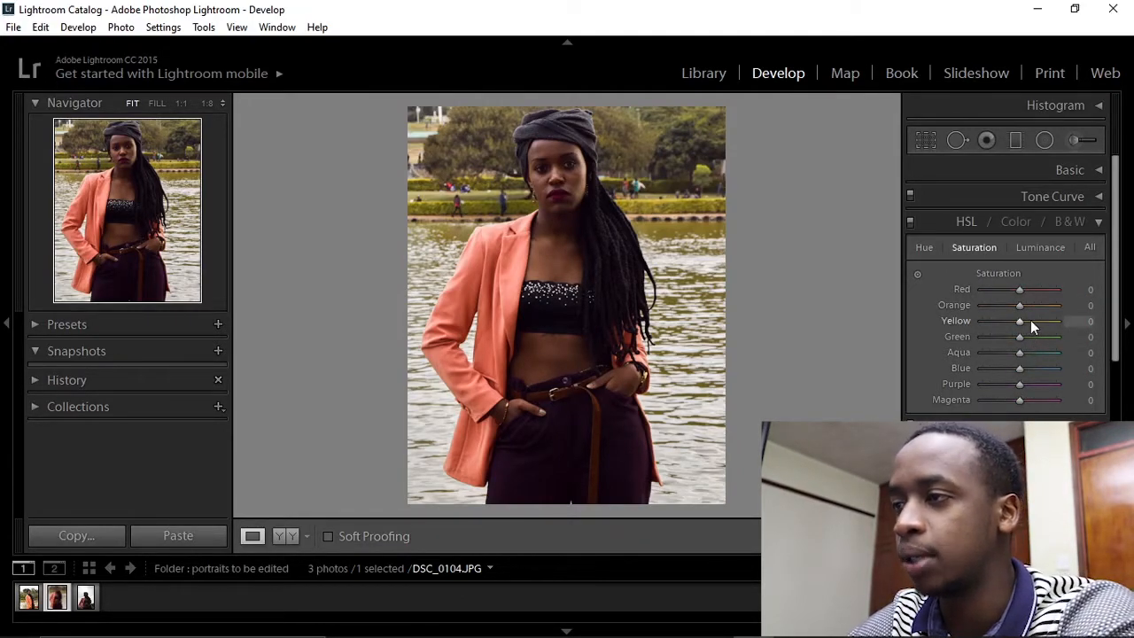
left_click(923, 248)
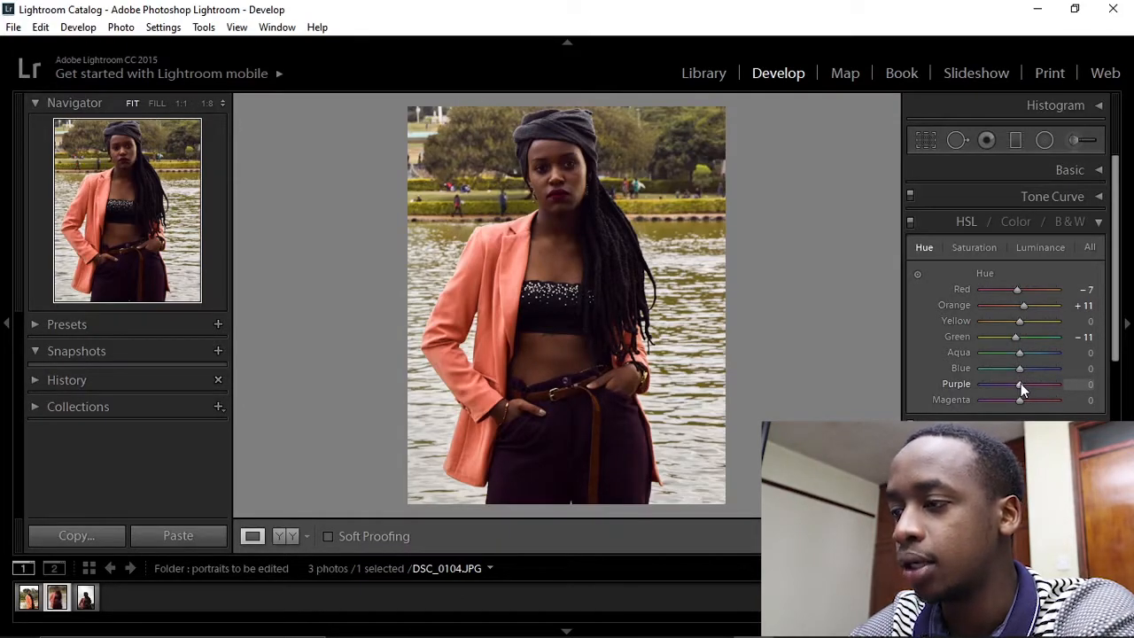
mouse_move(1021, 383)
left_mouse_down()
mouse_move(1044, 380)
mouse_move(1040, 387)
left_mouse_up()
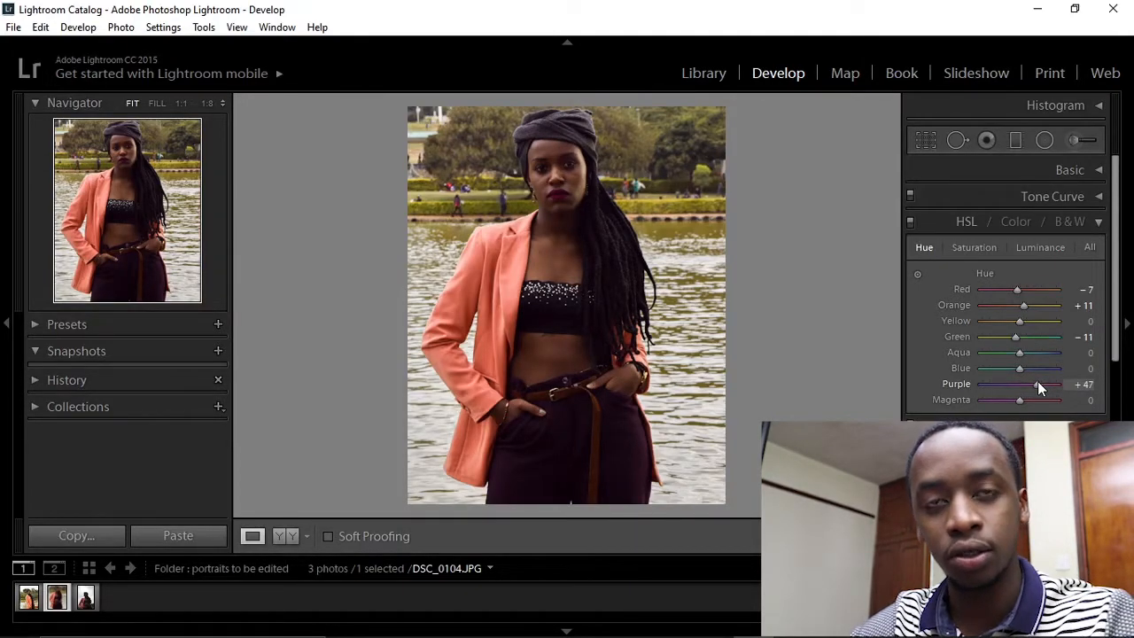
mouse_move(1038, 381)
left_mouse_down()
mouse_move(1008, 383)
mouse_move(1033, 382)
mouse_move(1023, 385)
left_mouse_up()
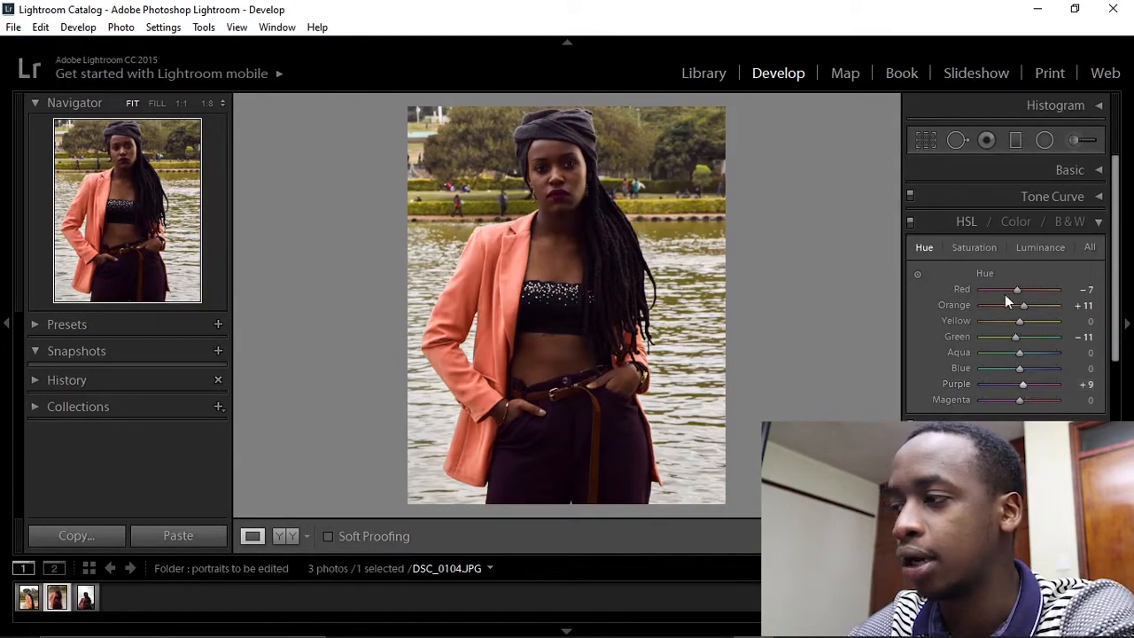
Set the HSL saturation of Red to +18, Orange to +13, Yellow to +4 and Green to -36.
left_click(982, 248)
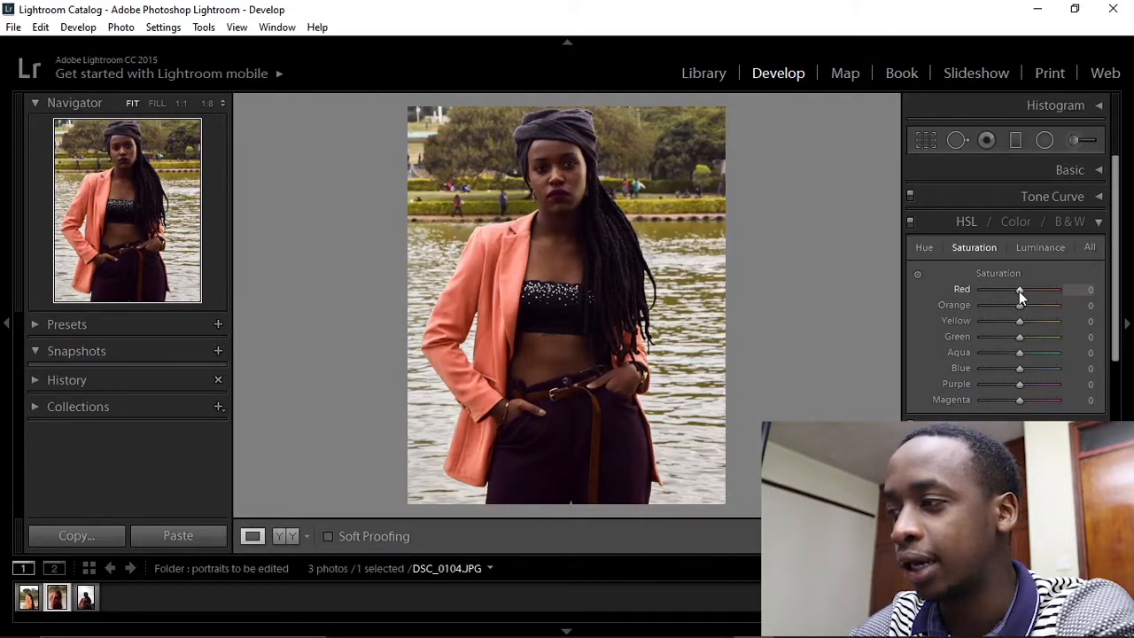
mouse_move(1020, 290)
left_mouse_down()
mouse_move(1053, 290)
mouse_move(1027, 291)
left_mouse_up()
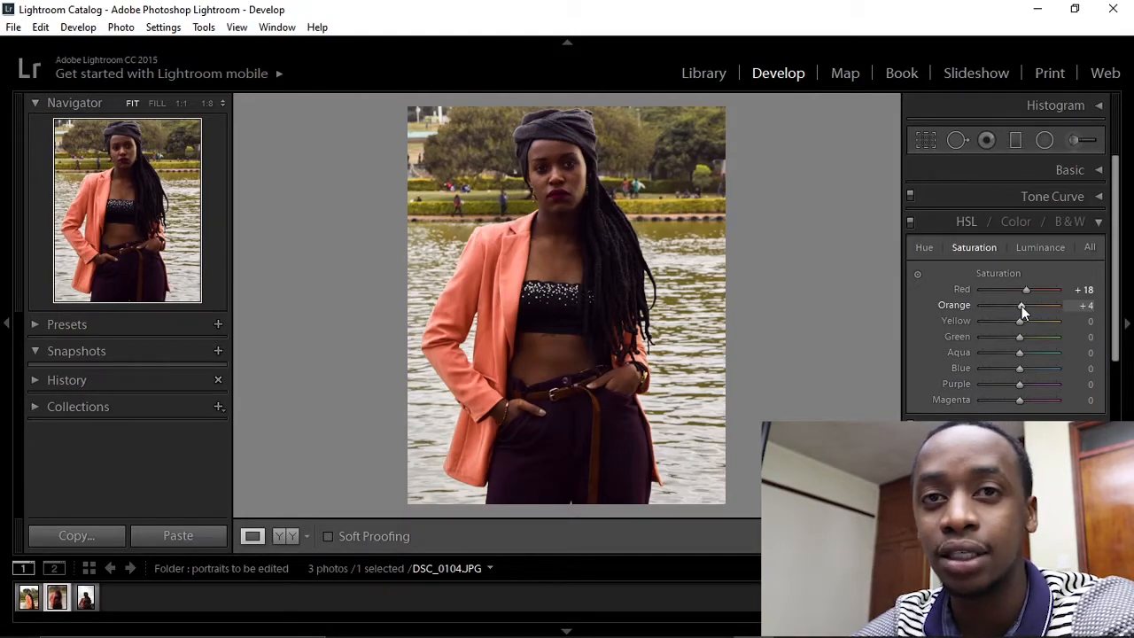
double_click(1022, 306)
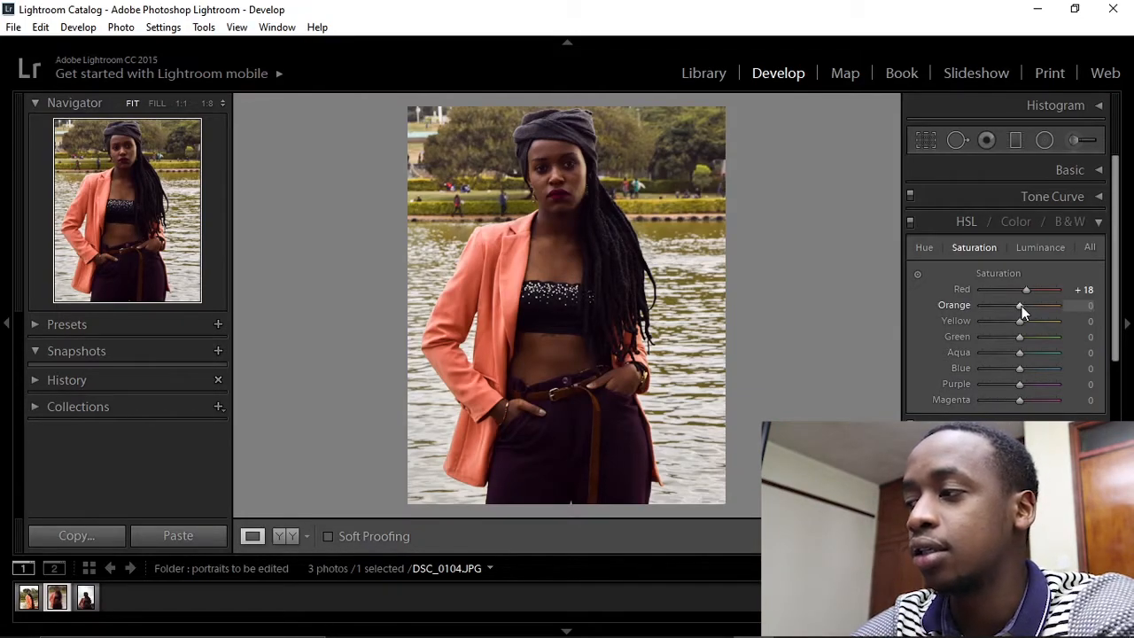
left_click_drag(1019, 306, 1024, 308)
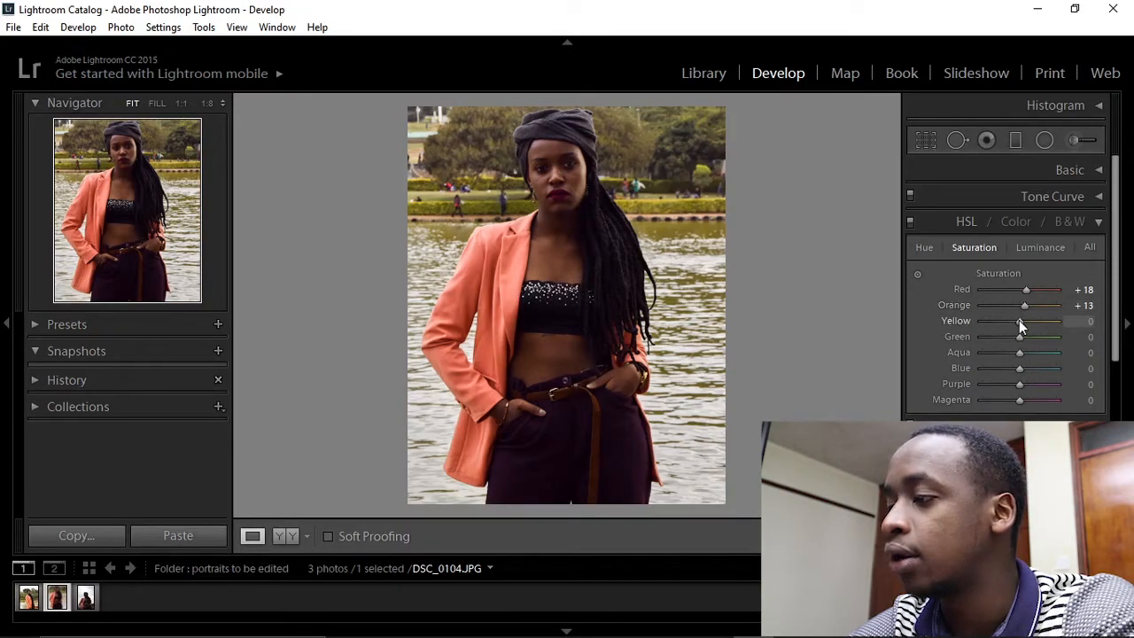
left_click_drag(1019, 321, 1020, 321)
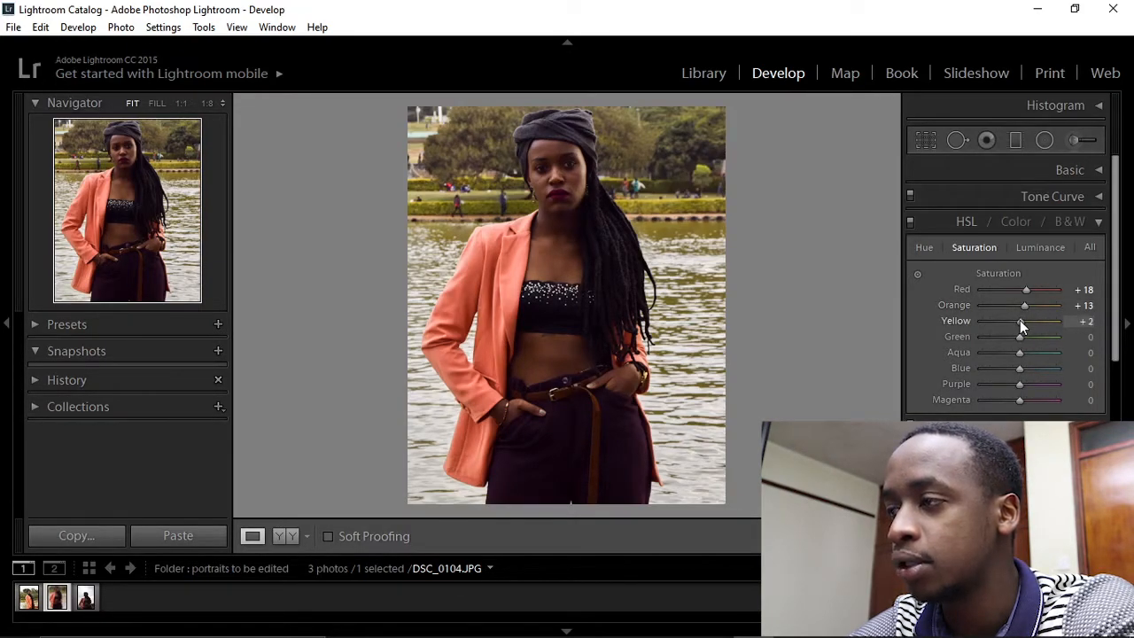
left_click_drag(1020, 319, 1007, 342)
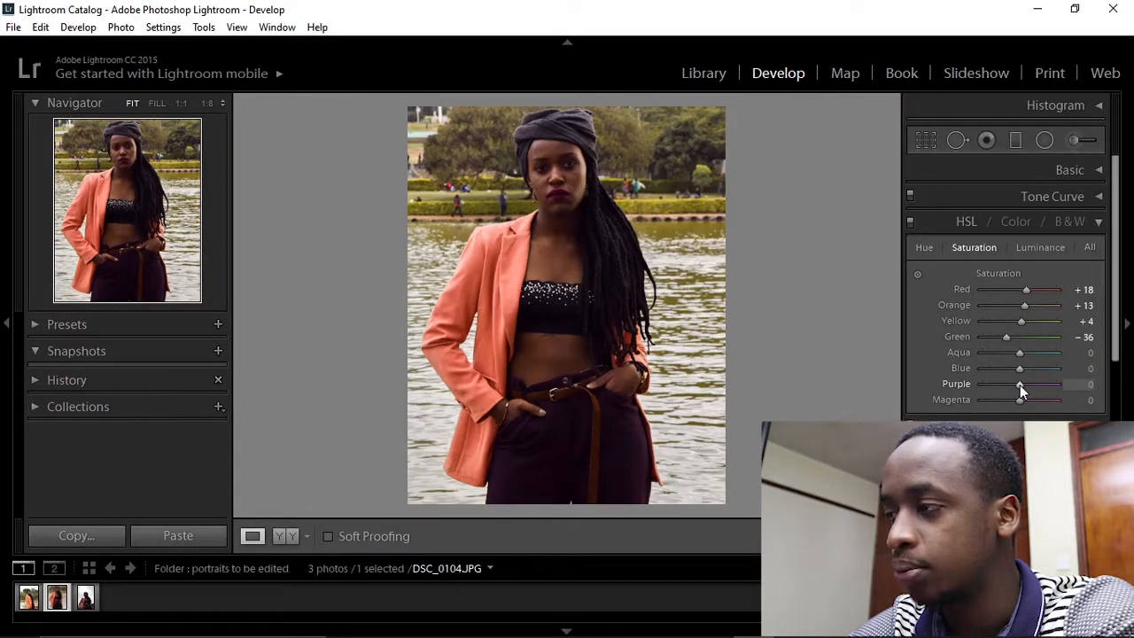
Set the HSL saturation of Purple to +16 and collapse the HSL settings.
left_click_drag(1020, 385, 1054, 381)
left_click_drag(1039, 378, 1029, 386)
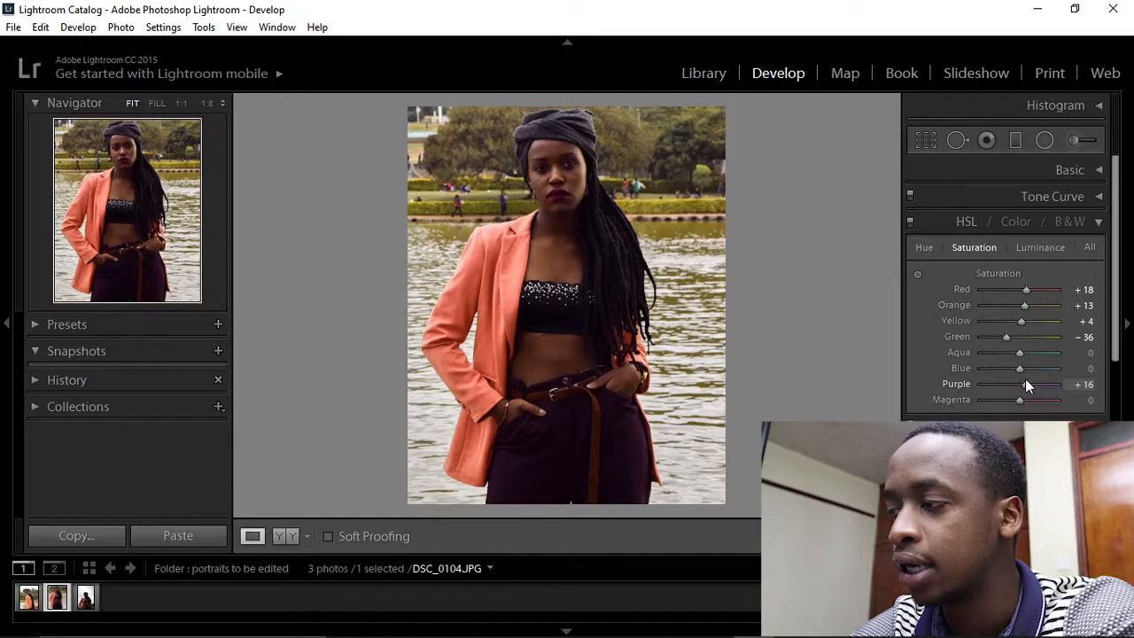
left_click(1100, 222)
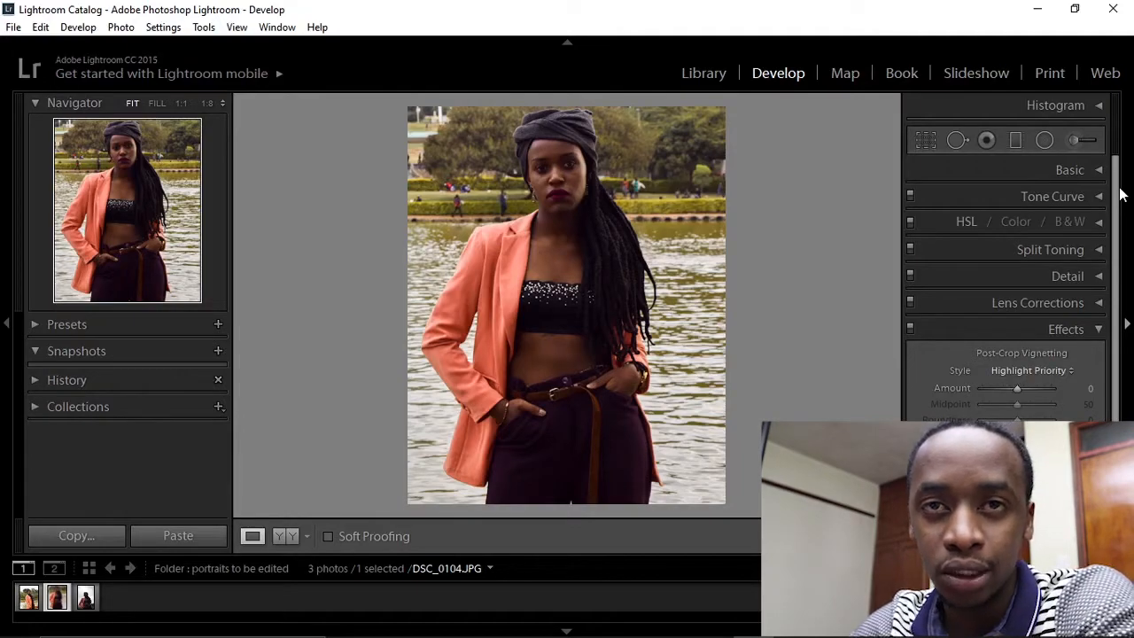
Draw a radial filter over the woman's face, tilting, resizing and centring the ellipse to follow the face outline.
left_click(1044, 146)
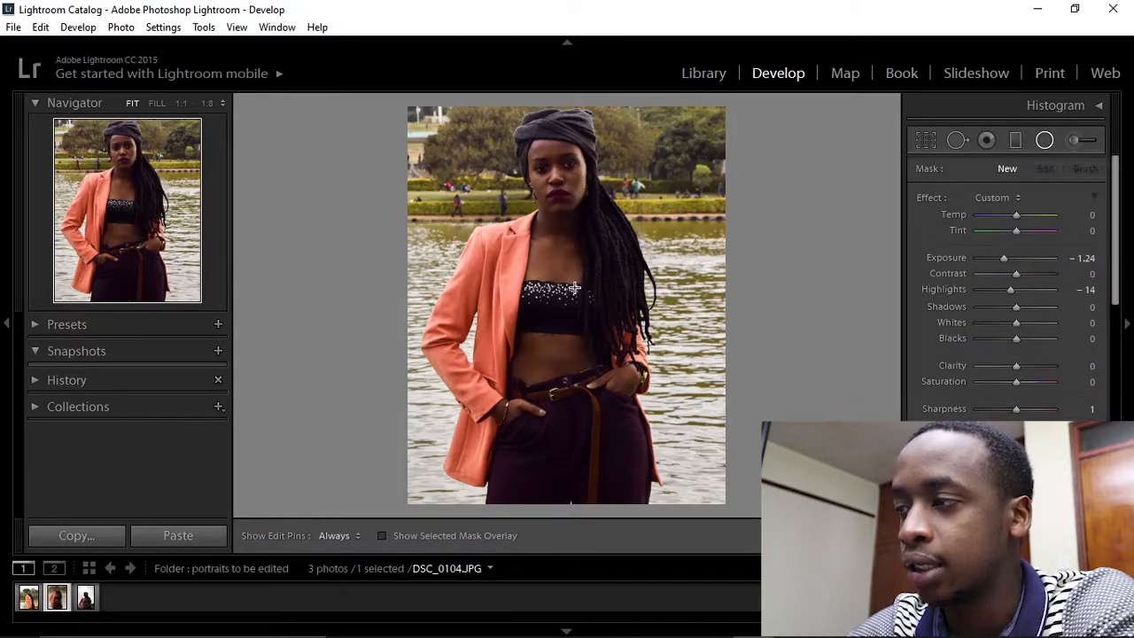
left_click_drag(553, 165, 577, 216)
left_click_drag(552, 164, 556, 186)
left_click_drag(549, 126, 534, 132)
left_click(559, 187)
left_click_drag(573, 232, 553, 179)
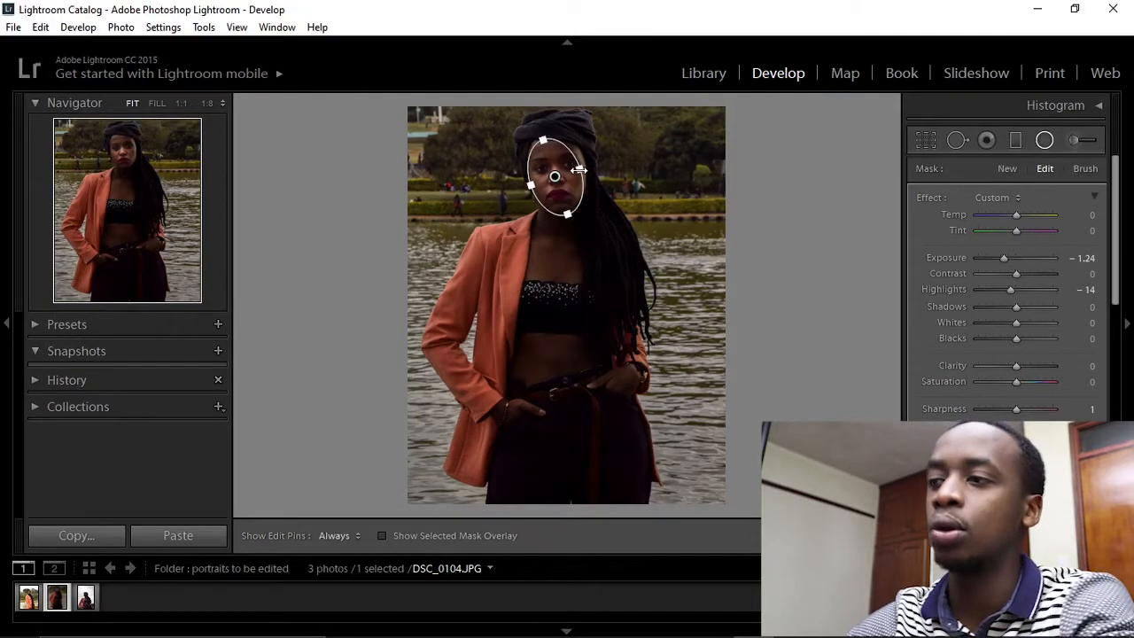
left_click_drag(578, 170, 559, 177)
mouse_move(560, 177)
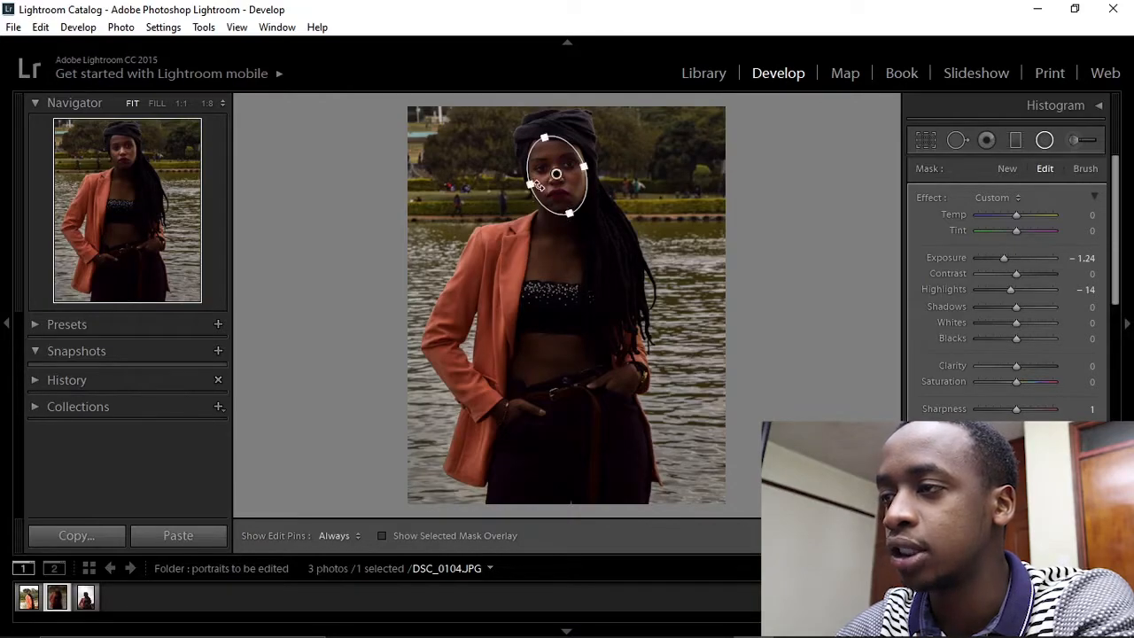
left_click_drag(560, 177, 559, 180)
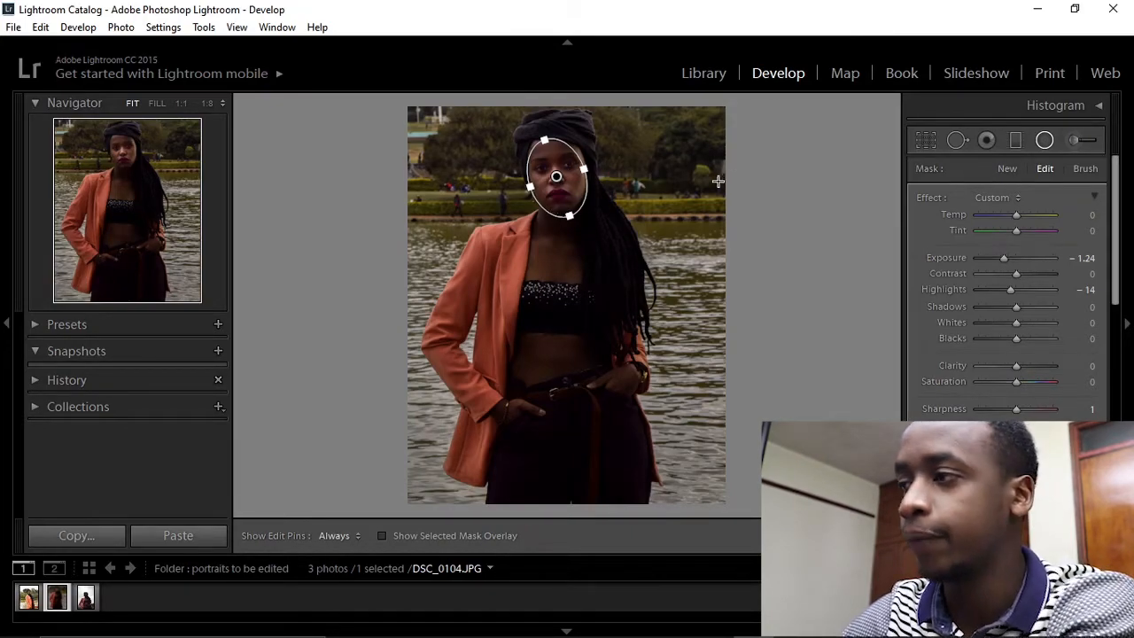
Invert the face filter's mask so it affects the inside of the ellipse, and set its Exposure to 0.75.
left_click_drag(1114, 216, 1114, 294)
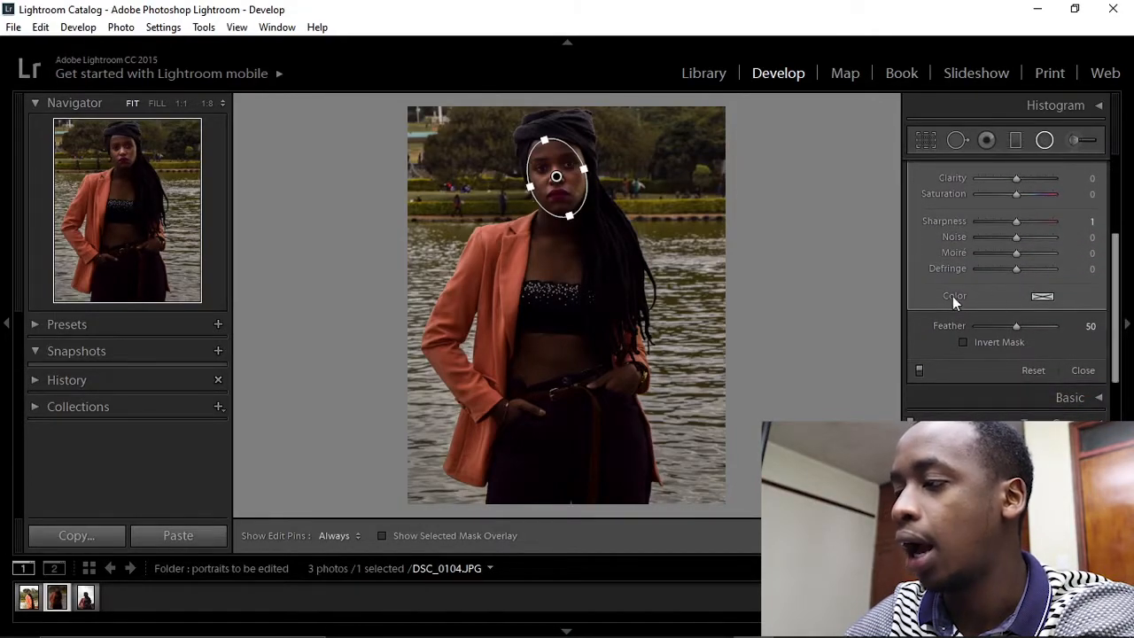
left_click(964, 342)
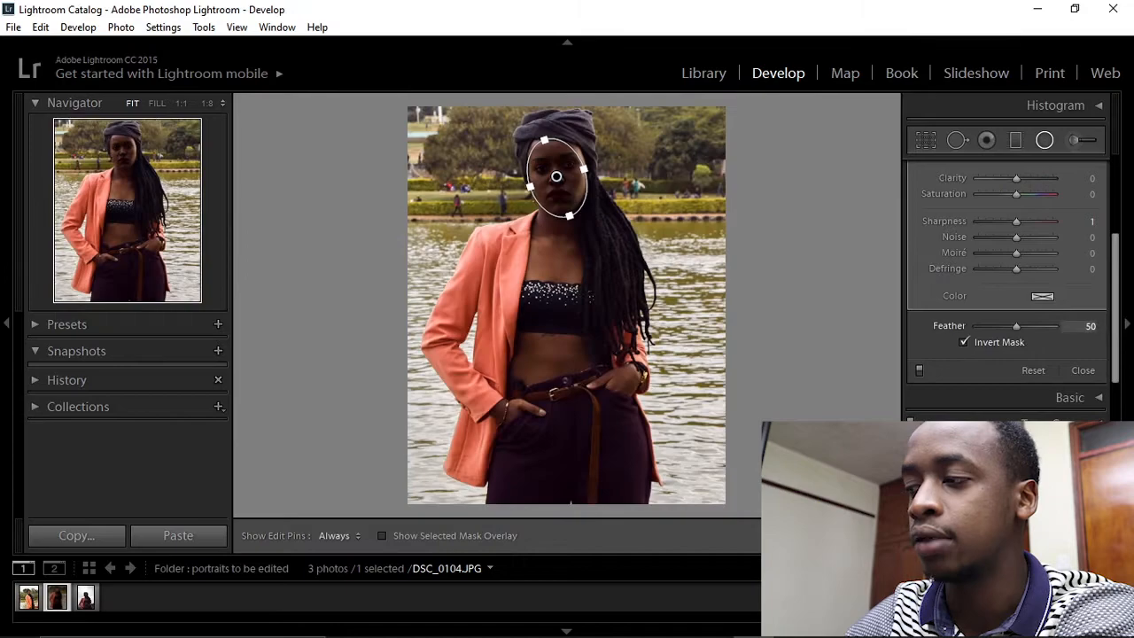
left_click_drag(1124, 310, 1125, 231)
left_click_drag(1006, 259, 1023, 256)
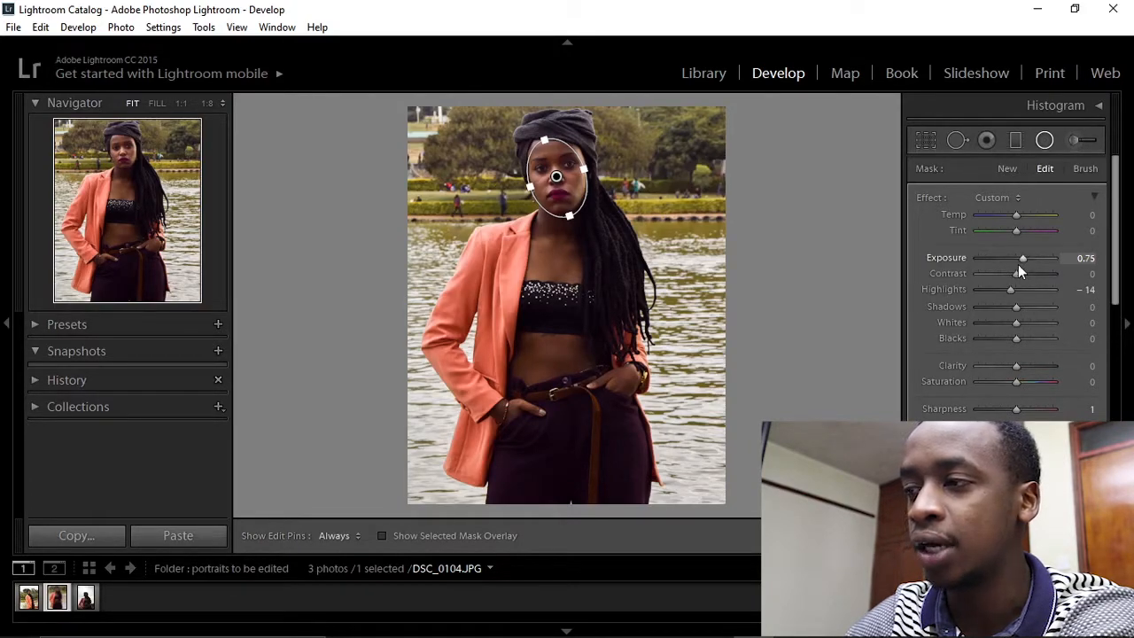
Set the face filter's Contrast to 5, Highlights to -41, Shadows to -12, Whites to 21 and Blacks to 8, and finish the filter.
left_click_drag(1017, 273, 1019, 274)
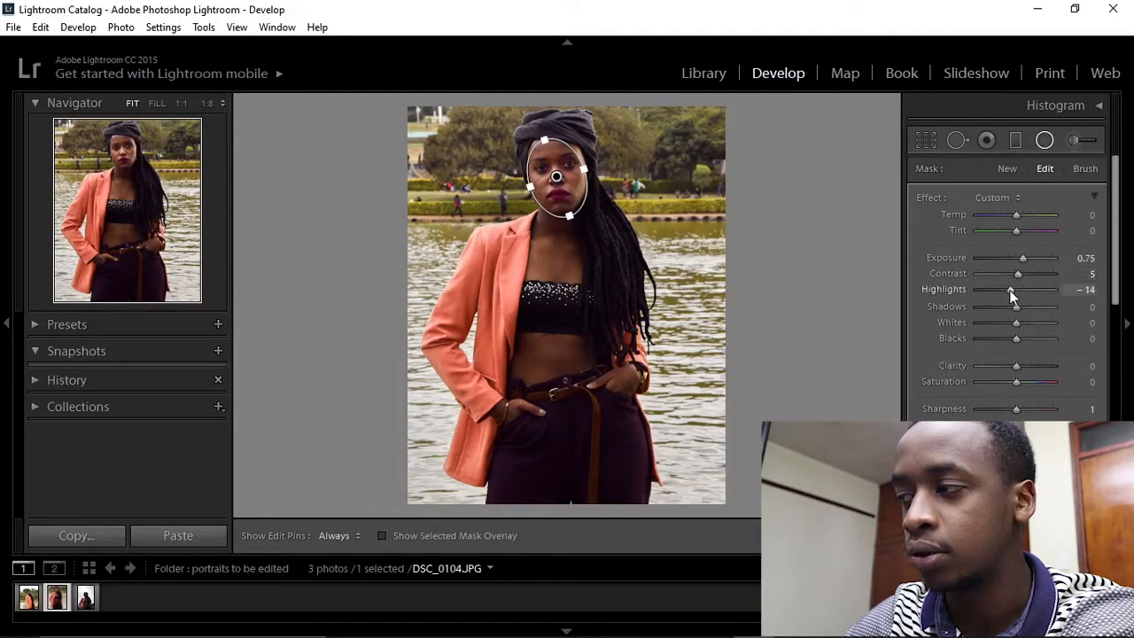
left_click_drag(996, 293, 999, 294)
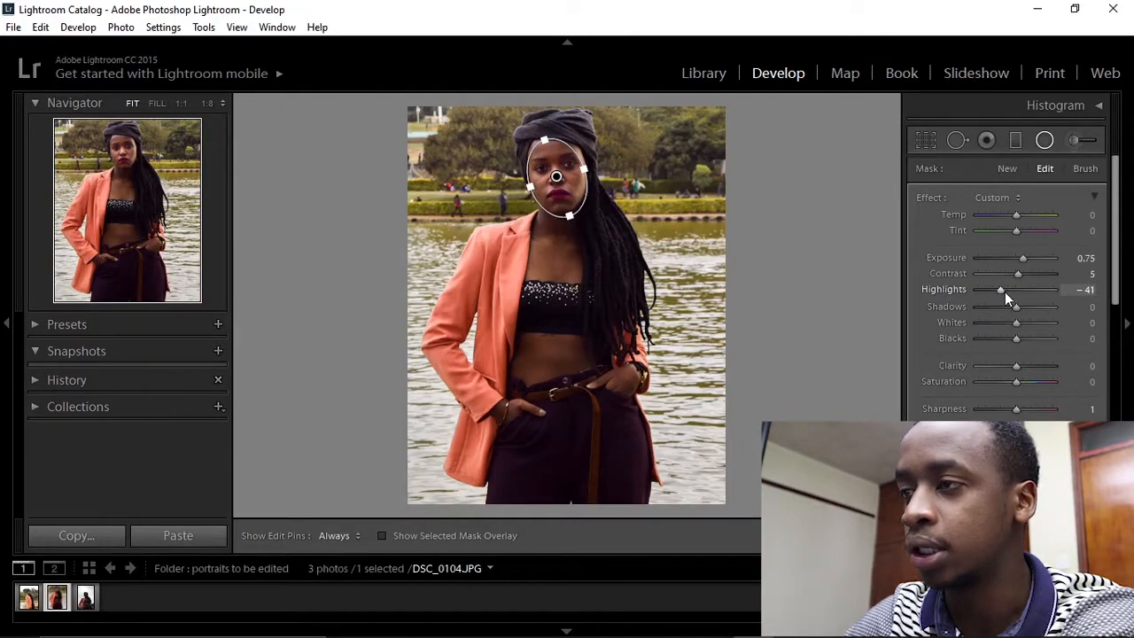
left_click_drag(1015, 308, 1013, 313)
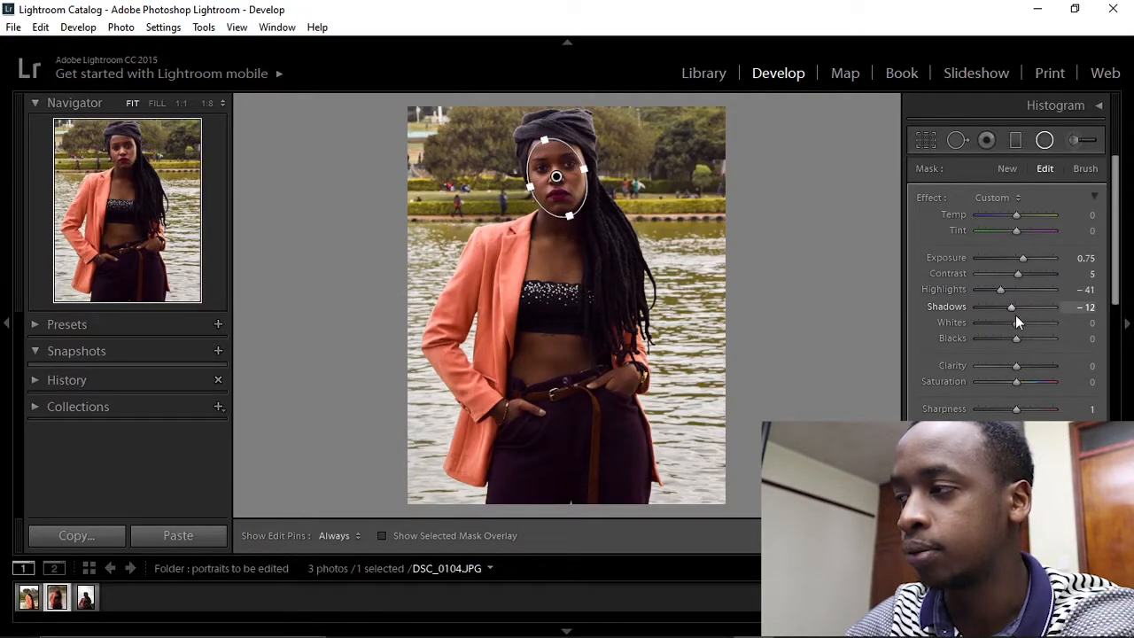
left_click_drag(1017, 323, 1025, 323)
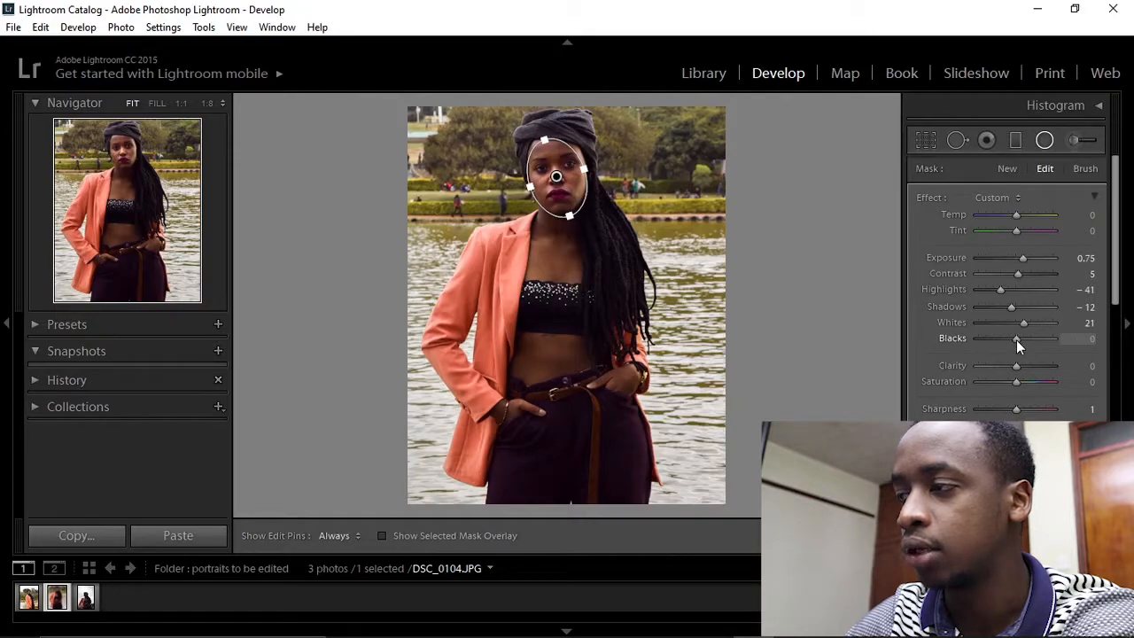
left_click_drag(1016, 339, 1018, 340)
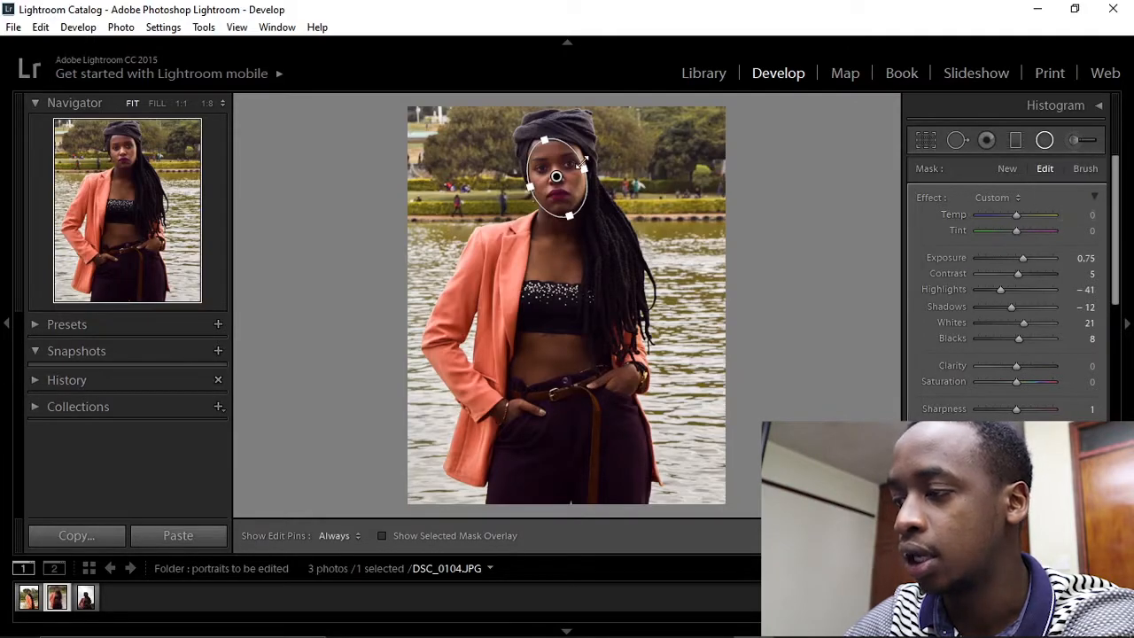
left_click(870, 537)
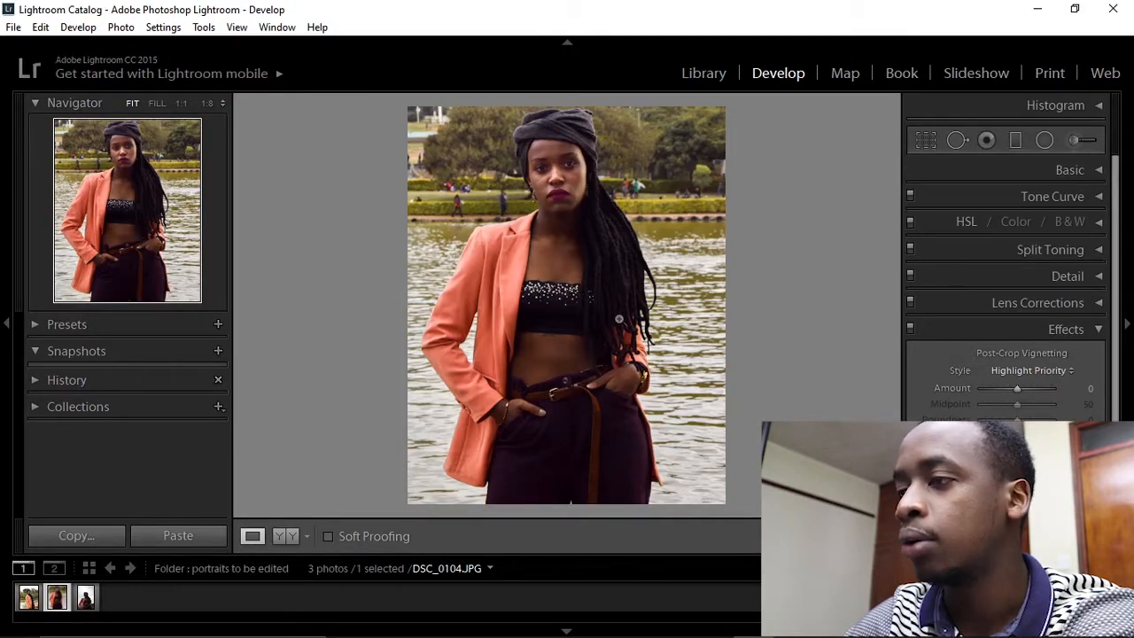
Add a second radial filter over the woman's torso, widening, tilting and repositioning the ellipse to span from her collar to below the belt.
left_click(1045, 141)
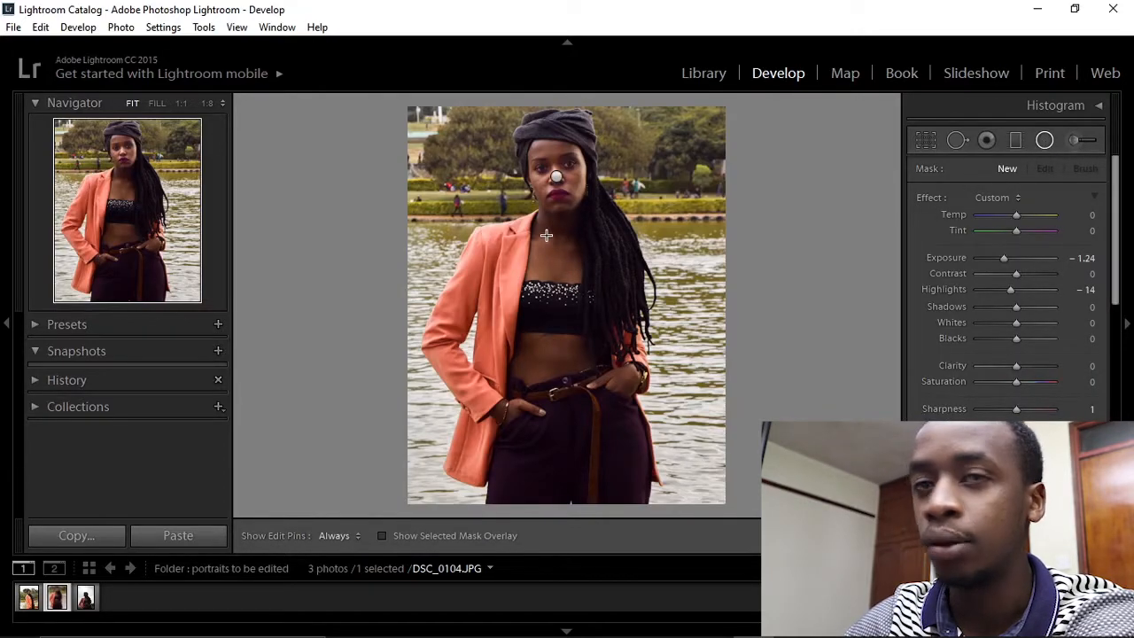
left_click_drag(547, 235, 571, 338)
left_click_drag(547, 236, 637, 347)
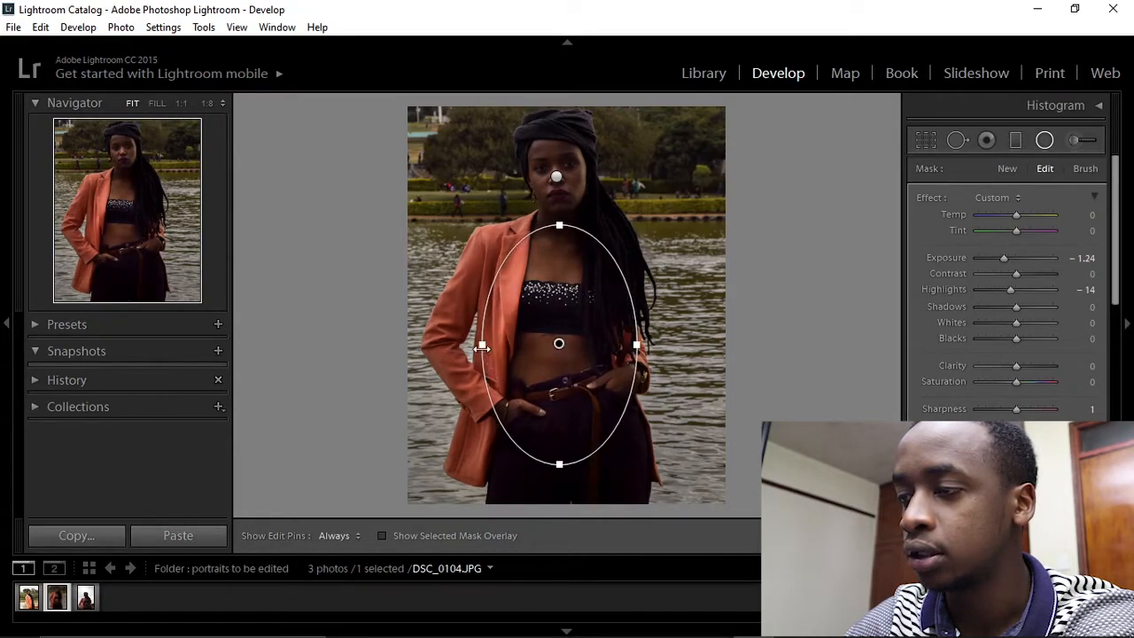
mouse_move(479, 345)
left_mouse_down()
mouse_move(462, 350)
mouse_move(470, 346)
left_mouse_up()
left_click_drag(558, 344, 549, 343)
left_click_drag(531, 215, 577, 473)
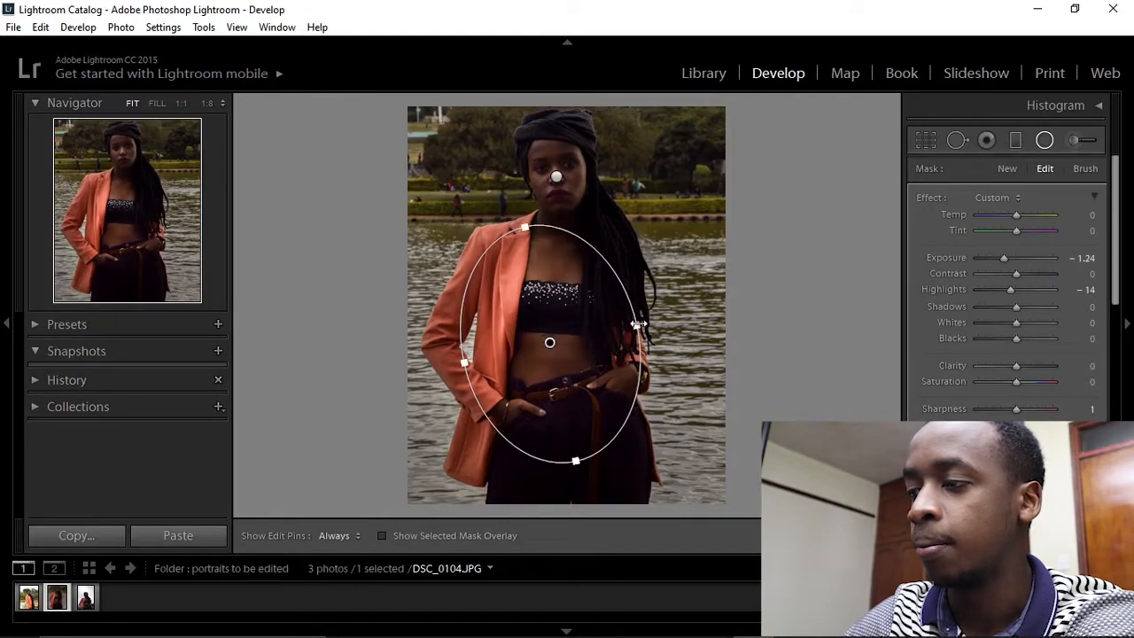
left_click_drag(551, 345, 553, 340)
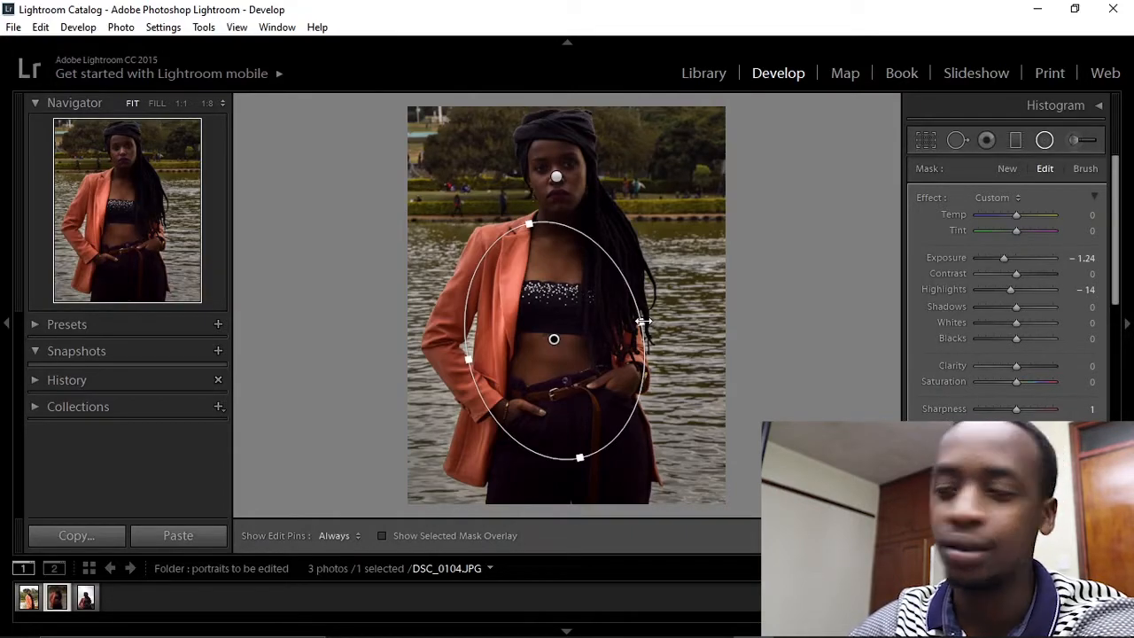
left_click_drag(642, 325, 646, 325)
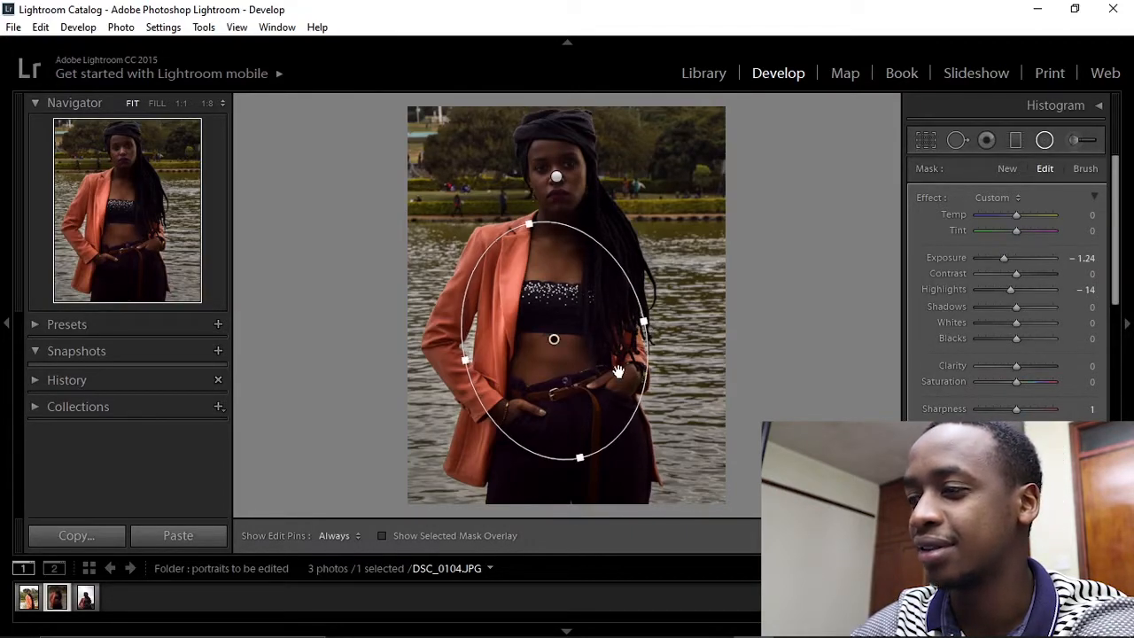
Fine-tune the height of the torso ellipse and invert the mask so the filter affects the inside of the ellipse.
left_click_drag(579, 460, 585, 466)
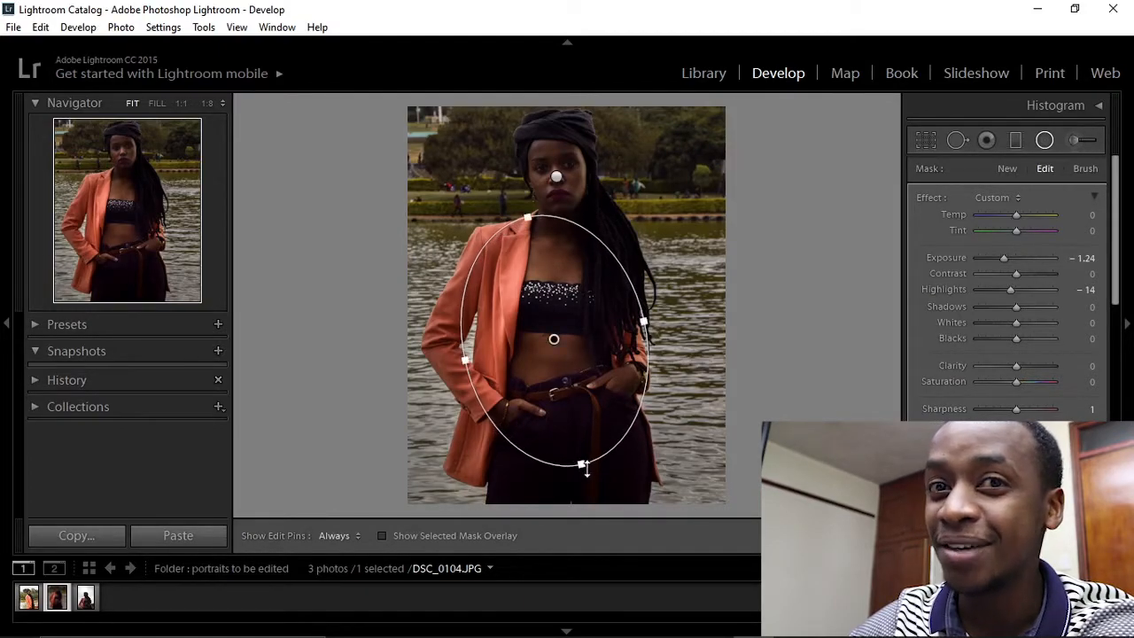
left_click_drag(528, 217, 528, 220)
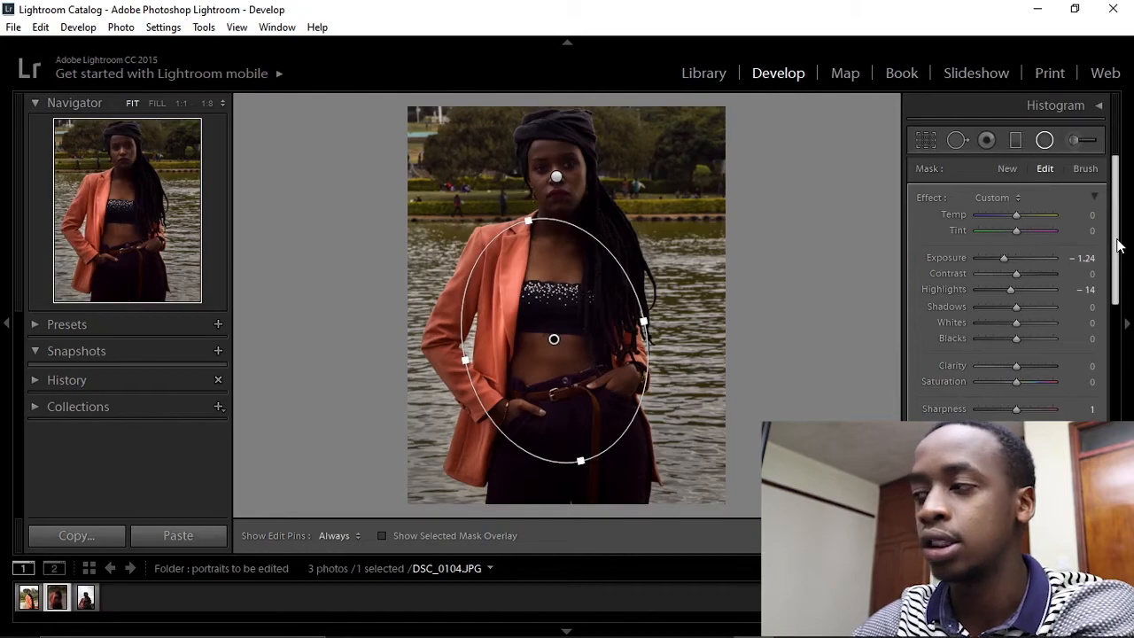
left_click_drag(1119, 248, 1119, 317)
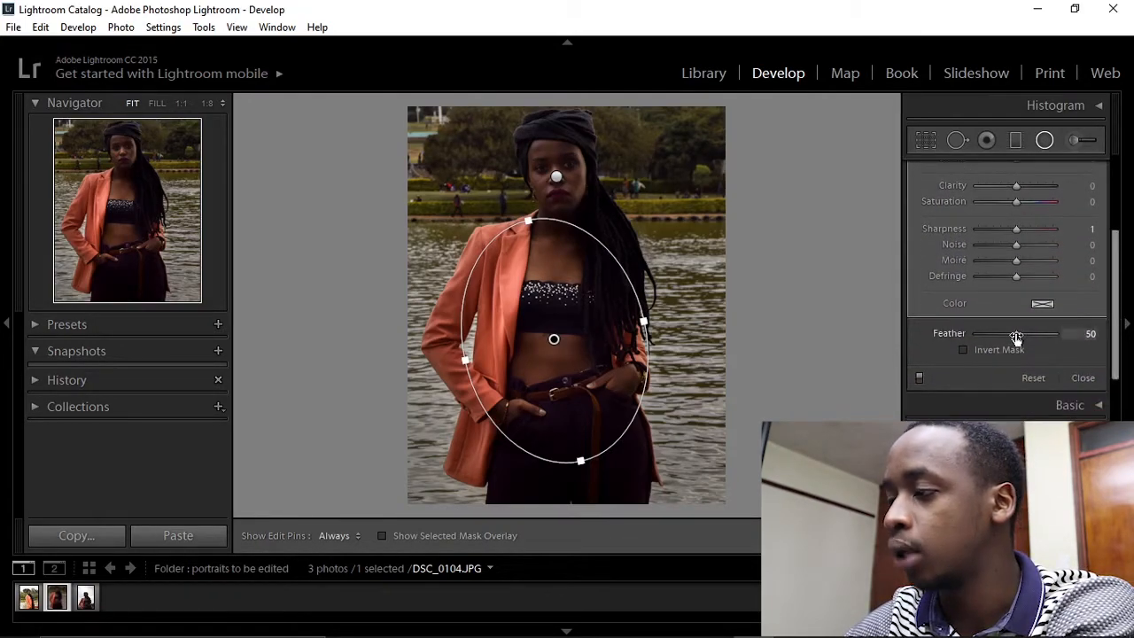
left_click(964, 350)
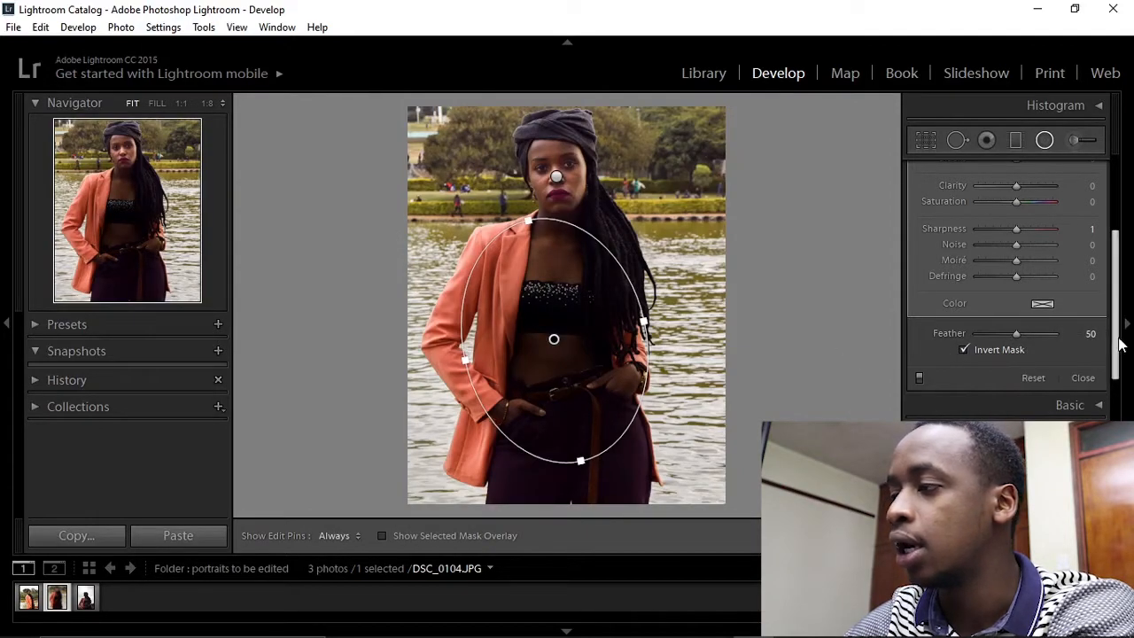
left_click_drag(1119, 349, 1118, 273)
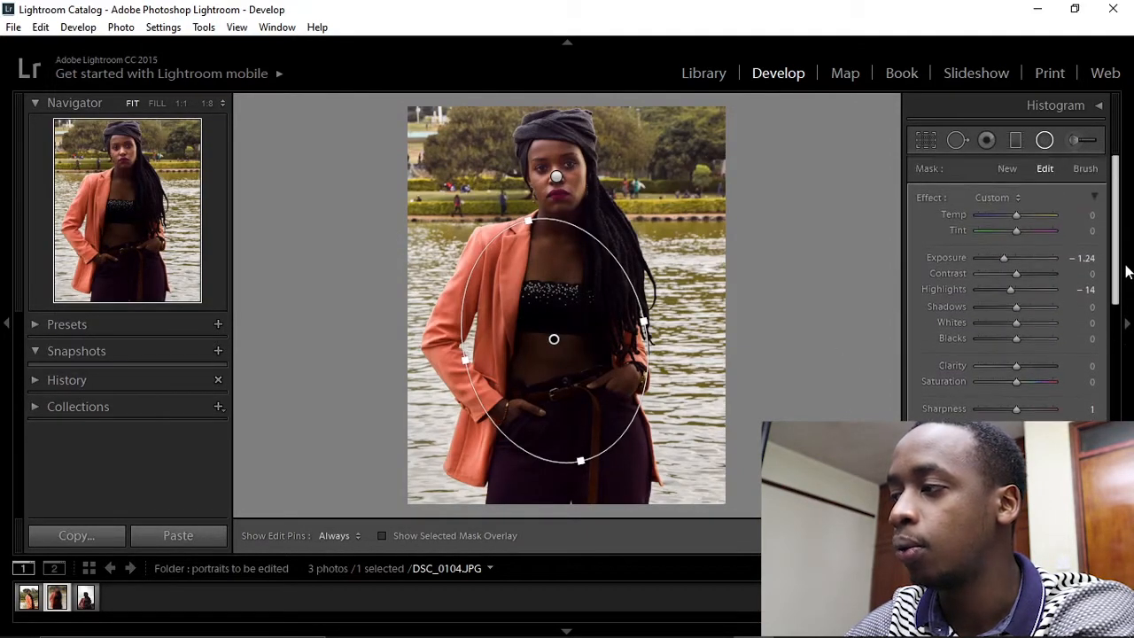
Set the torso filter's Exposure to 0.75, Contrast to 5, Highlights to -8, Shadows to -3, Whites to 12 and Blacks to 3, and finish the filter.
left_click_drag(1017, 257, 1026, 255)
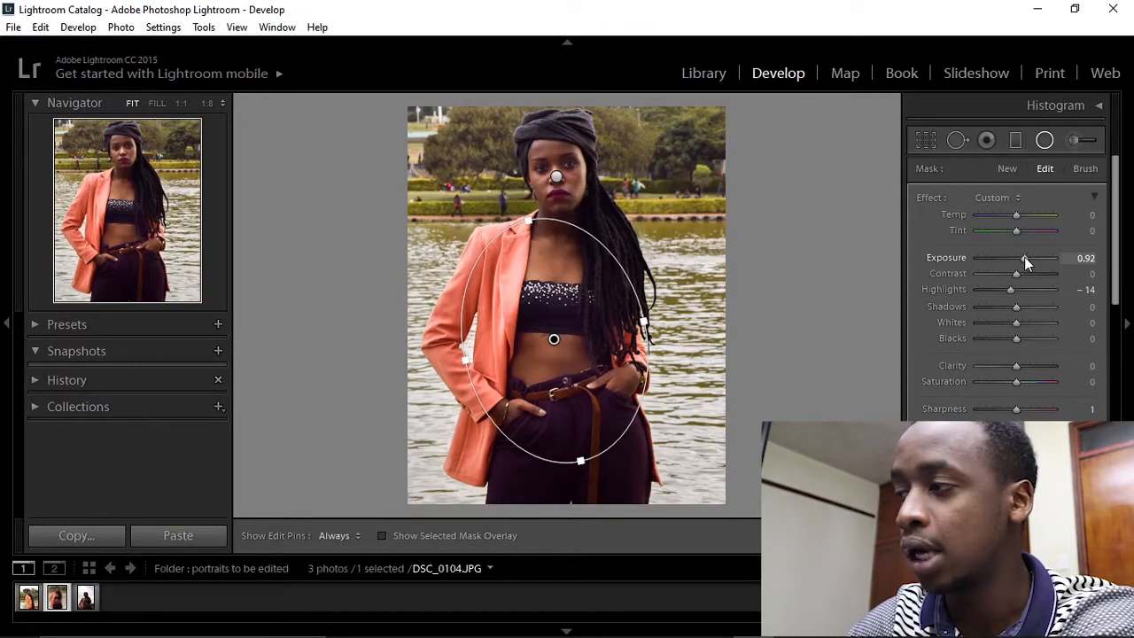
left_click_drag(1026, 259, 1024, 259)
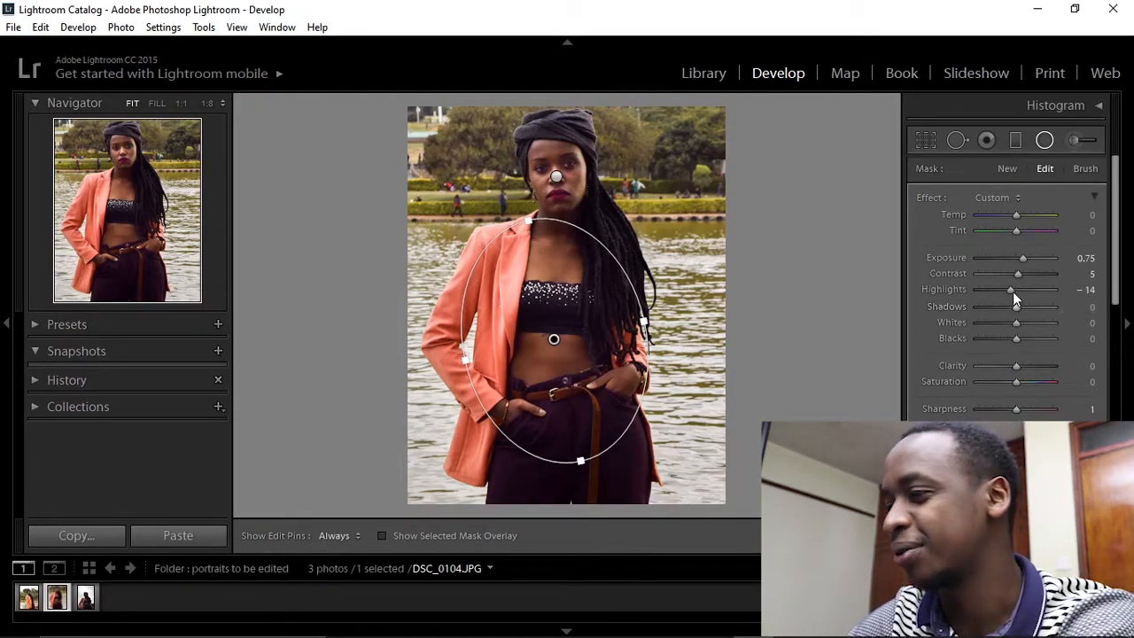
left_click_drag(1015, 293, 1013, 309)
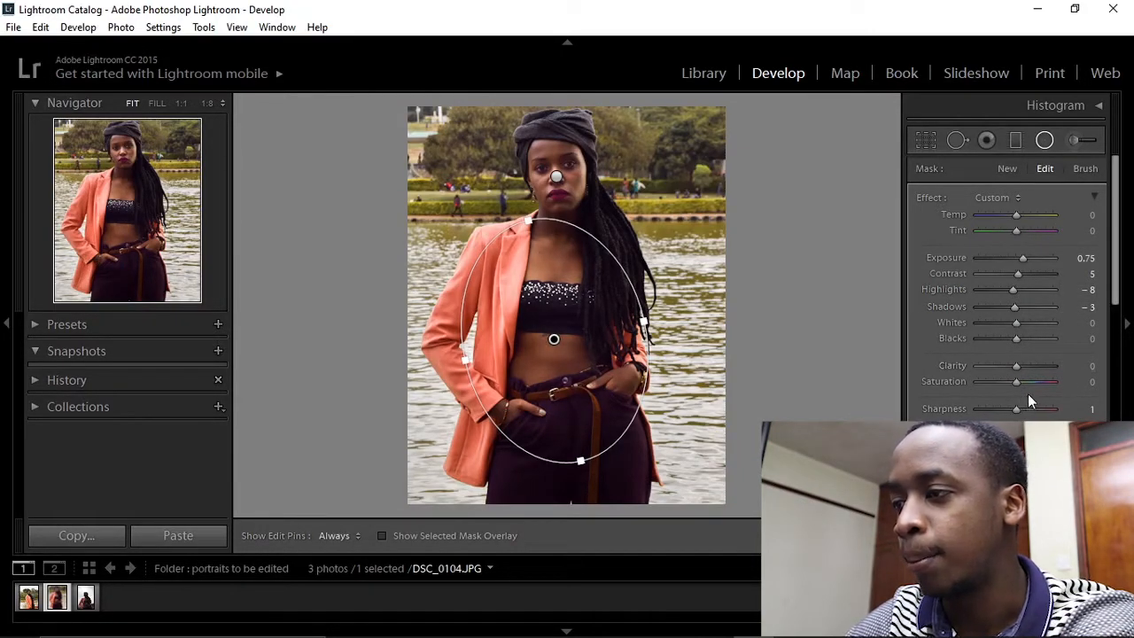
left_click_drag(1016, 324, 1020, 337)
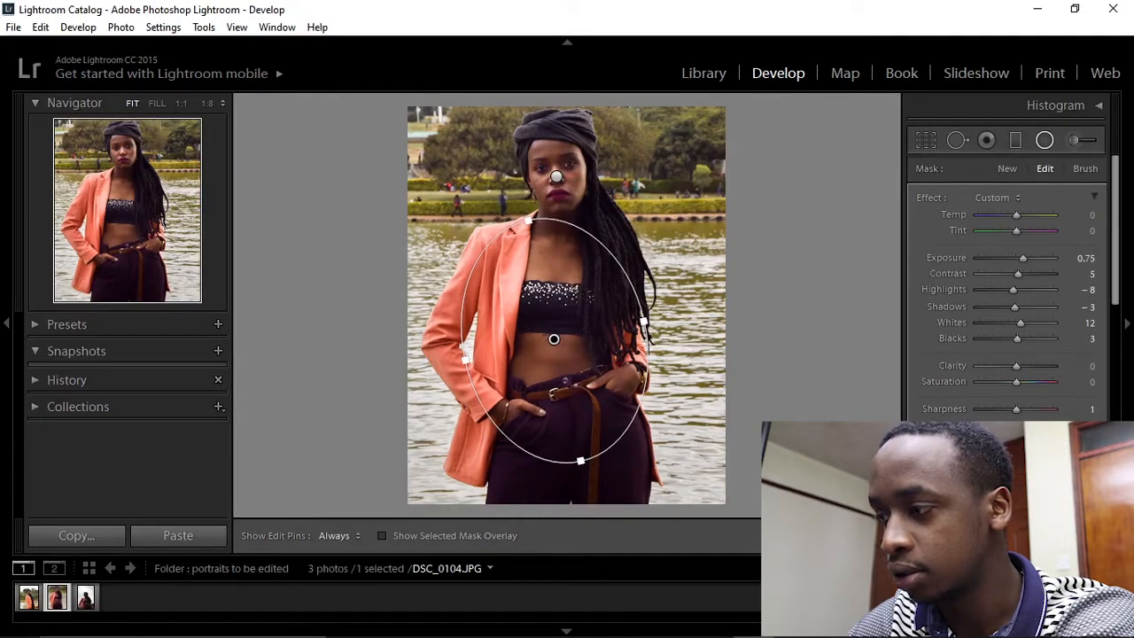
key("shift+m")
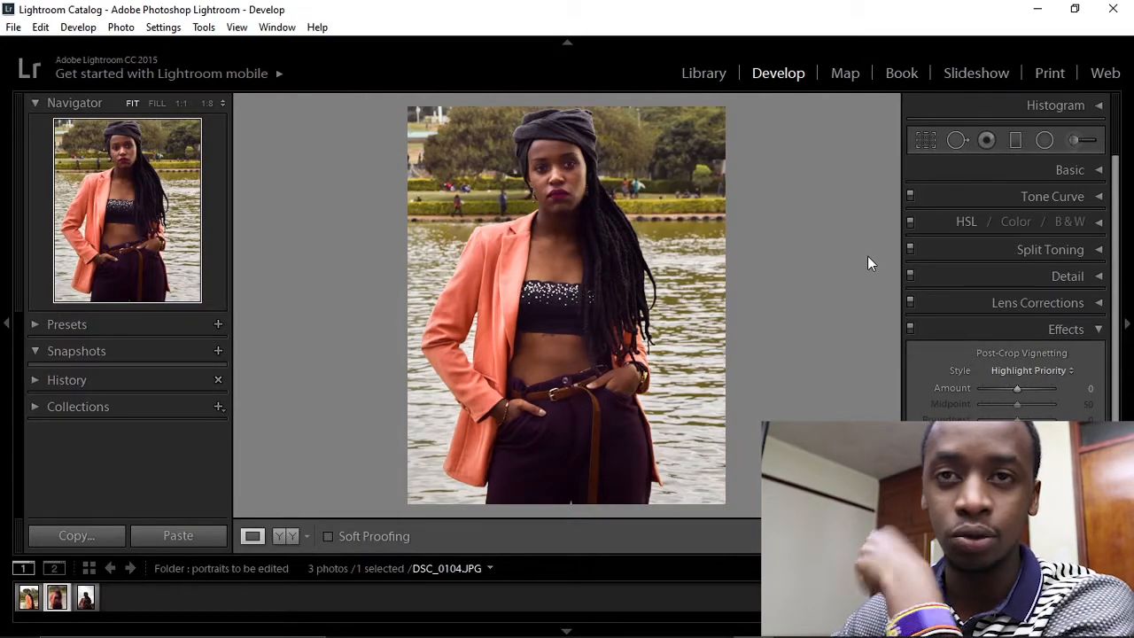
Open a copy of the photo with Lightroom adjustments in Adobe Photoshop CC 2019, opening it despite the Camera Raw compatibility notice.
right_click(501, 220)
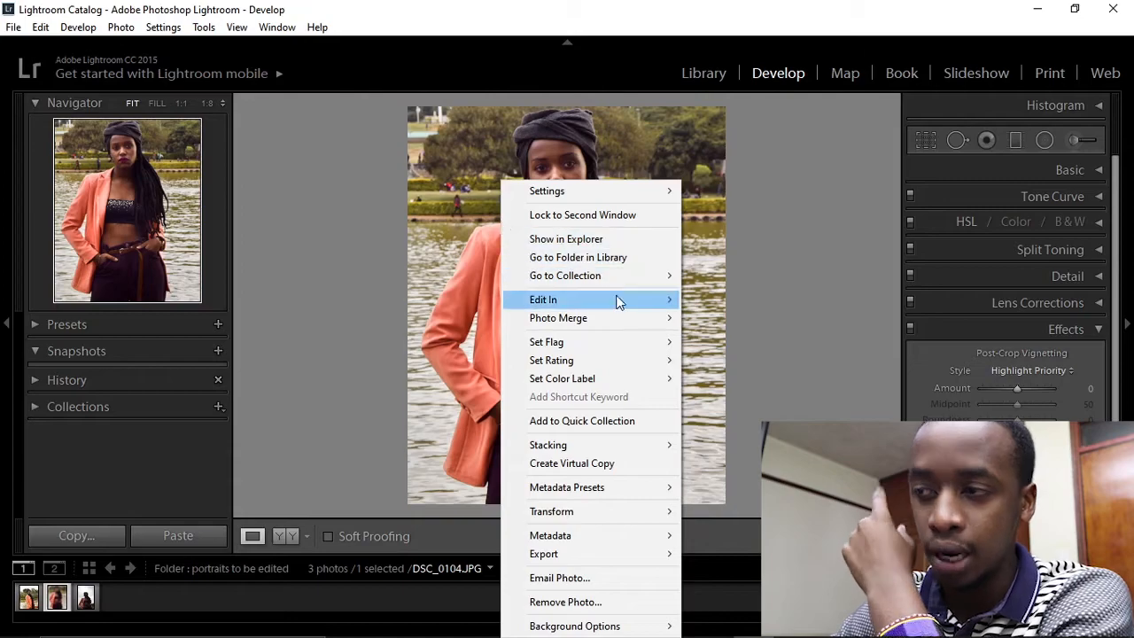
mouse_move(622, 302)
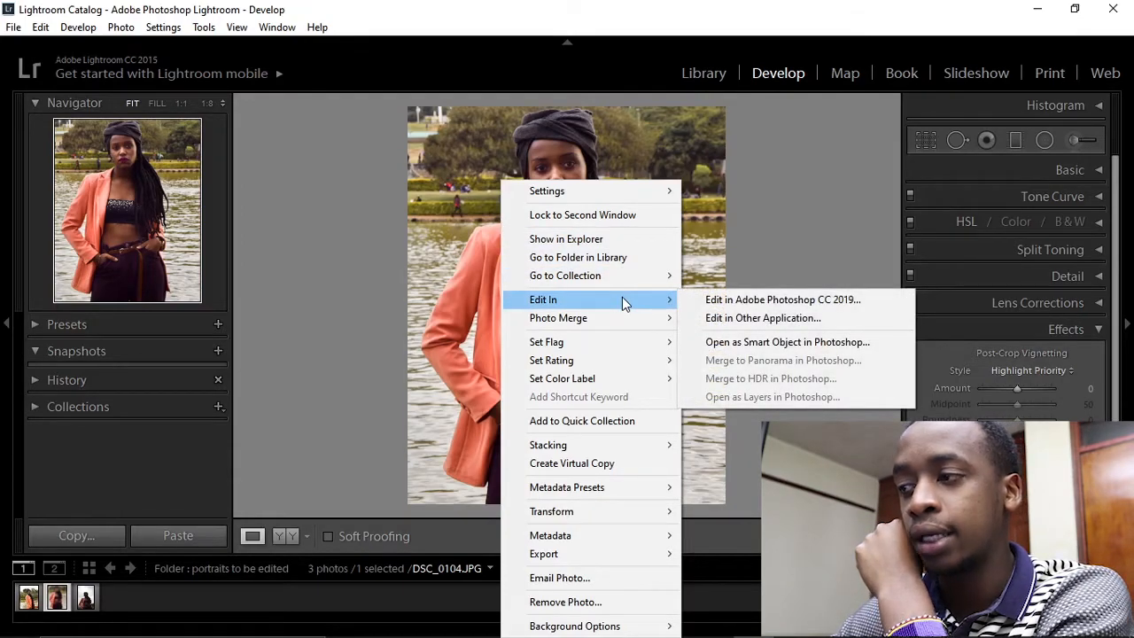
left_click(757, 303)
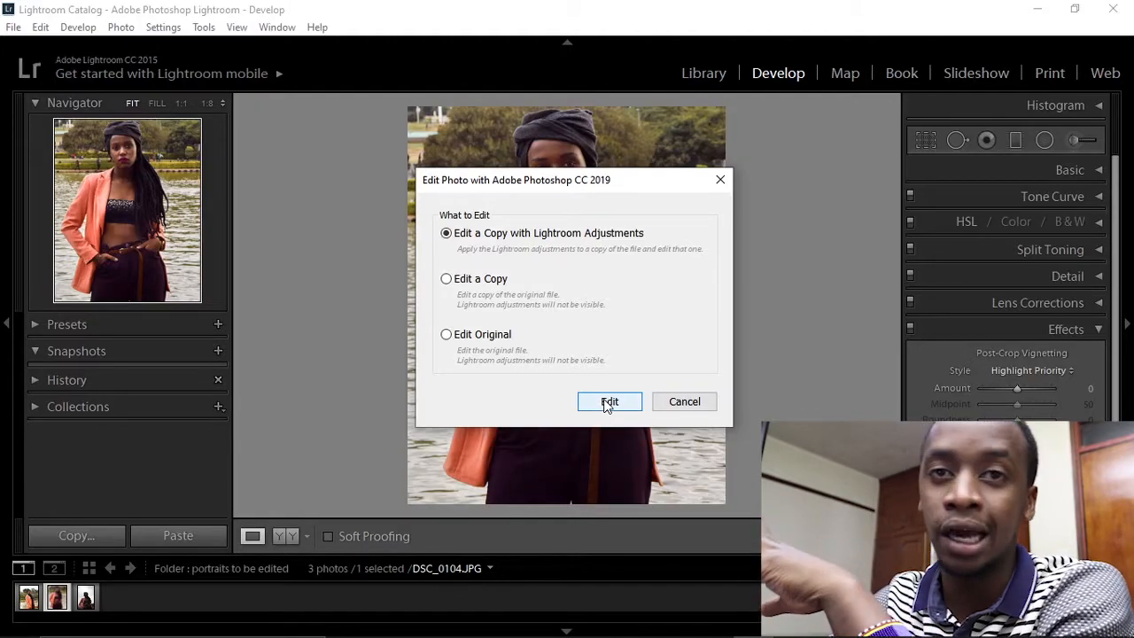
left_click(608, 403)
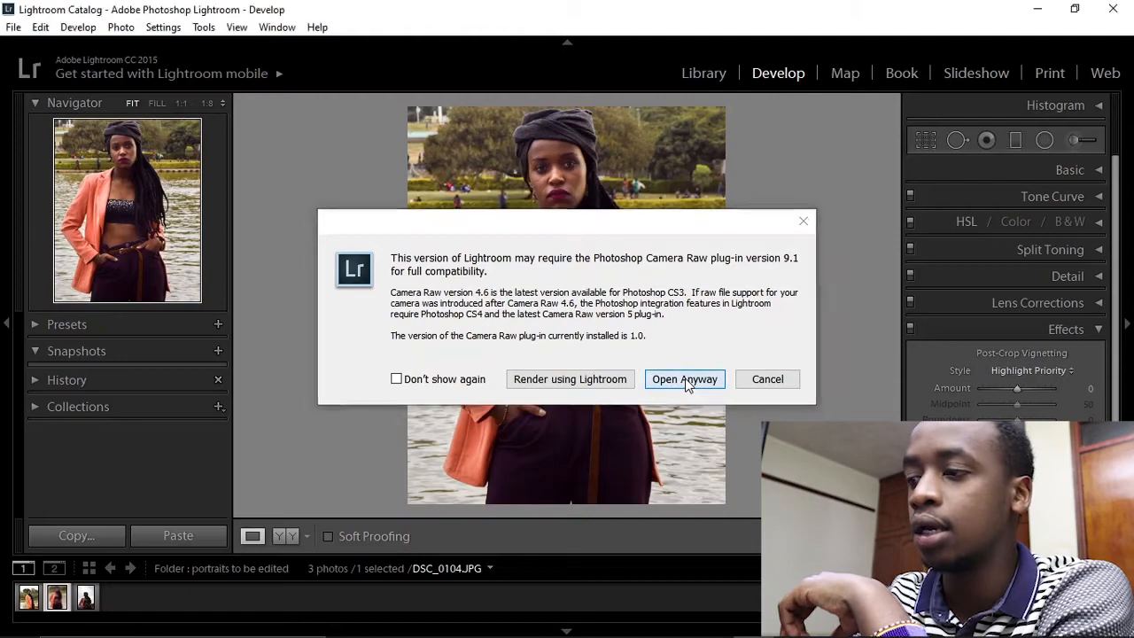
left_click(685, 380)
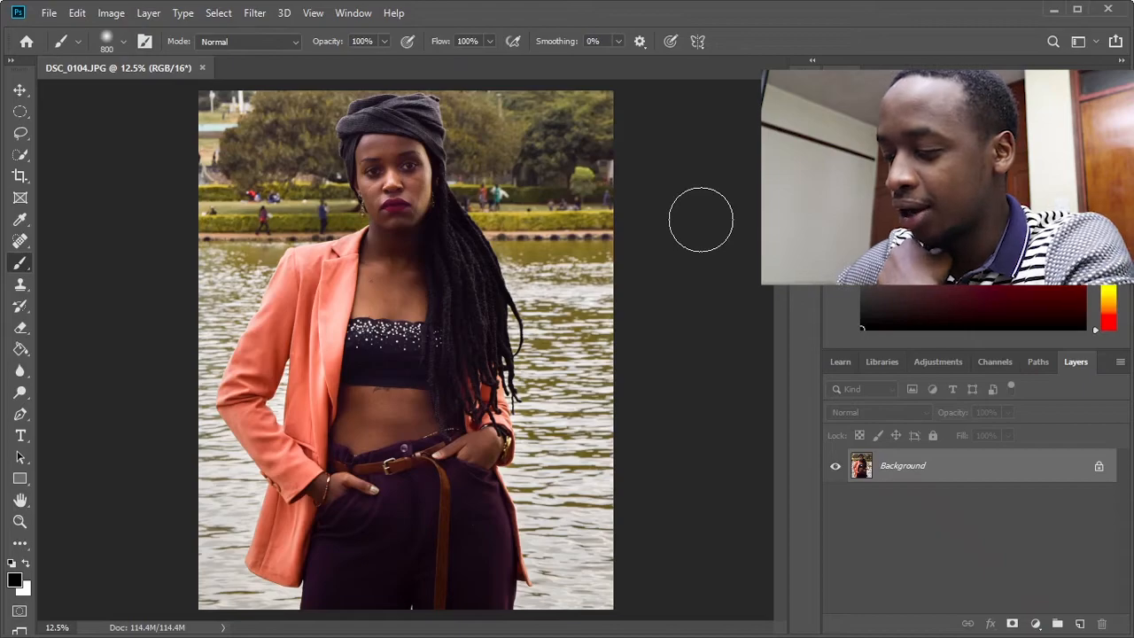
Add a Curves adjustment layer above the background and pull the middle of the RGB curve down to darken the image.
key("ctrl+minus")
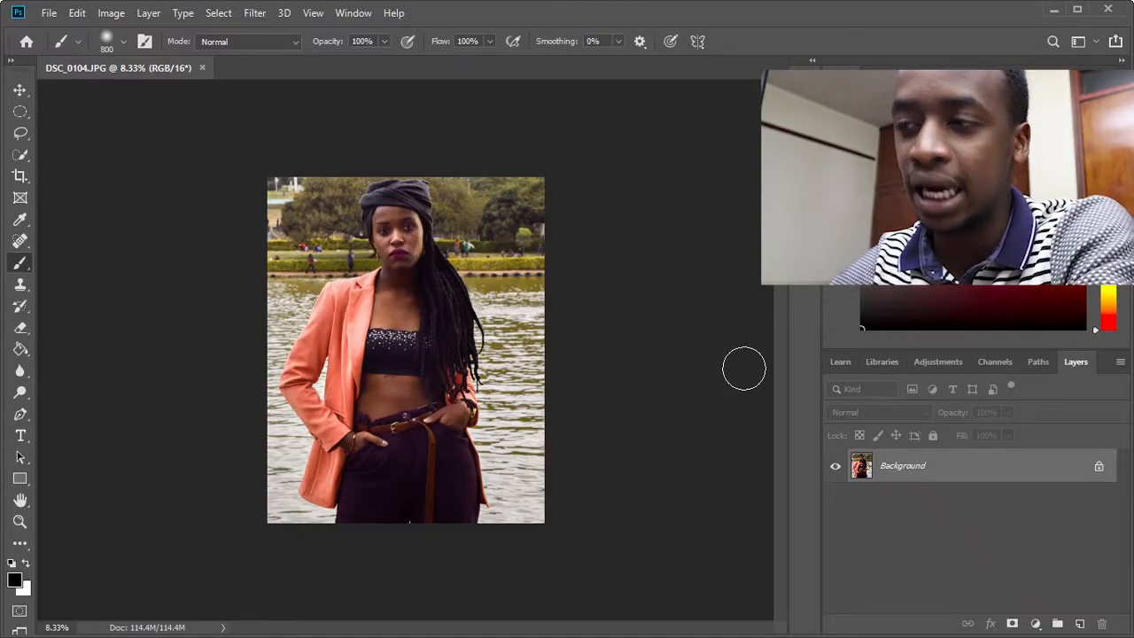
left_click(1035, 625)
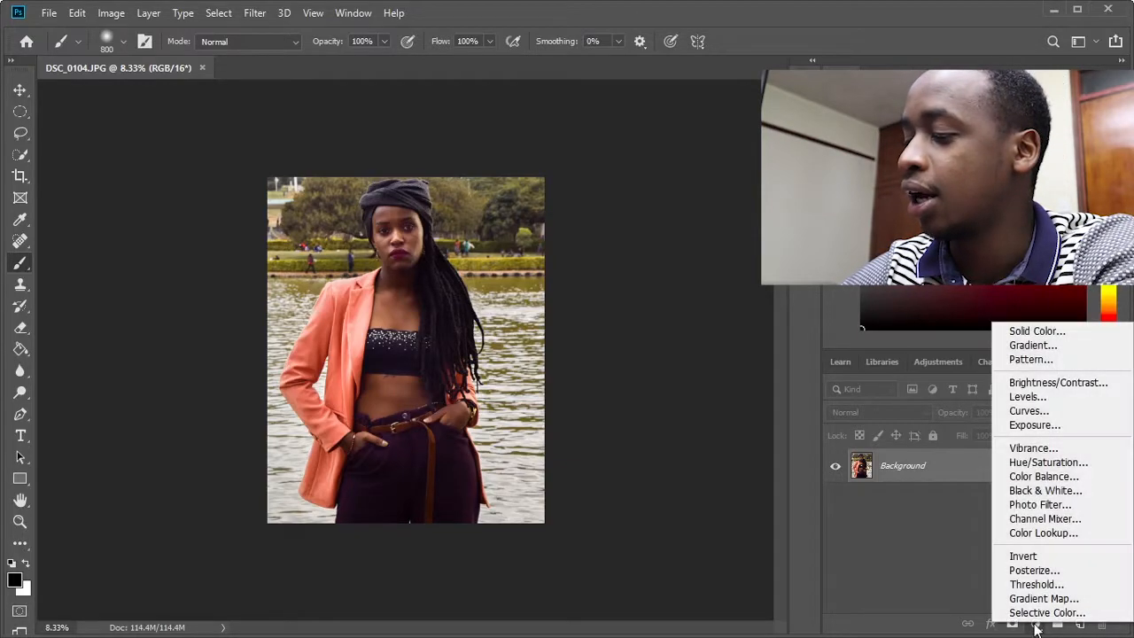
left_click(1031, 412)
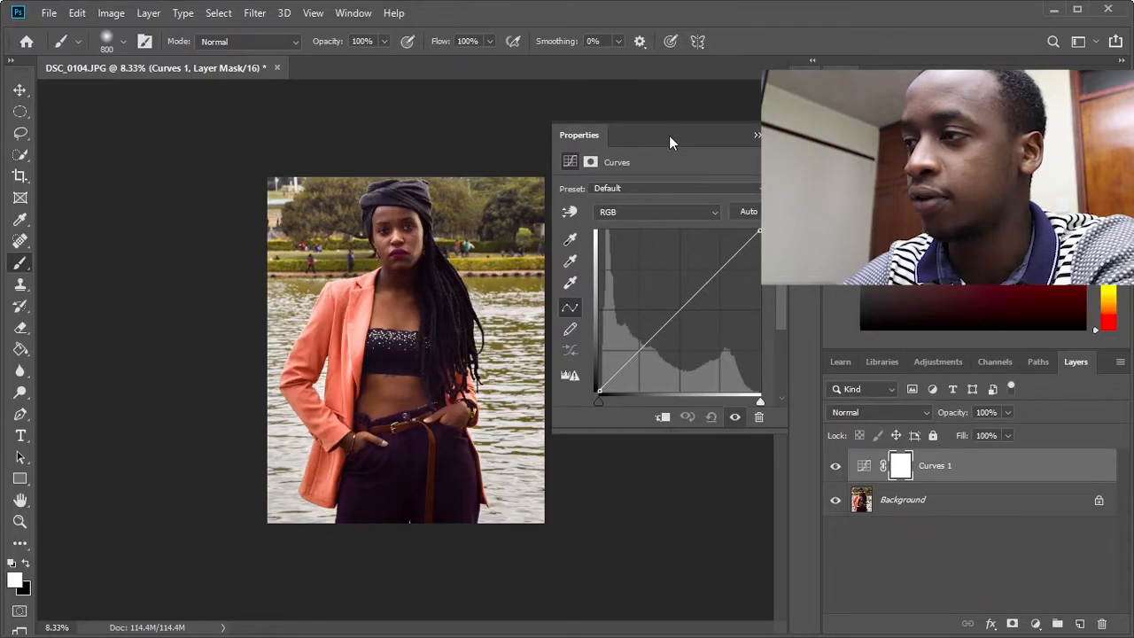
left_click_drag(678, 310, 693, 325)
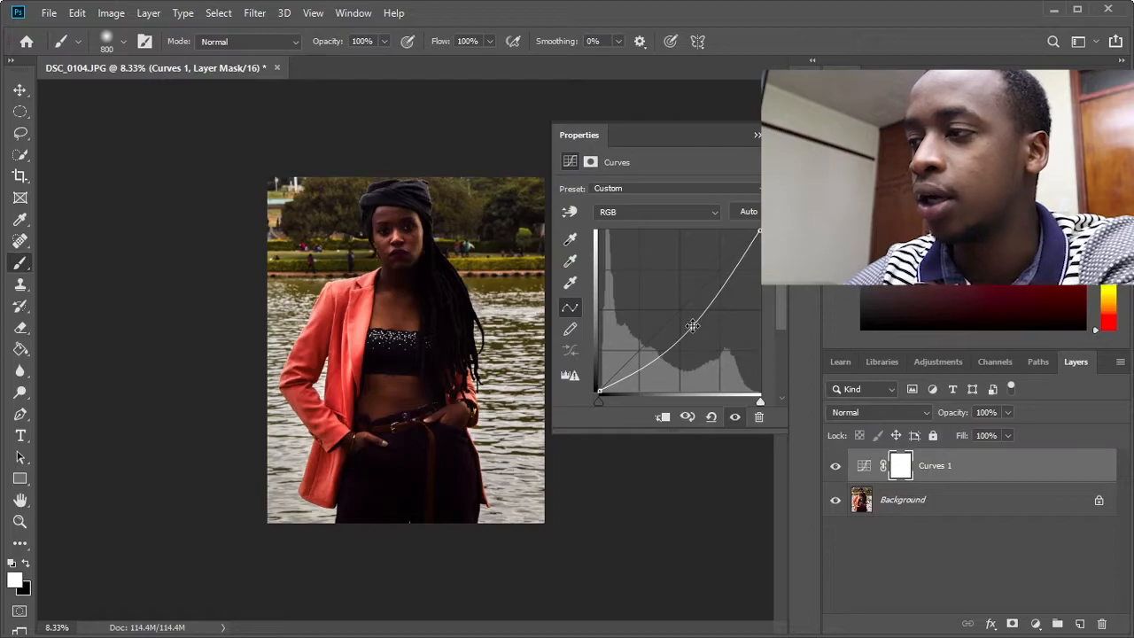
left_click(758, 136)
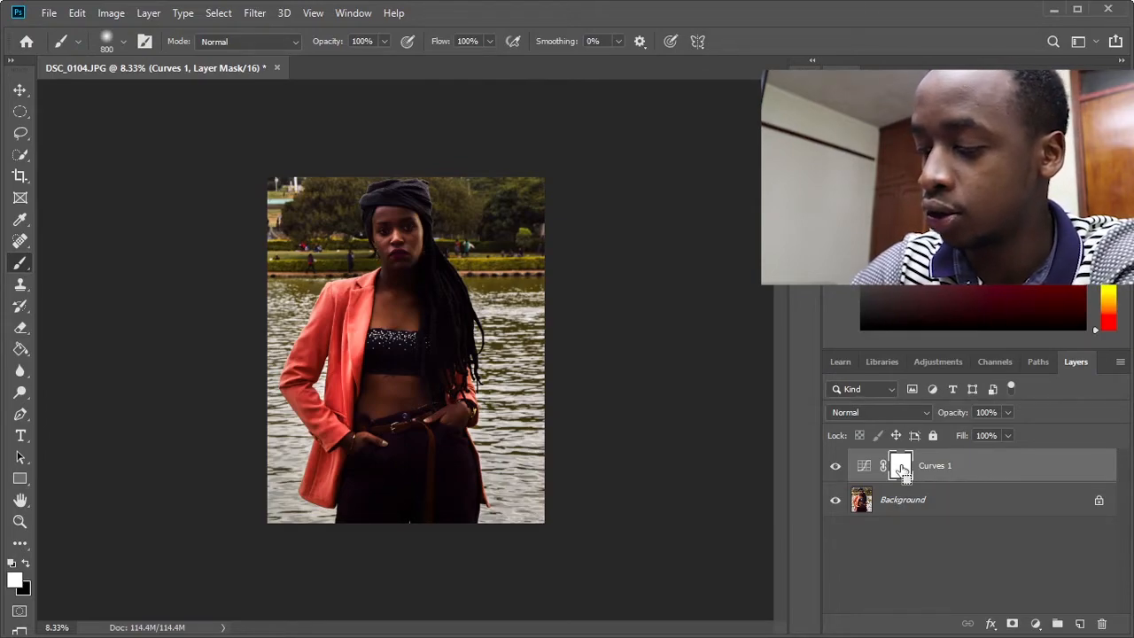
Invert the Curves layer mask to black and choose the Brush tool for painting on it.
key("ctrl+i")
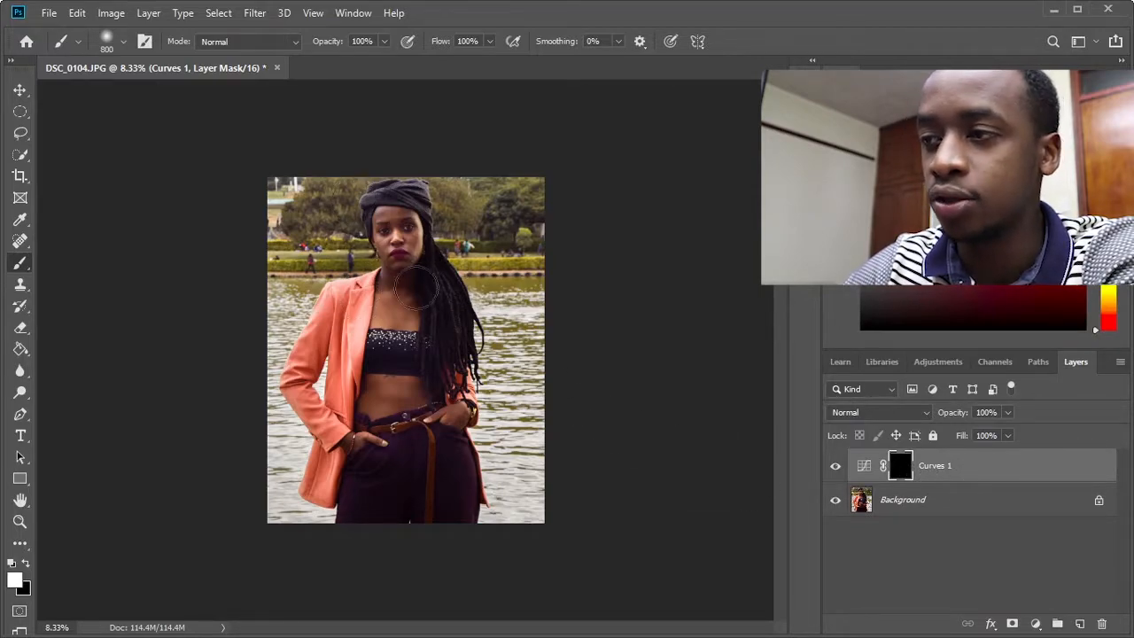
right_click(20, 271)
left_click(71, 264)
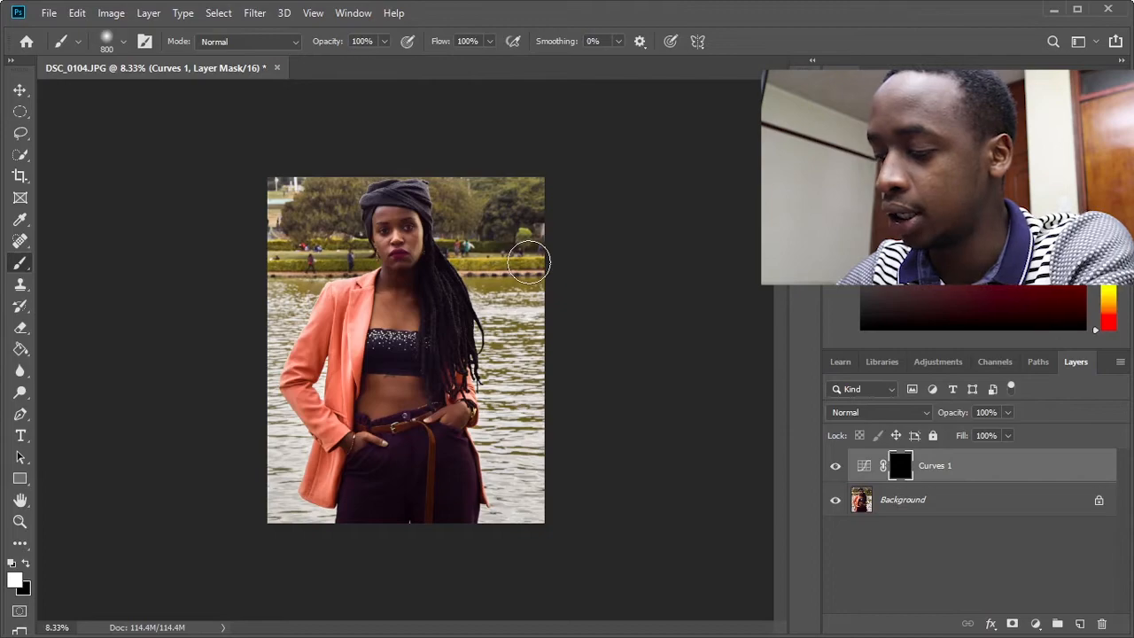
Enlarge the brush to 1700 and paint white on the Curves mask over the background on both sides of the woman.
key("bracketright")
key("bracketright")
key("bracketright")
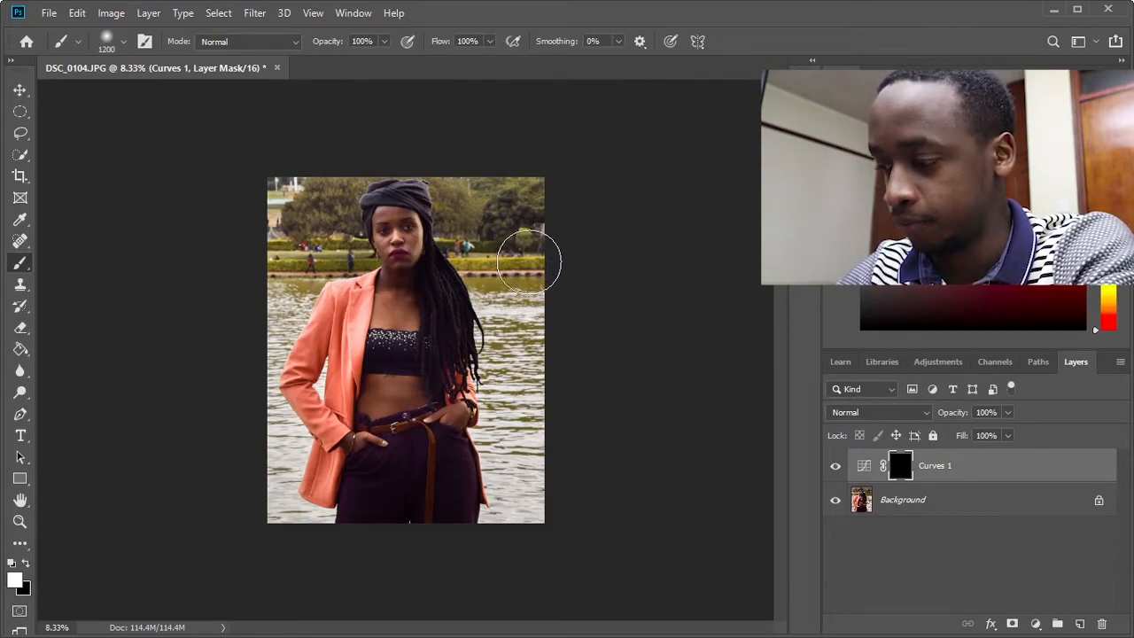
key("bracketright")
key("bracketright")
key("bracketright")
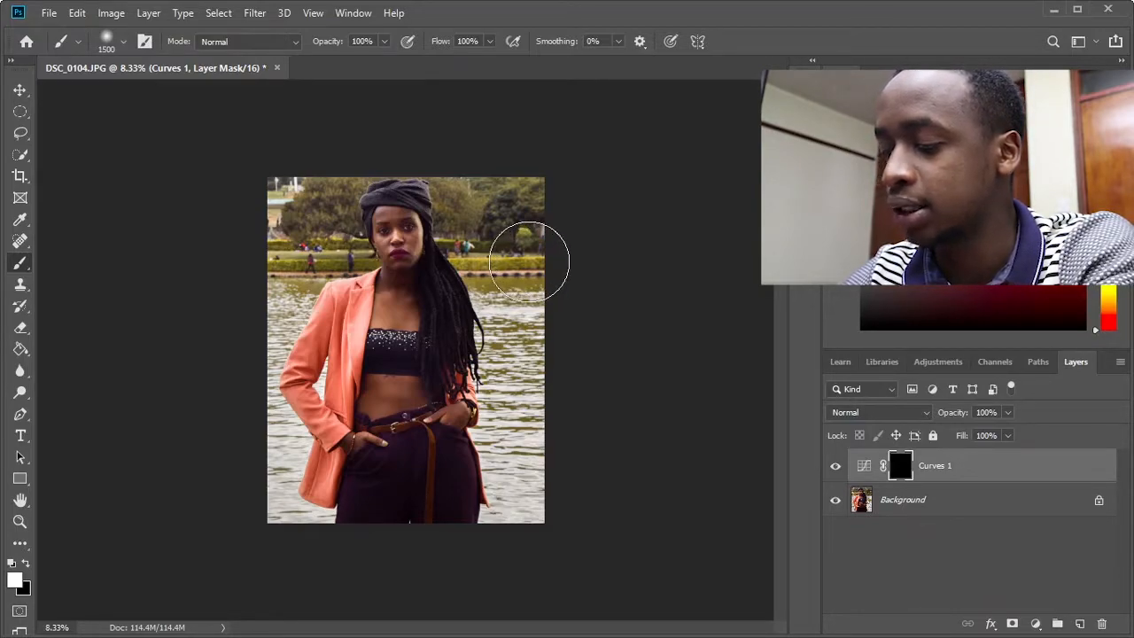
key("bracketright")
key("bracketright")
mouse_move(527, 199)
left_mouse_down()
mouse_move(537, 234)
mouse_move(531, 175)
mouse_move(550, 286)
mouse_move(555, 191)
mouse_move(560, 261)
mouse_move(543, 299)
mouse_move(572, 320)
mouse_move(565, 397)
mouse_move(570, 309)
mouse_move(546, 514)
left_mouse_up()
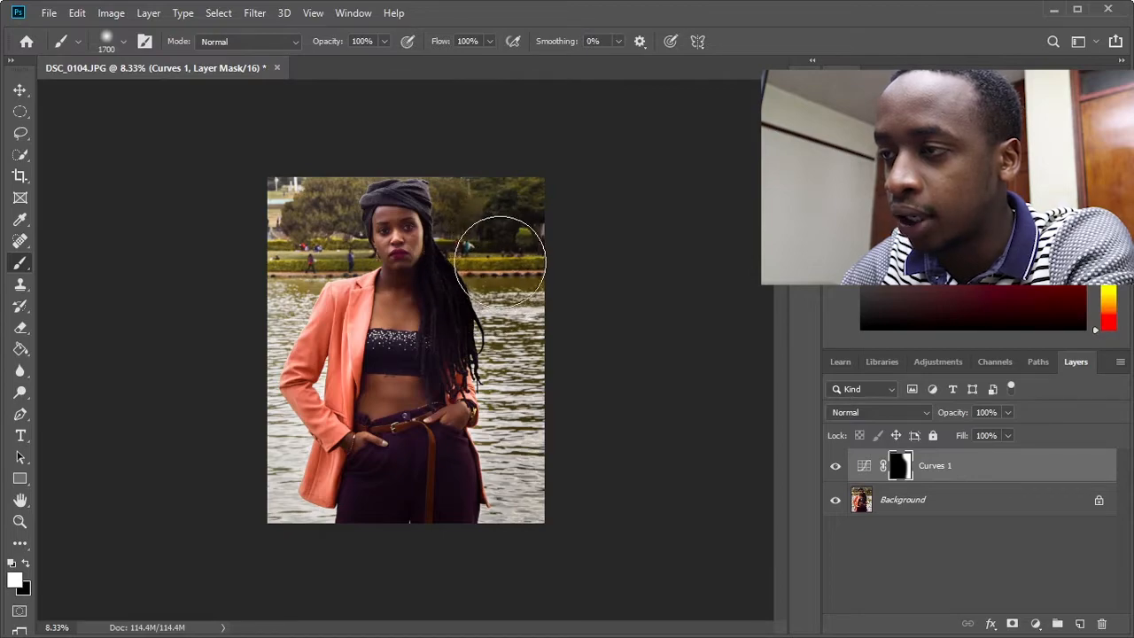
mouse_move(496, 262)
left_mouse_down()
mouse_move(451, 337)
mouse_move(470, 352)
mouse_move(456, 350)
mouse_move(505, 221)
left_mouse_up()
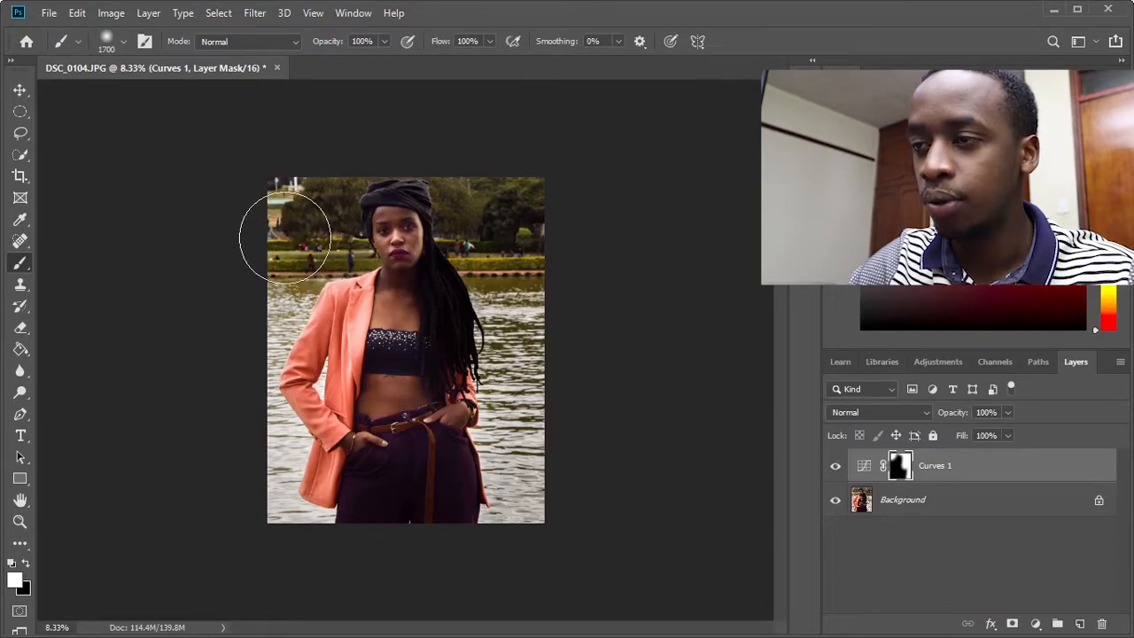
mouse_move(293, 197)
left_mouse_down()
mouse_move(259, 249)
mouse_move(306, 192)
left_mouse_up()
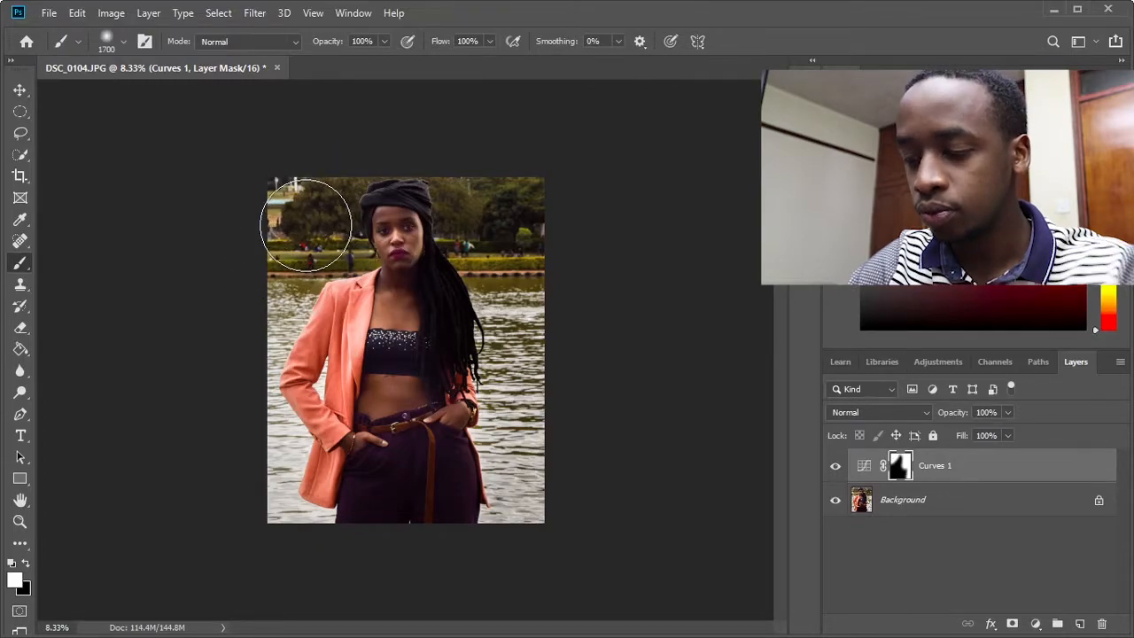
Reduce the brush size to 1100 and paint the Curves mask over the water beside the woman's jacket sleeve.
key("ctrl+minus")
key("ctrl+plus")
key("ctrl+plus")
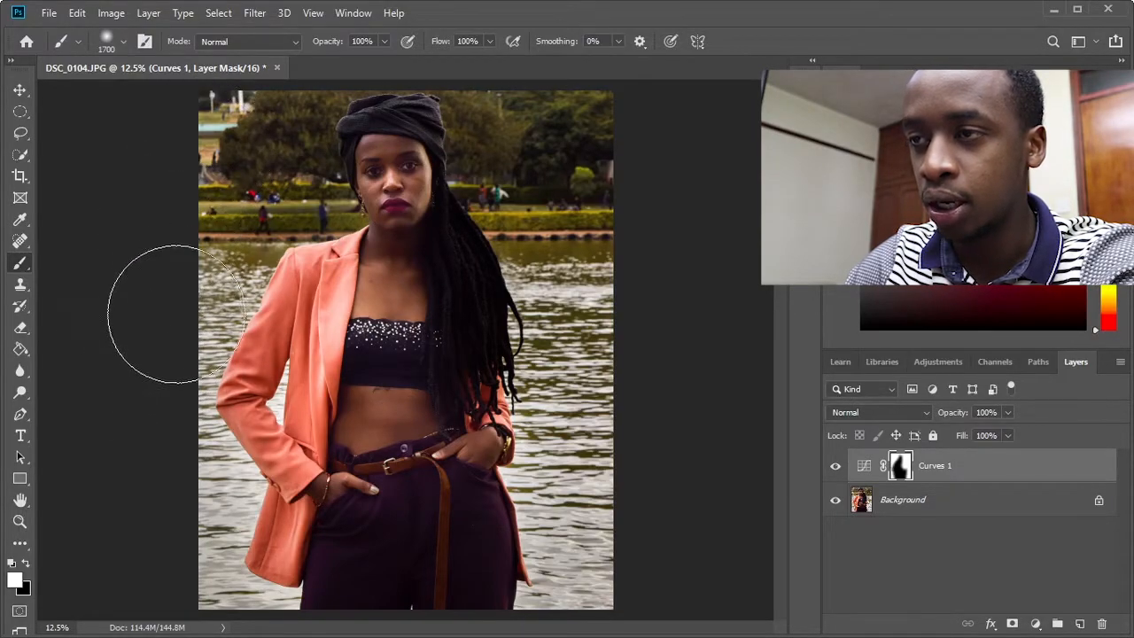
key("bracketleft")
key("bracketleft")
key("bracketleft")
key("bracketleft")
key("bracketleft")
key("bracketleft")
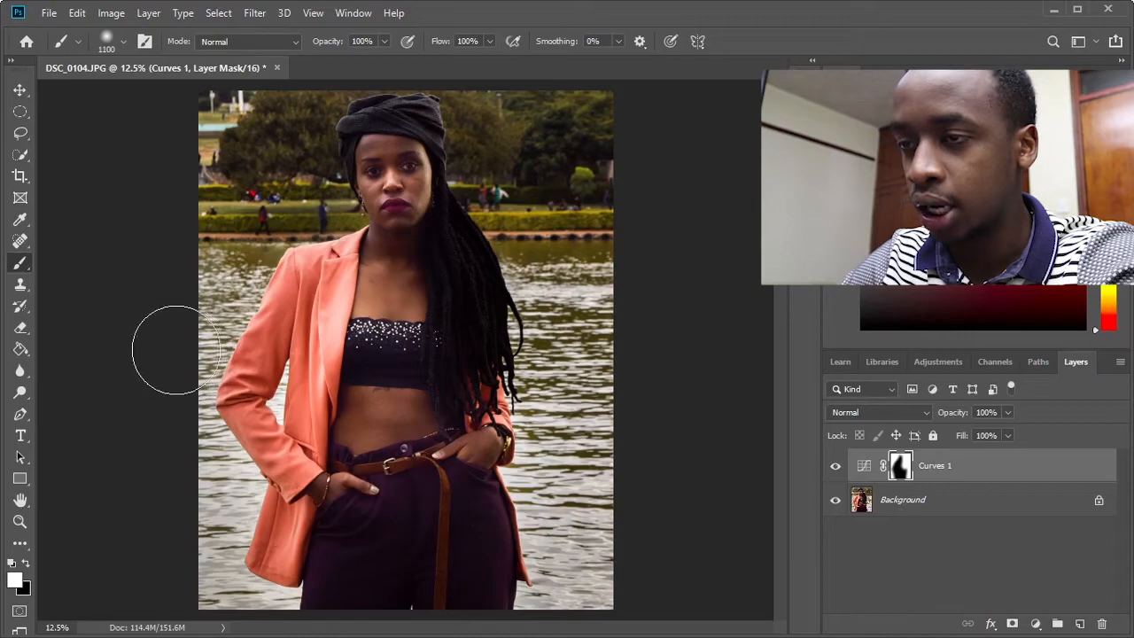
Reduce the brush size to 90 and check the small water gap between the bent arm and the jacket up close.
key("bracketleft")
key("bracketleft")
key("bracketleft")
key("bracketleft")
key("bracketleft")
key("bracketleft")
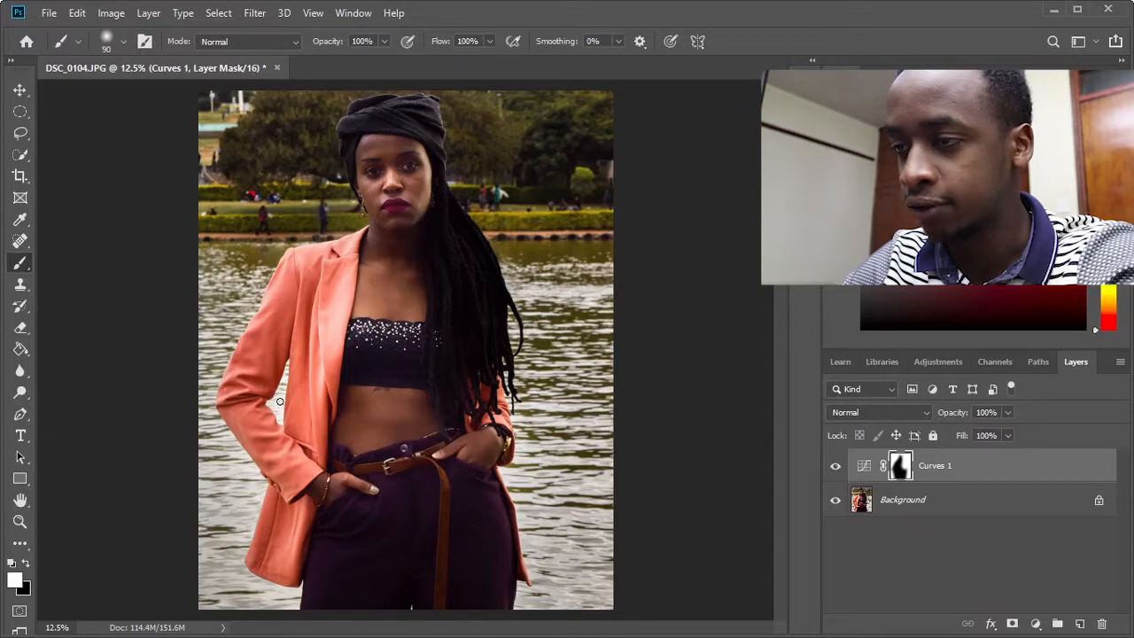
scroll(282, 398, "up", 3)
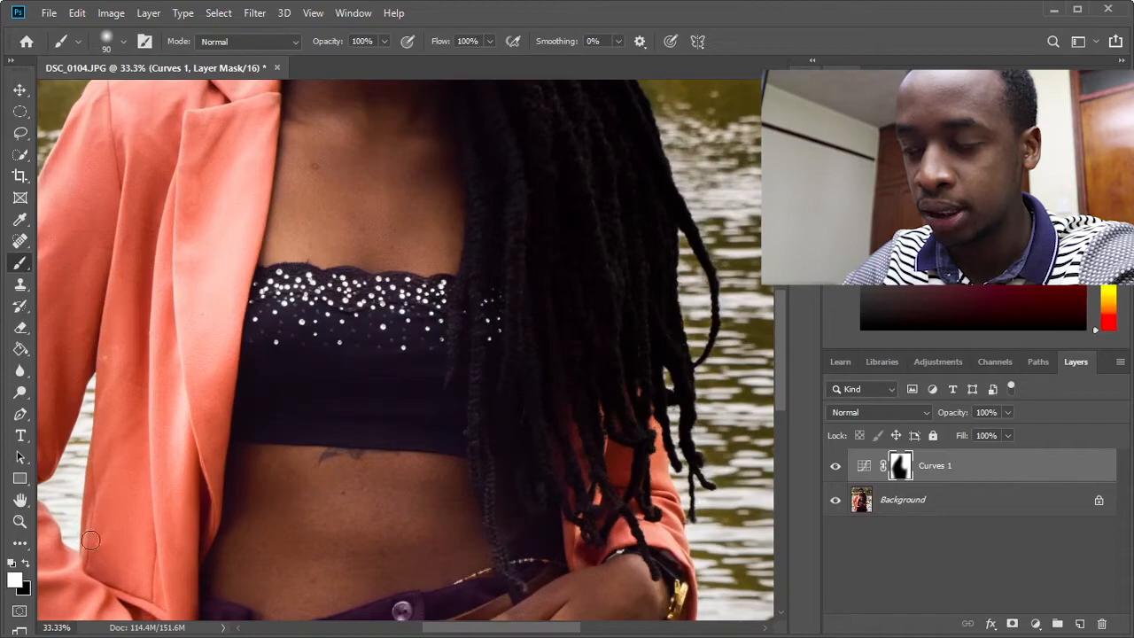
left_click_drag(437, 630, 413, 630)
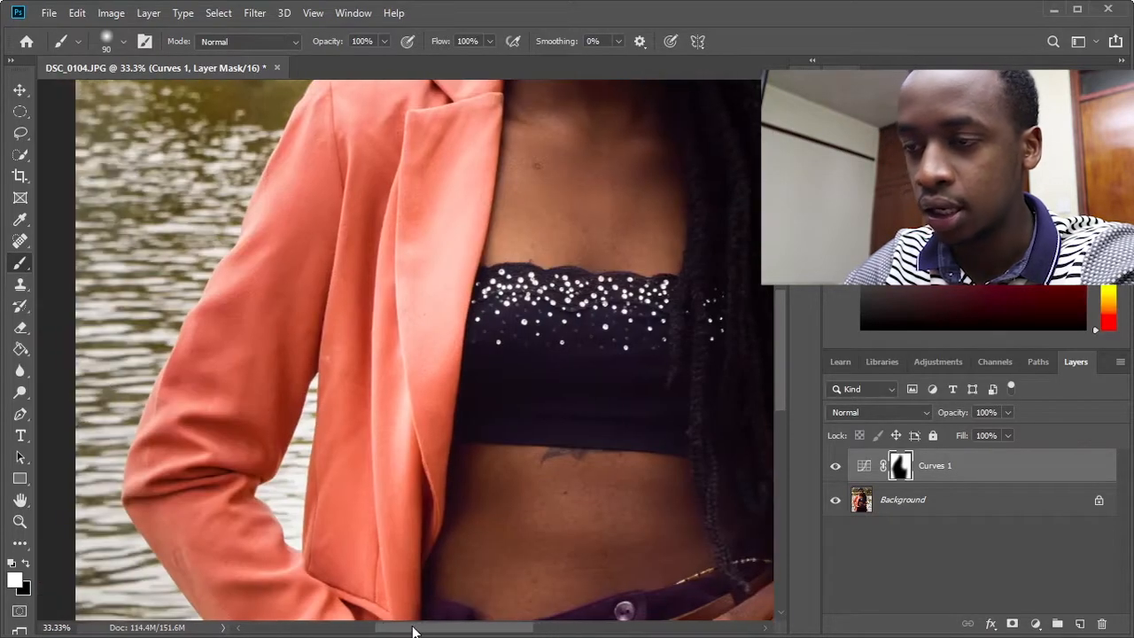
scroll(300, 483, "up", 1)
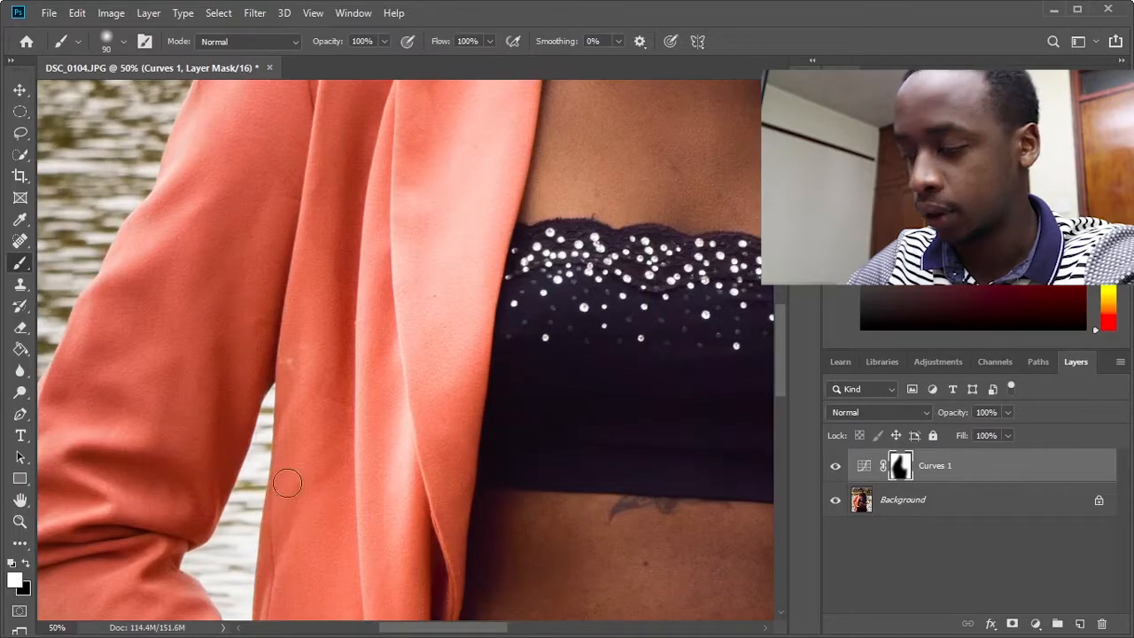
left_click_drag(782, 372, 785, 396)
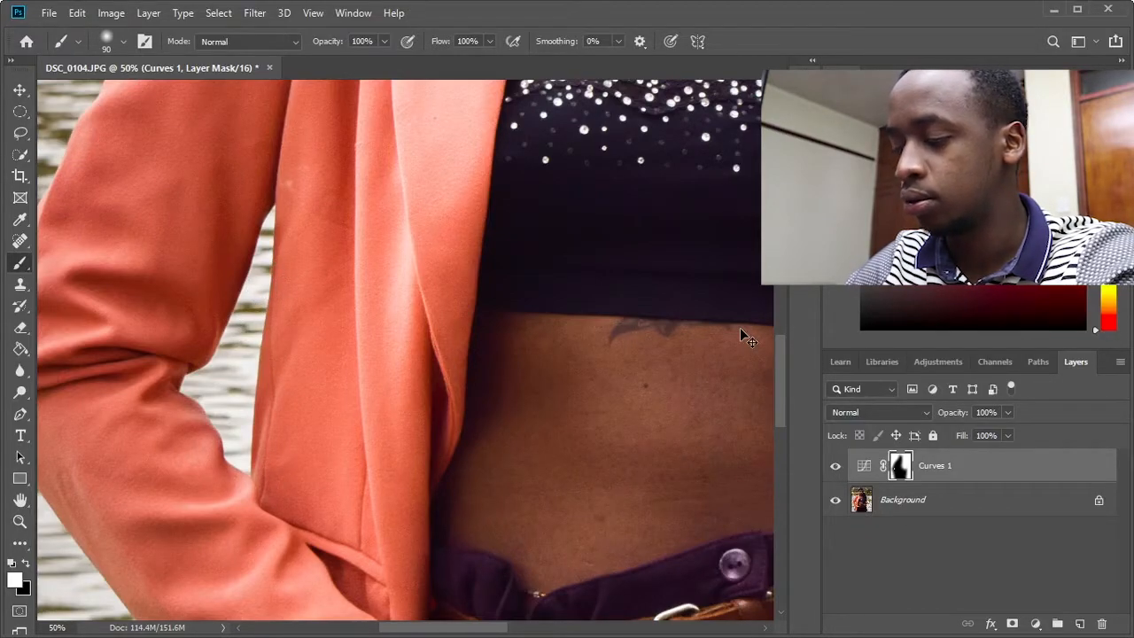
scroll(741, 330, "down", 4)
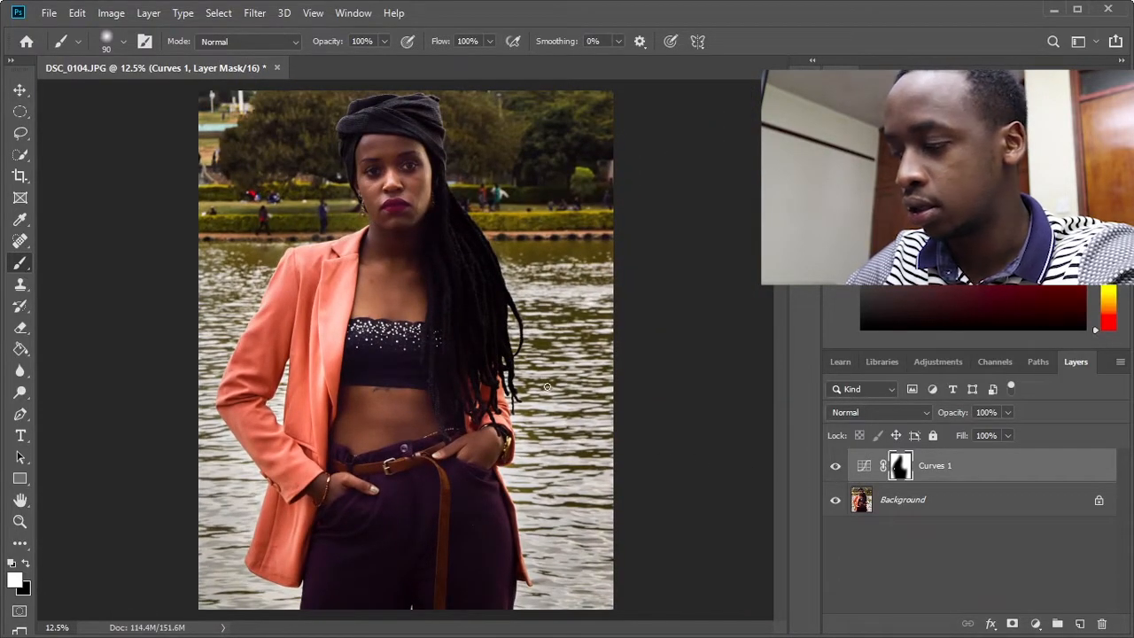
Enlarge the brush to 900 and paint white on the Curves mask over the water beside the jacket's lower edge.
key("bracketright")
key("bracketright")
key("bracketright")
key("bracketright")
key("bracketright")
key("bracketright")
key("bracketright")
key("bracketright")
key("bracketright")
key("bracketright")
key("bracketright")
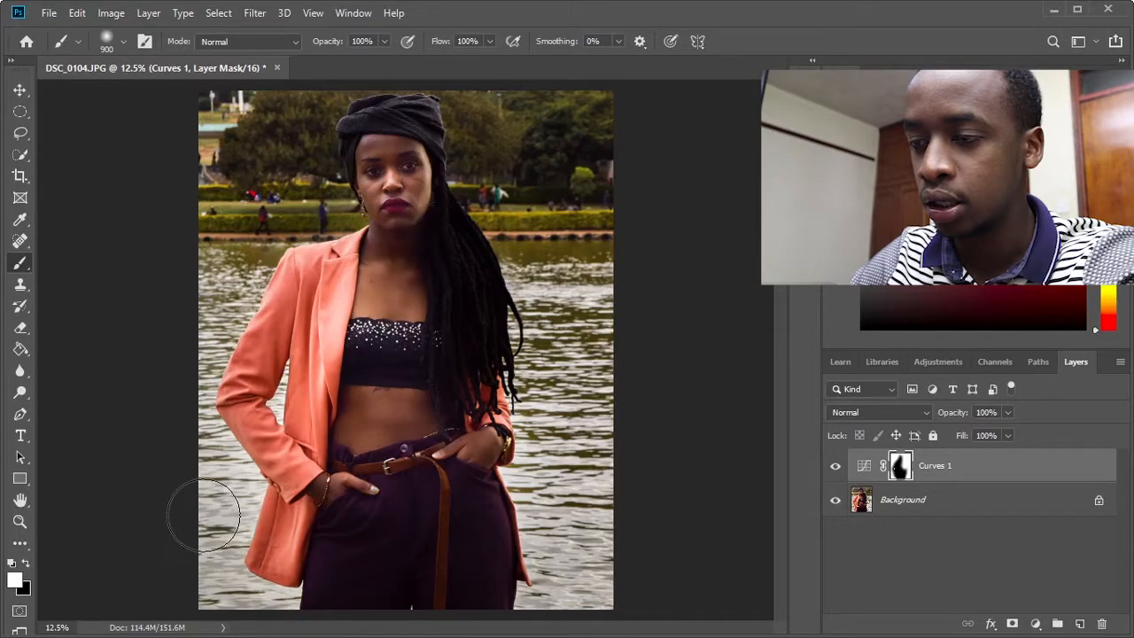
Set black as the foreground colour, reduce the brush size to 300 and clean up the Curves mask over the woman.
key("bracketleft")
key("bracketleft")
key("bracketleft")
key("bracketleft")
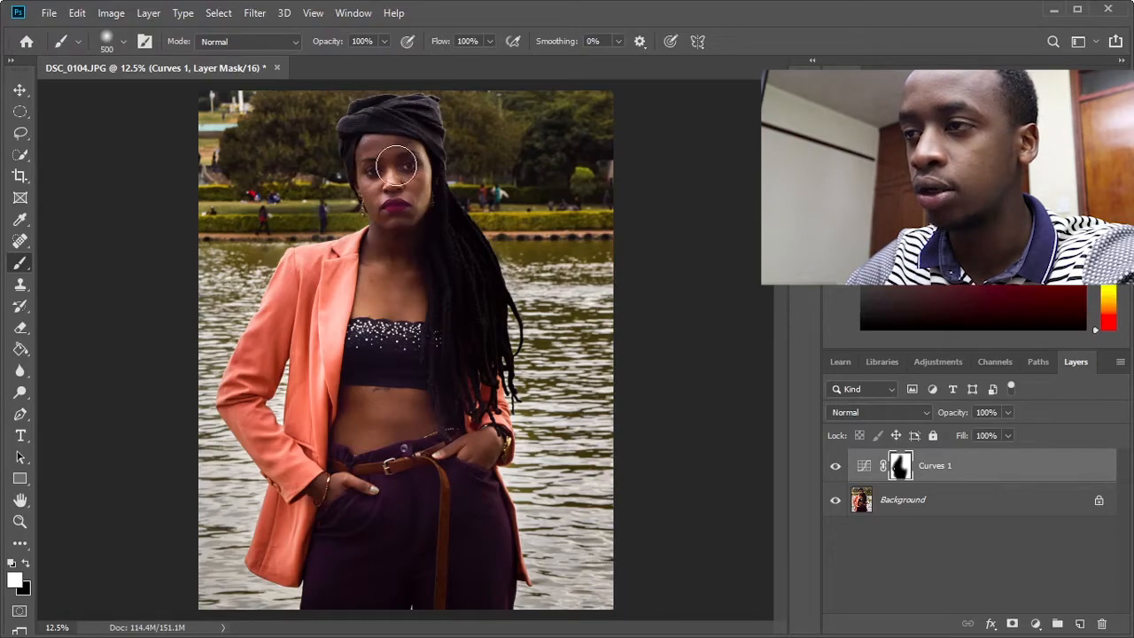
left_click(27, 568)
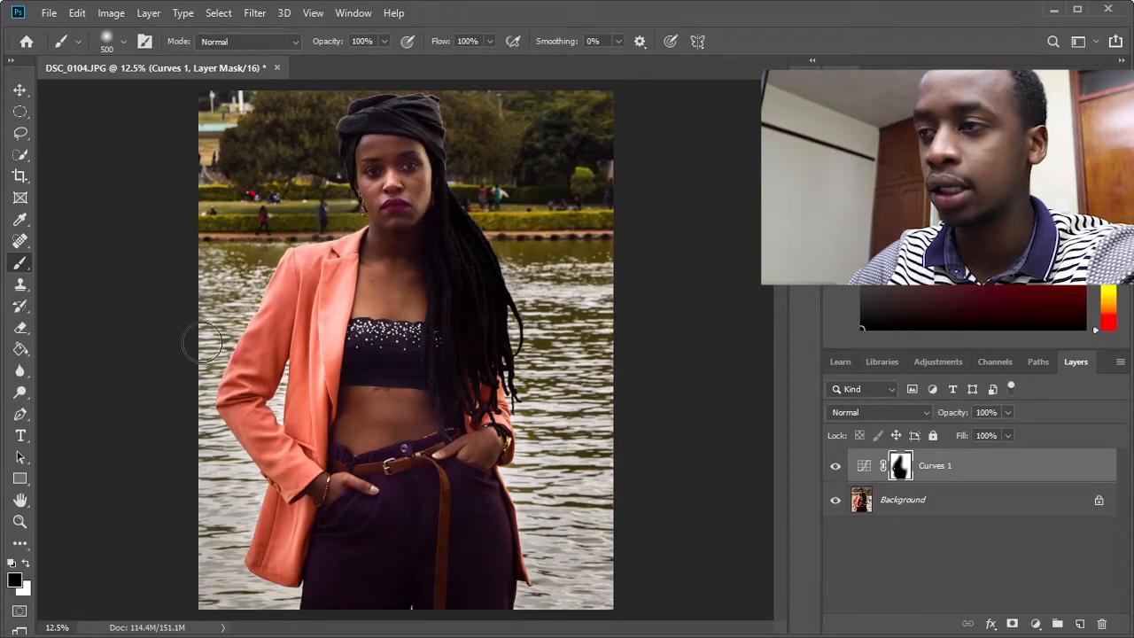
key("bracketleft")
key("bracketleft")
key("bracketleft")
key("bracketleft")
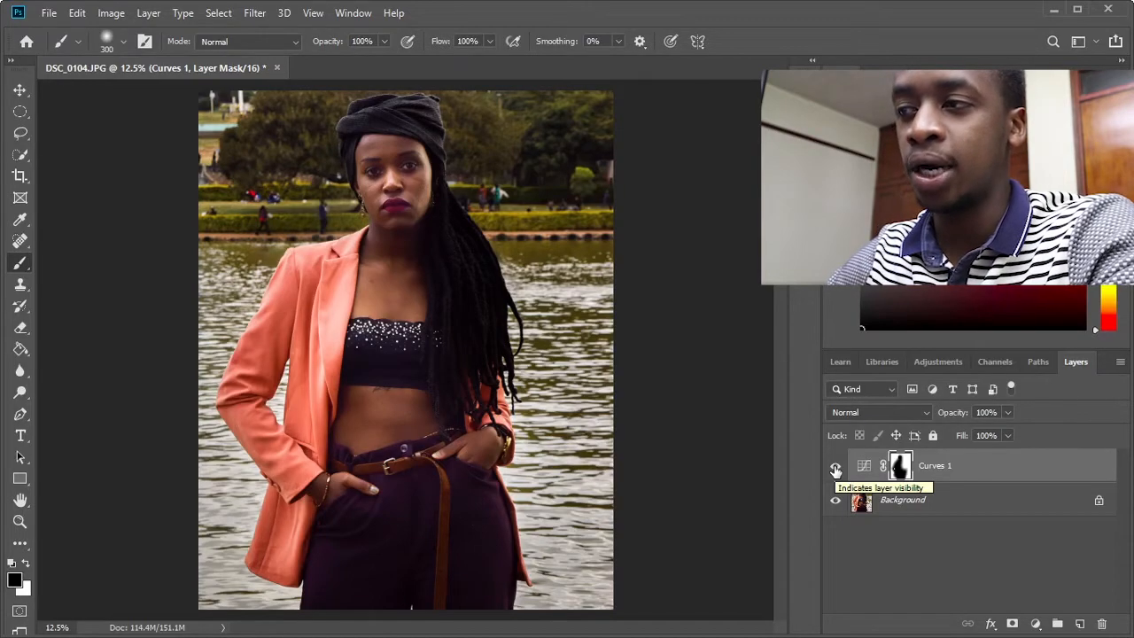
Compare the portrait with and without the Curves 1 adjustment.
left_click(834, 468)
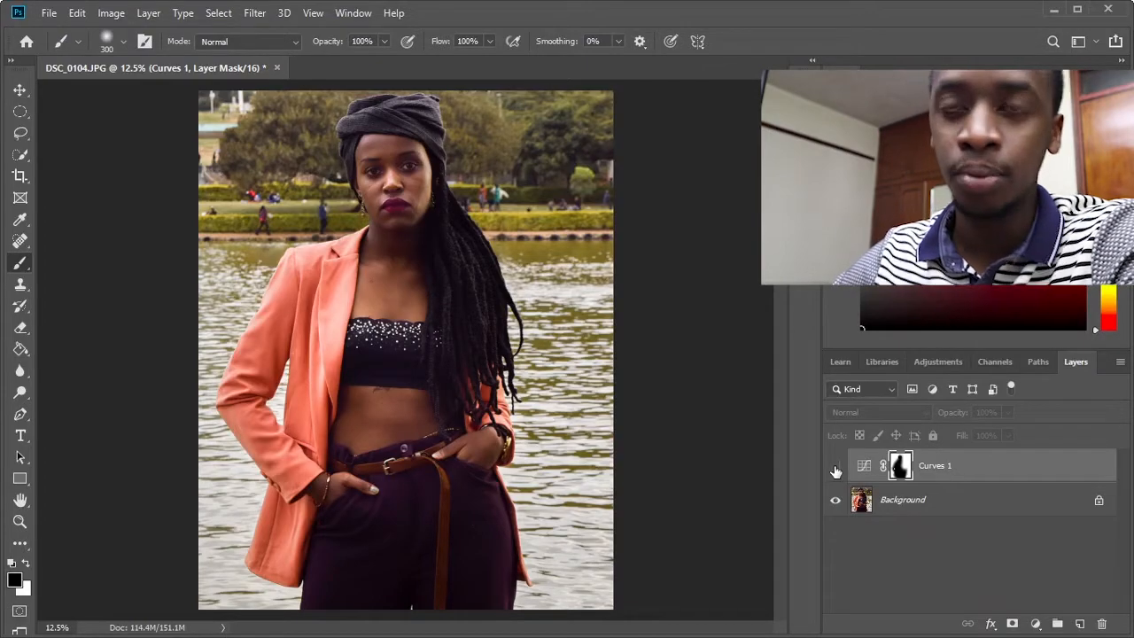
left_click(835, 469)
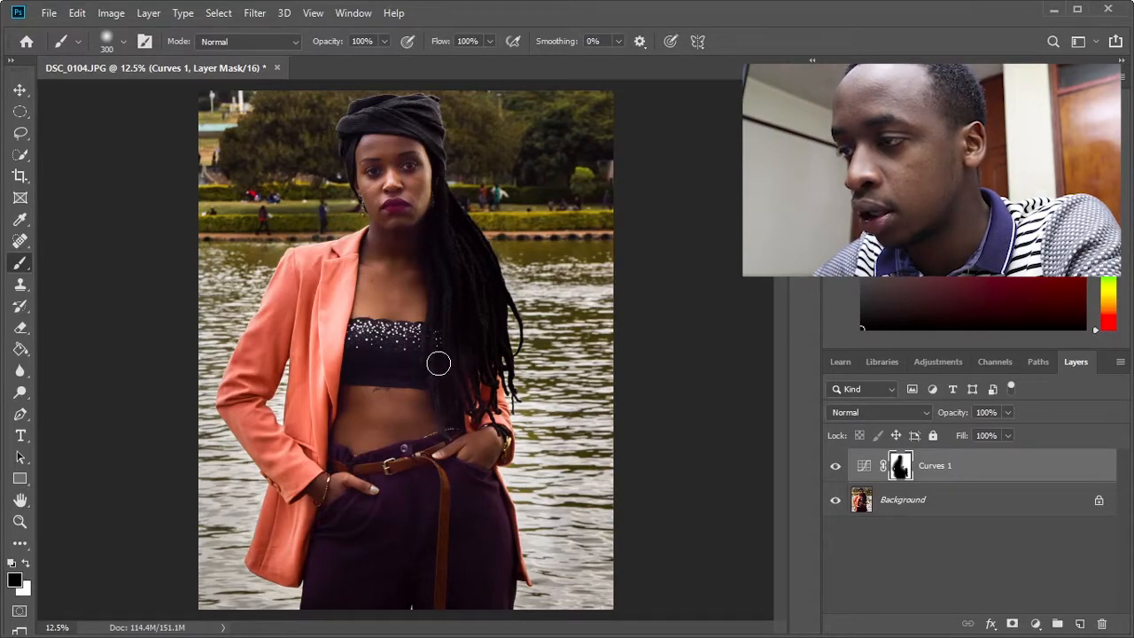
Refine the Curves mask around the woman's edges, alternating white over the water and black over her body.
left_click(28, 566)
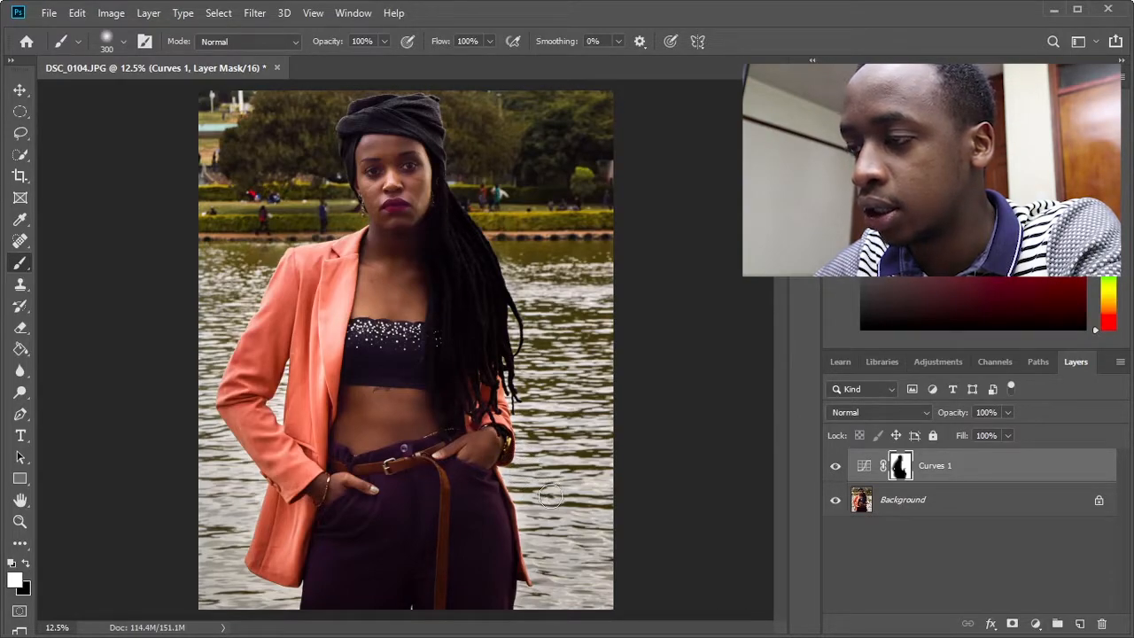
left_click(26, 564)
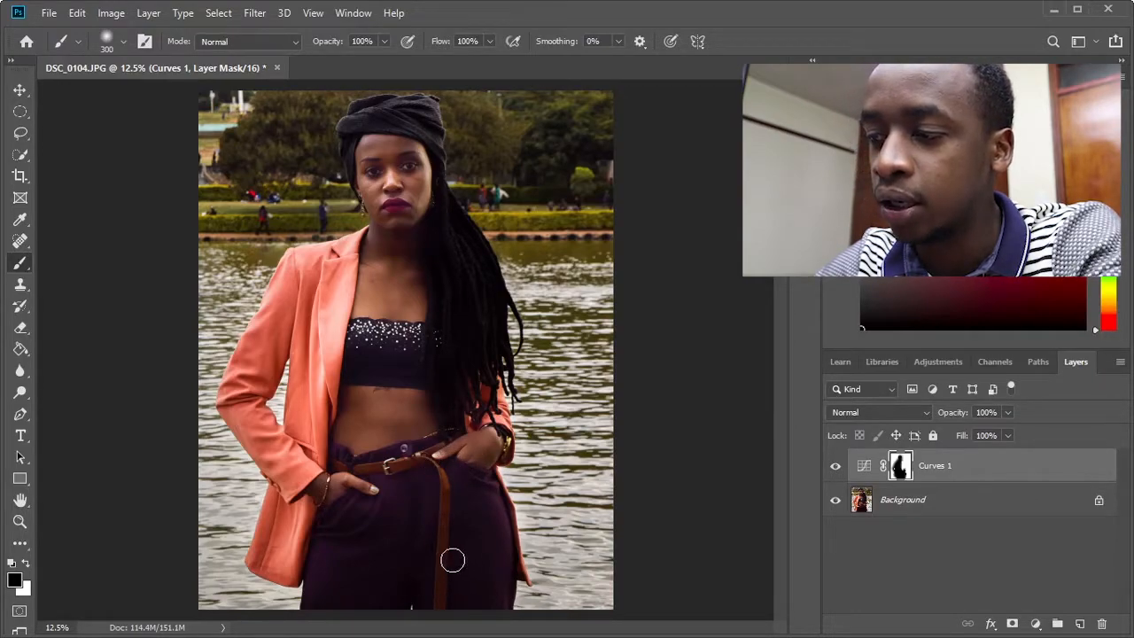
left_click(25, 564)
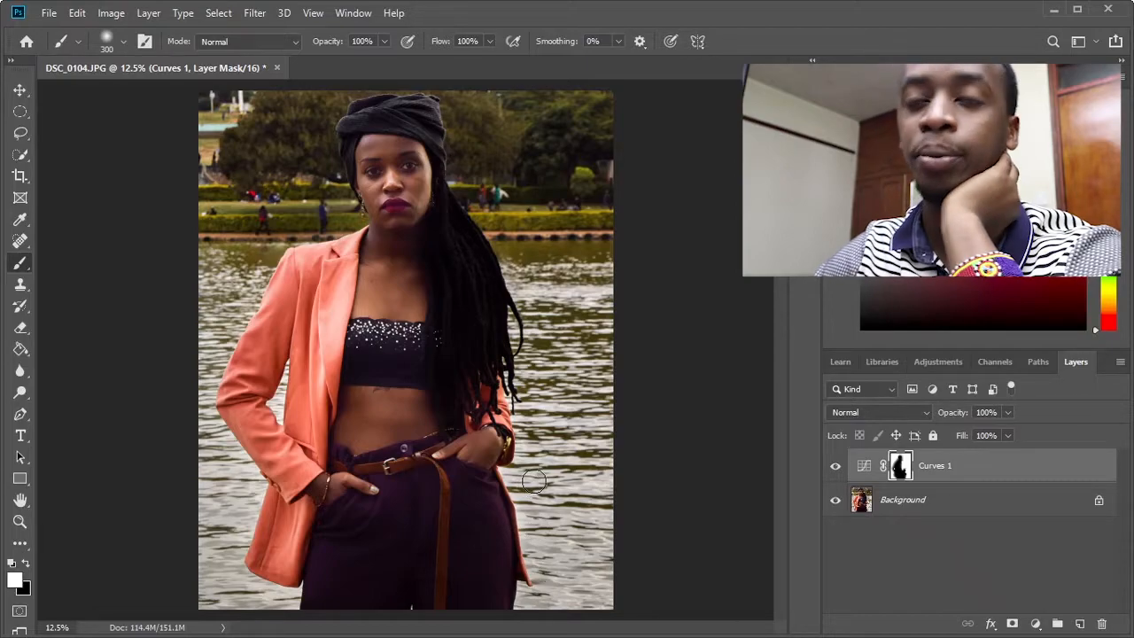
Stamp all visible layers into a new merged layer above Curves 1.
left_click(942, 551)
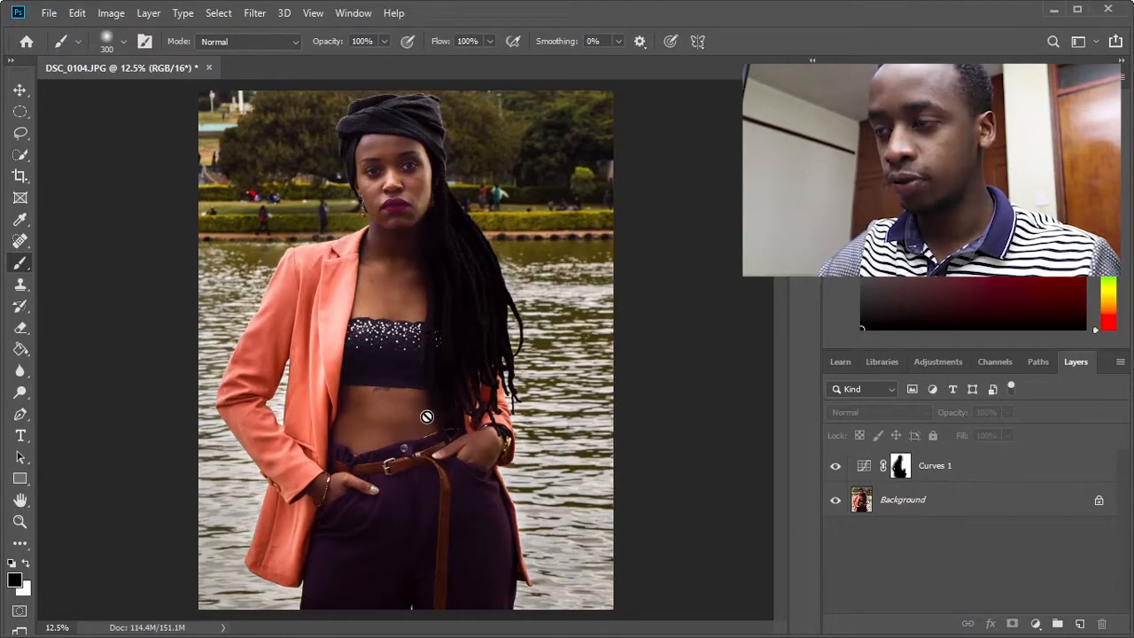
scroll(426, 417, "up", 2)
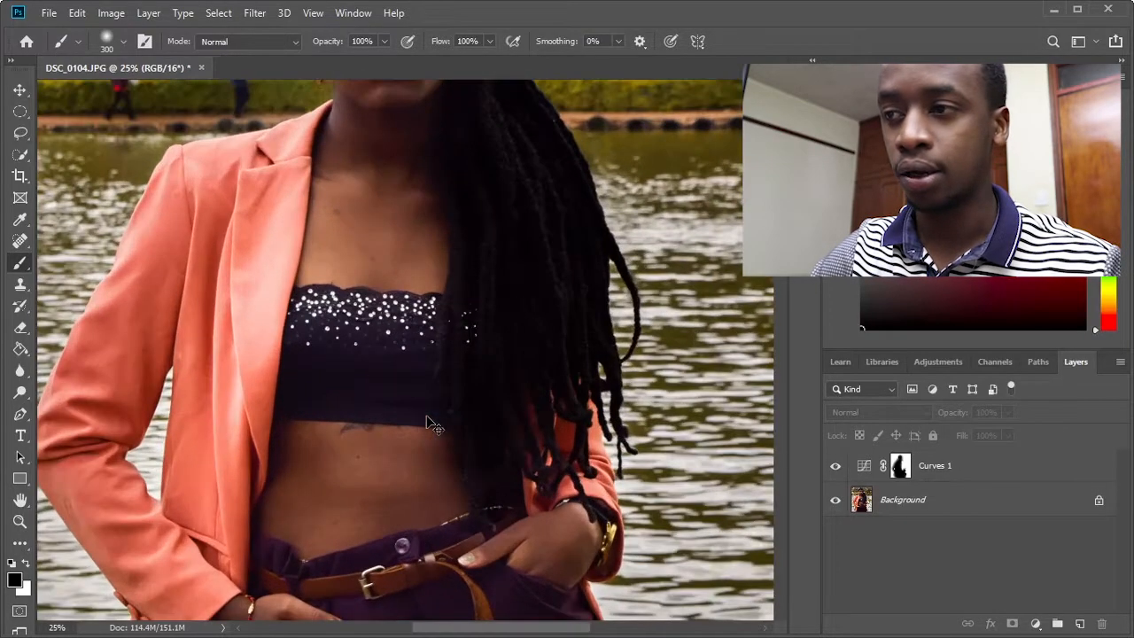
scroll(430, 422, "up", 2)
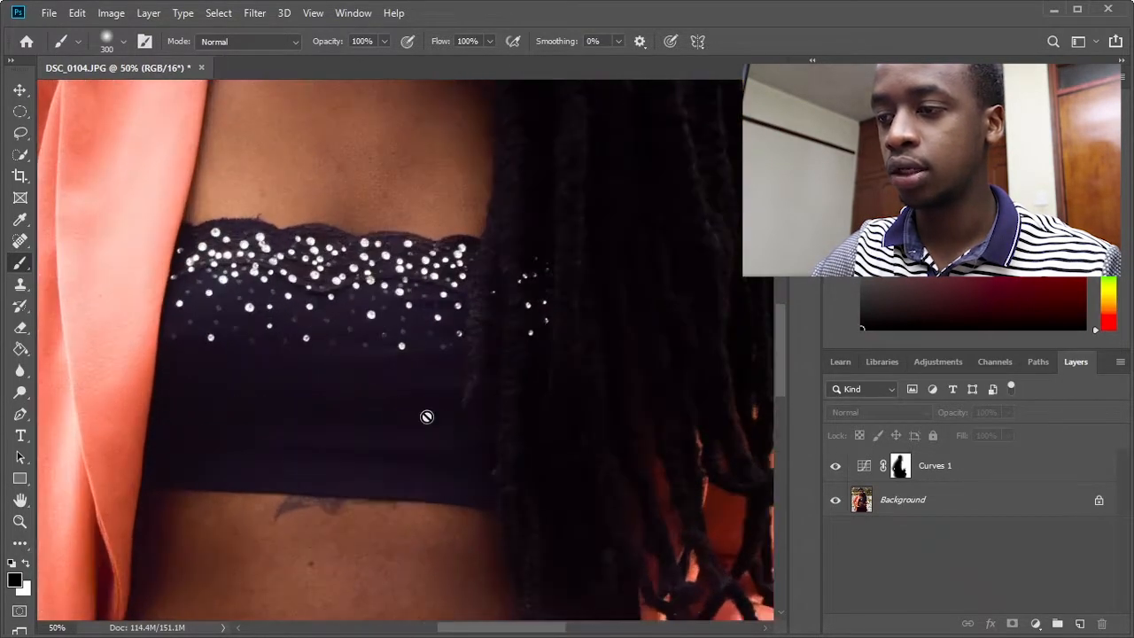
scroll(426, 416, "up", 8)
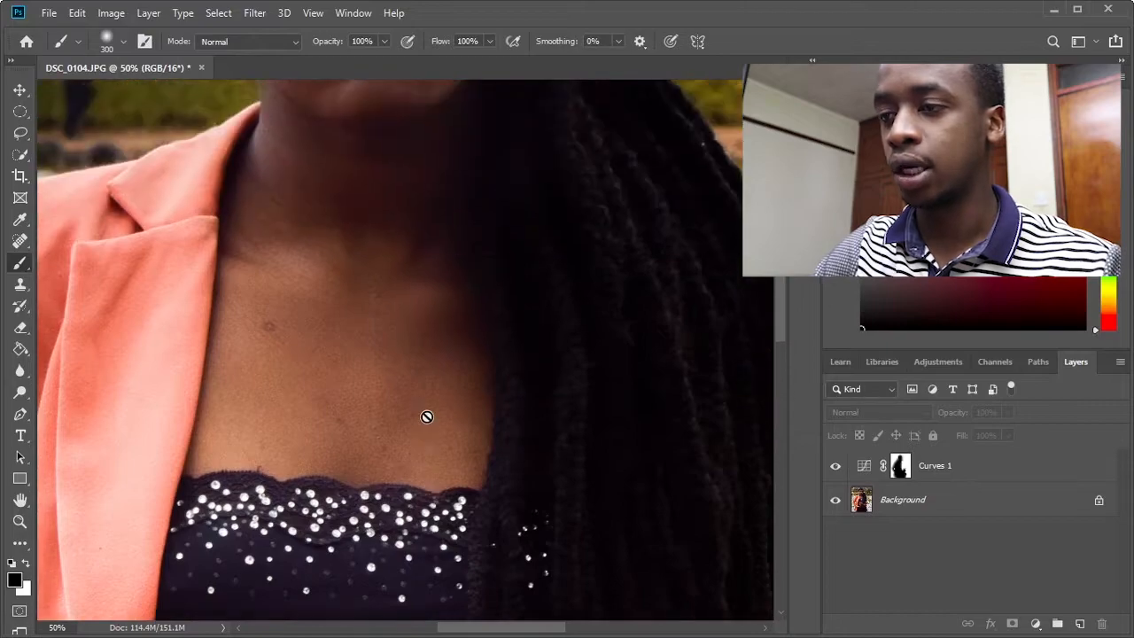
scroll(427, 417, "up", 6)
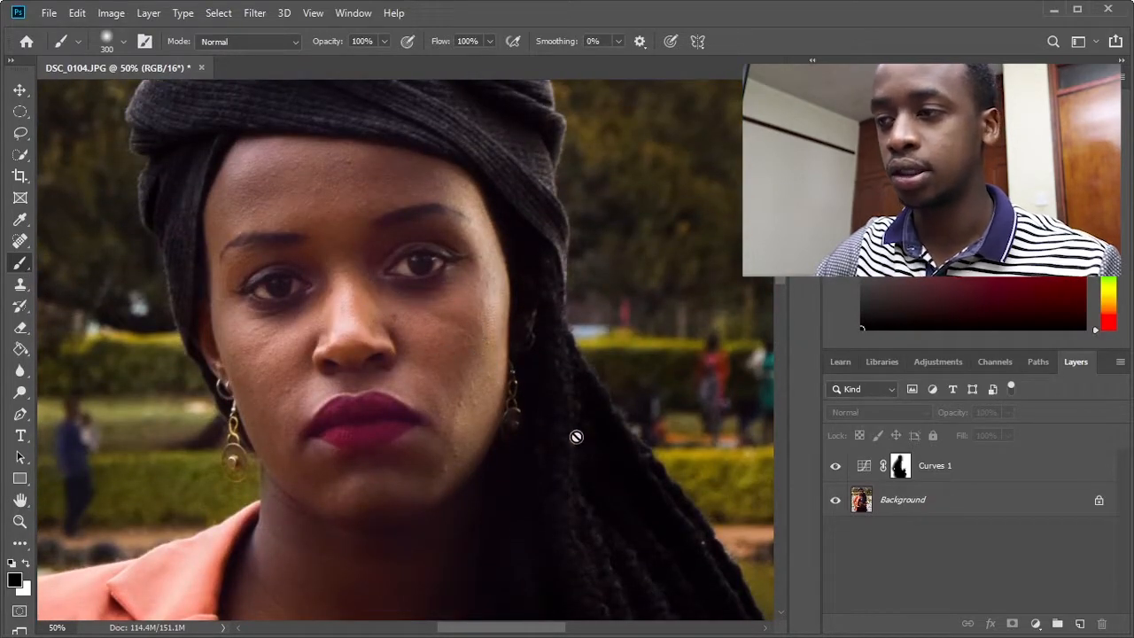
left_click(20, 90)
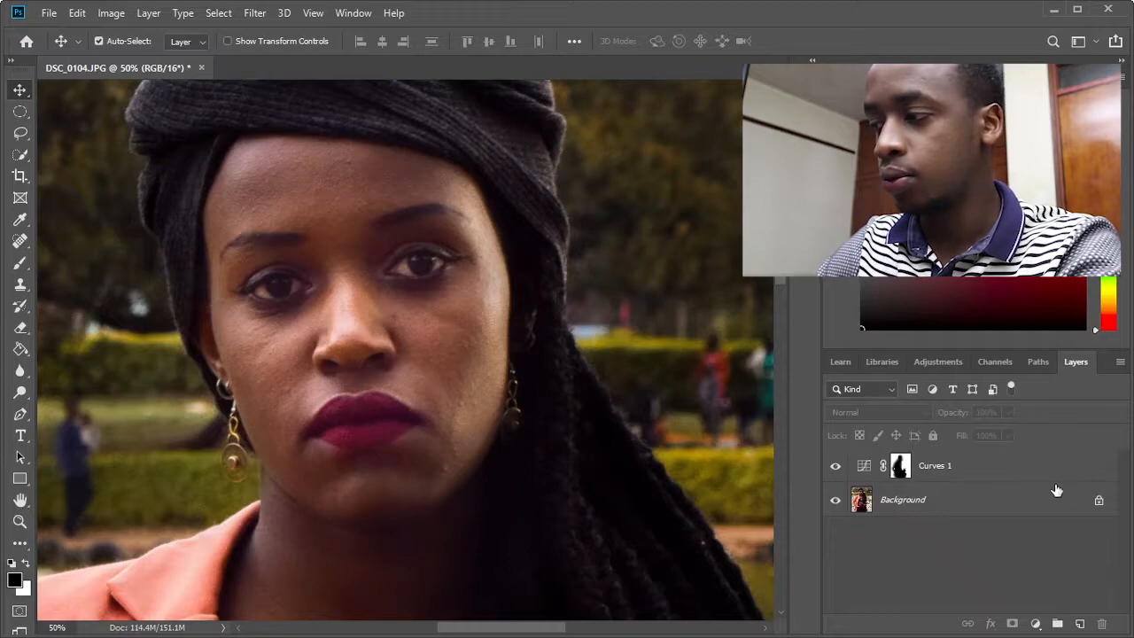
left_click(975, 509)
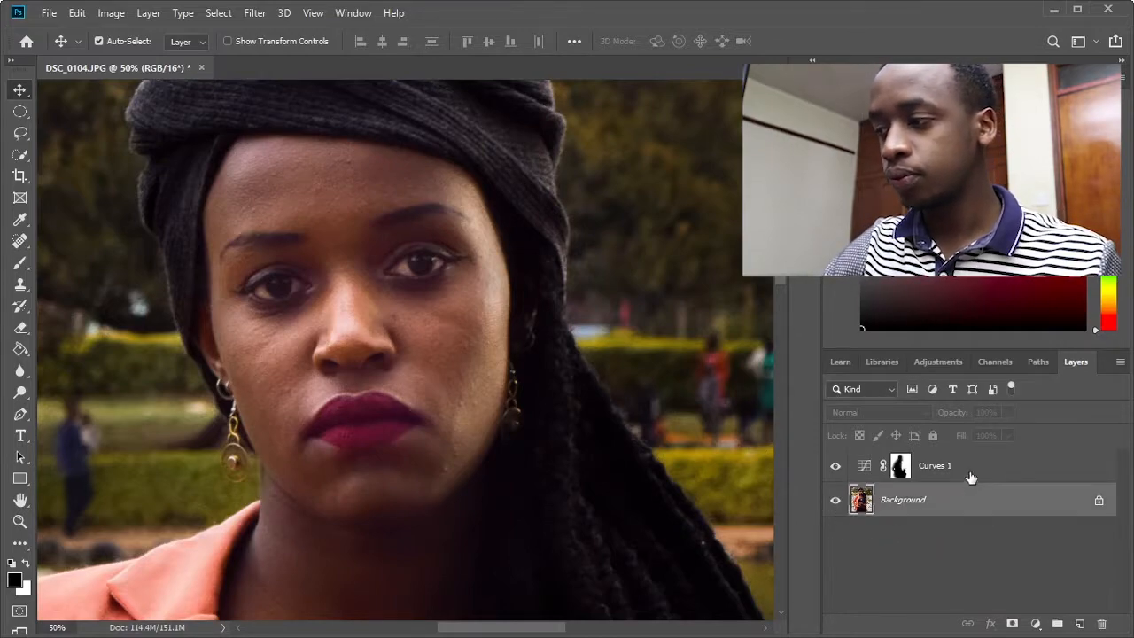
left_click(971, 472)
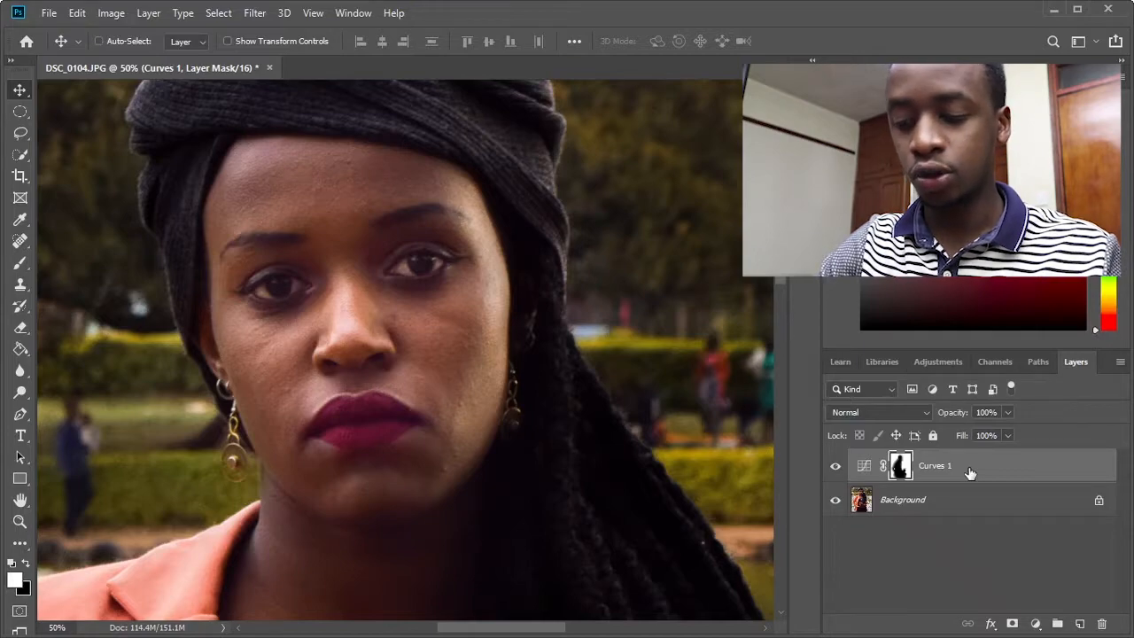
key("ctrl+shift+alt+e")
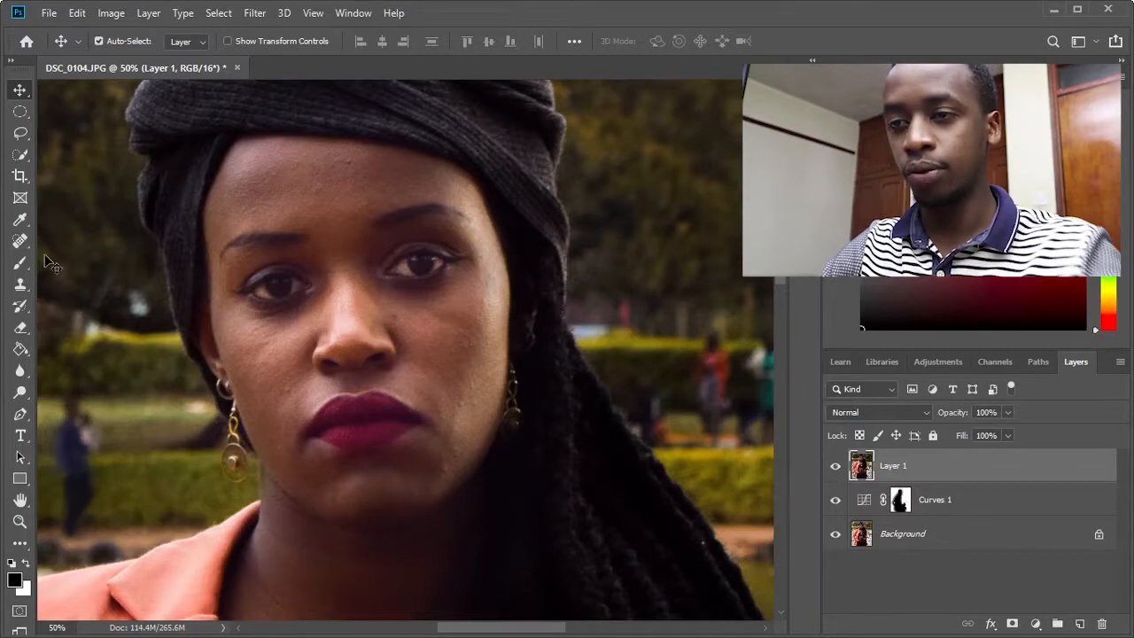
Choose the Spot Healing Brush, reduce its size to 10 and heal the blemishes on the woman's forehead and face on the merged layer.
left_click(19, 242)
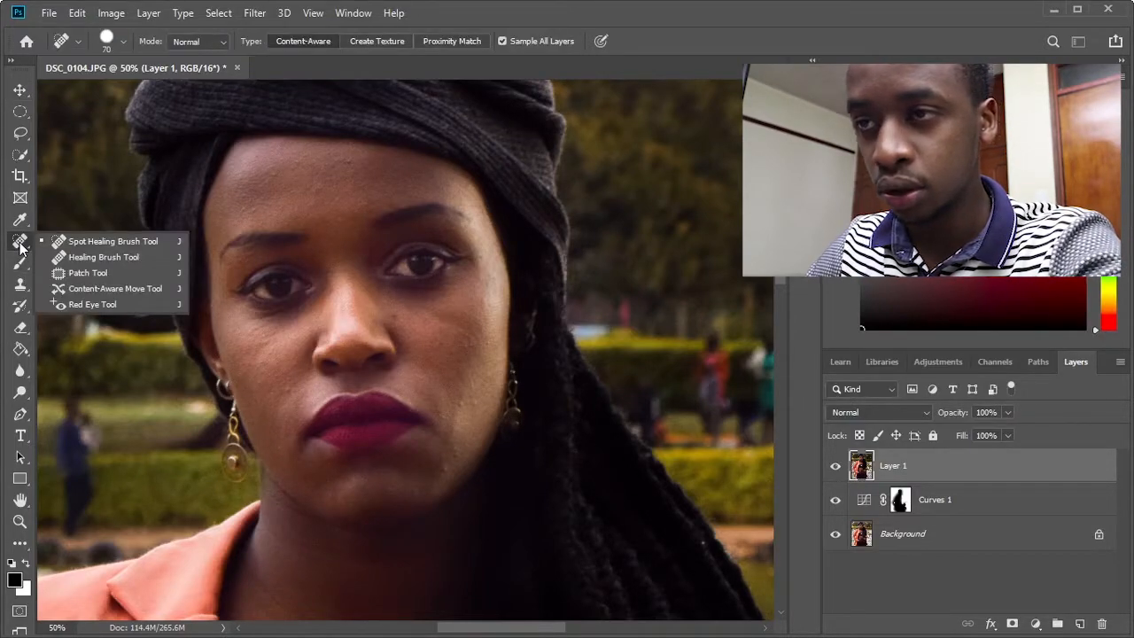
left_click(89, 243)
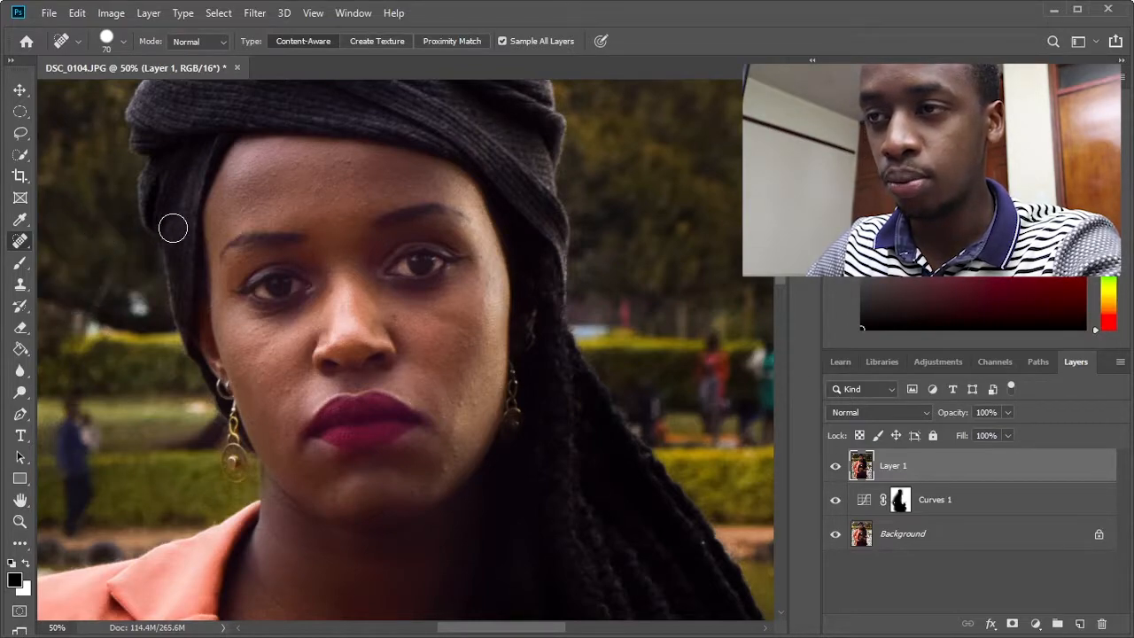
key("bracketleft")
key("bracketleft")
key("bracketleft")
key("bracketleft")
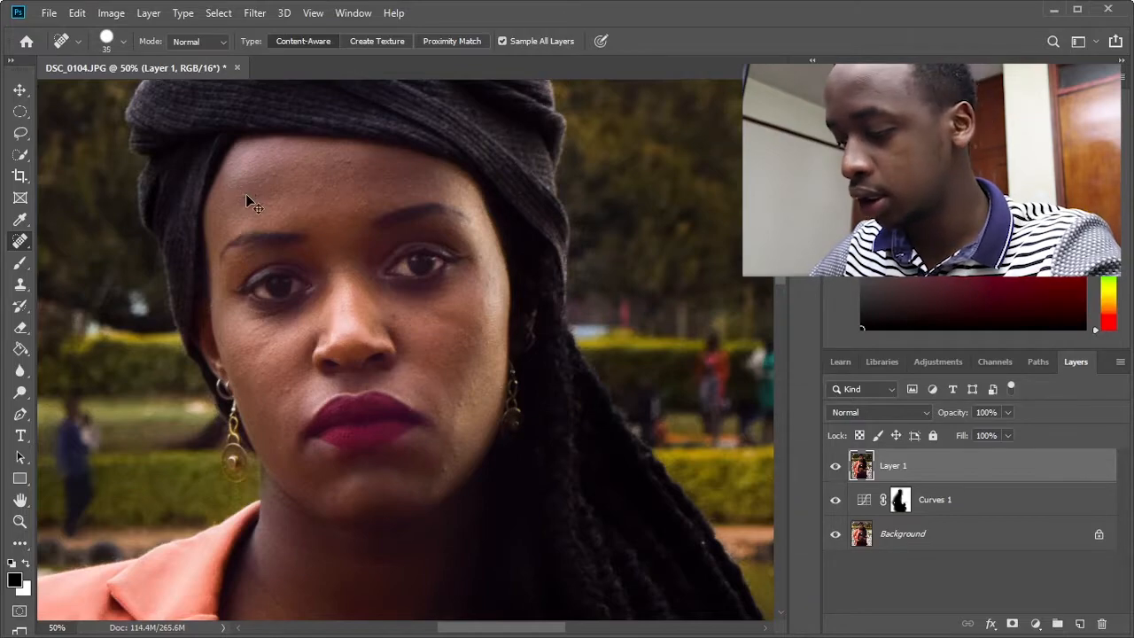
key("ctrl+plus")
key("ctrl+plus")
scroll(357, 268, "up", 3)
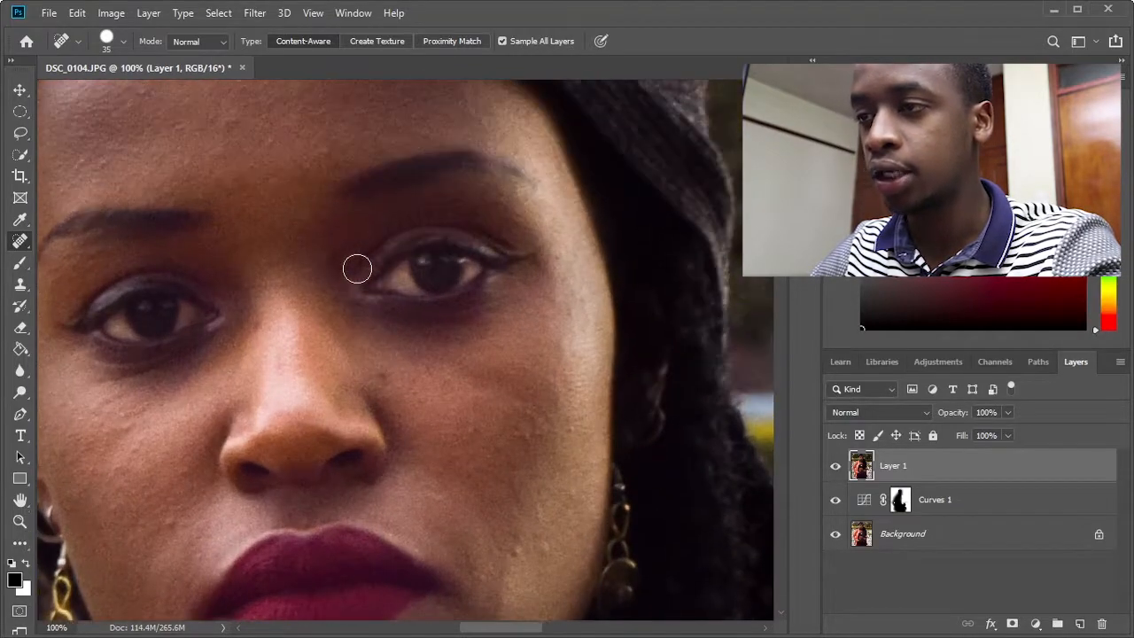
scroll(357, 268, "up", 3)
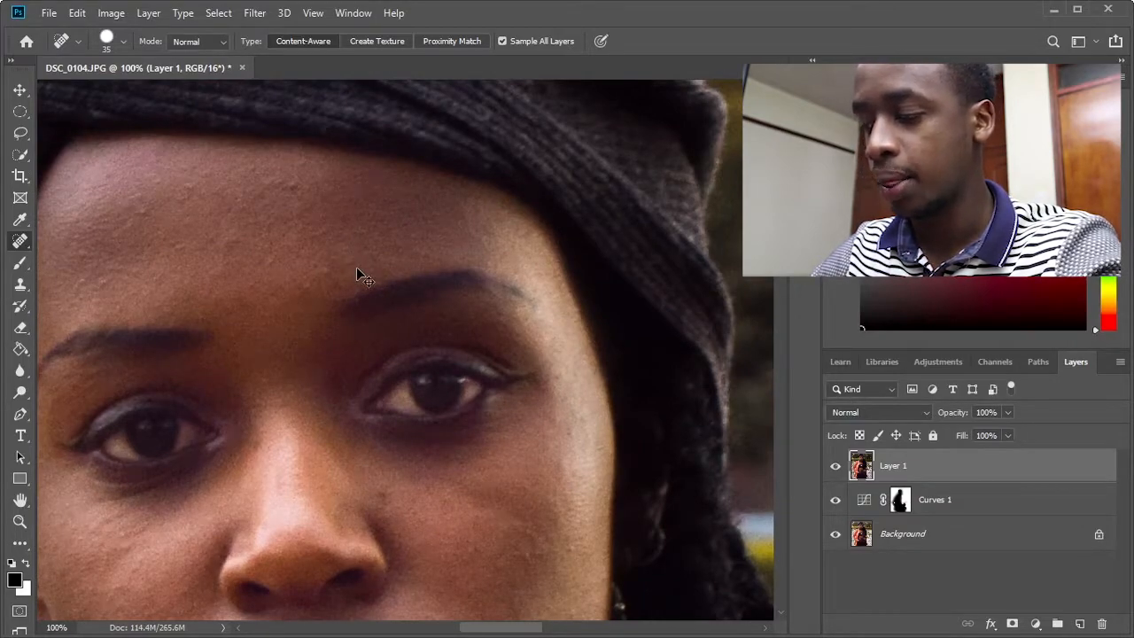
key("bracketleft")
key("bracketleft")
key("bracketleft")
key("bracketleft")
key("bracketleft")
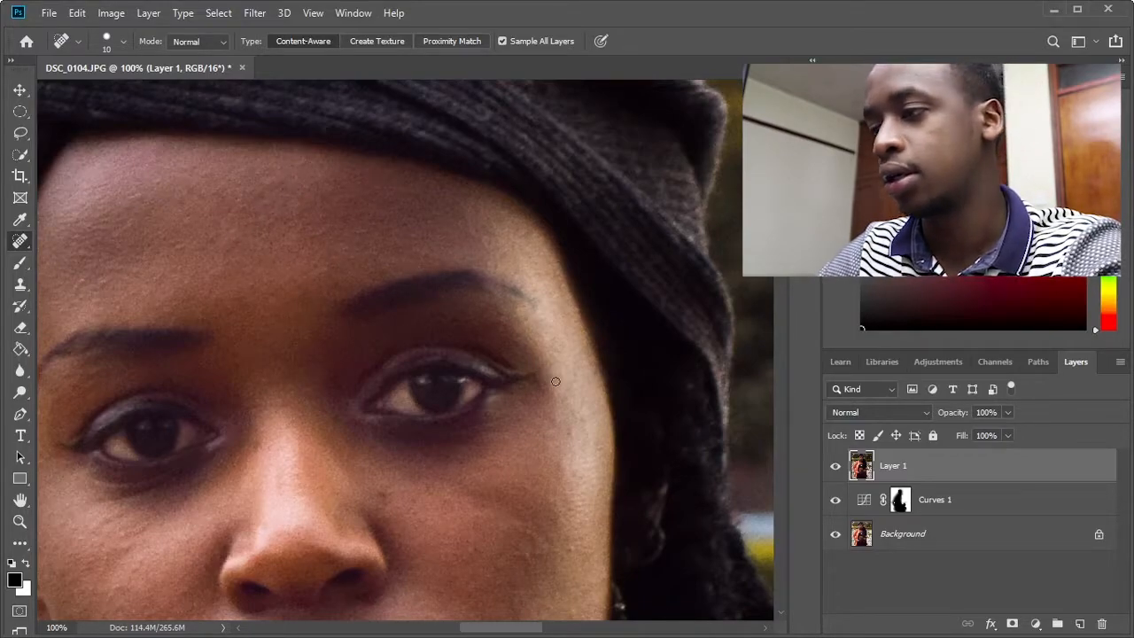
scroll(478, 390, "down", 5)
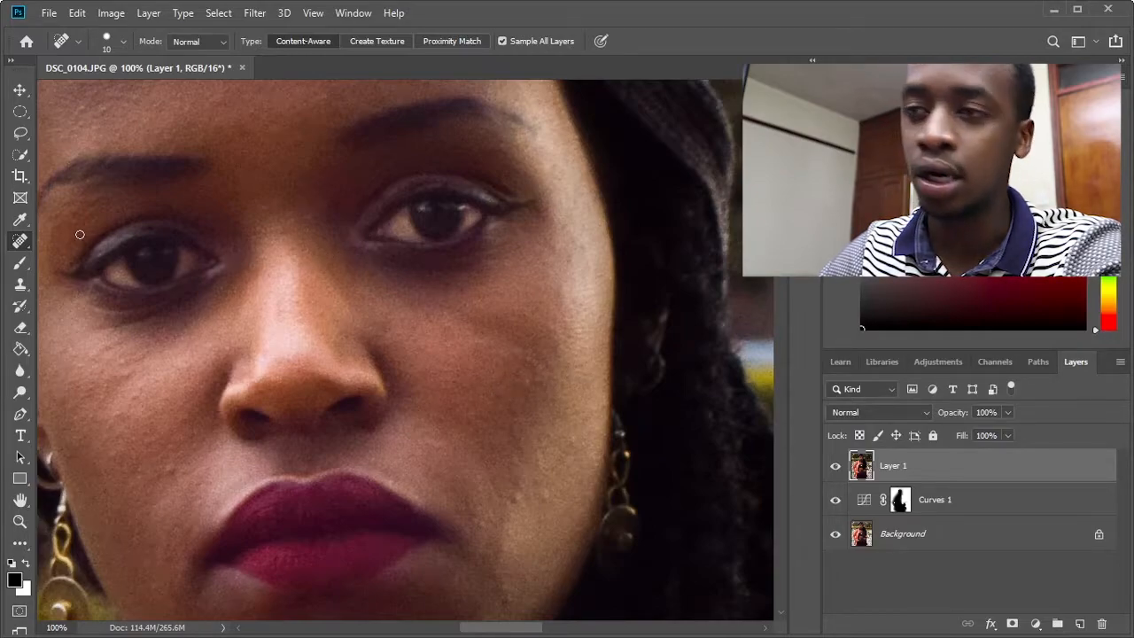
right_click(20, 241)
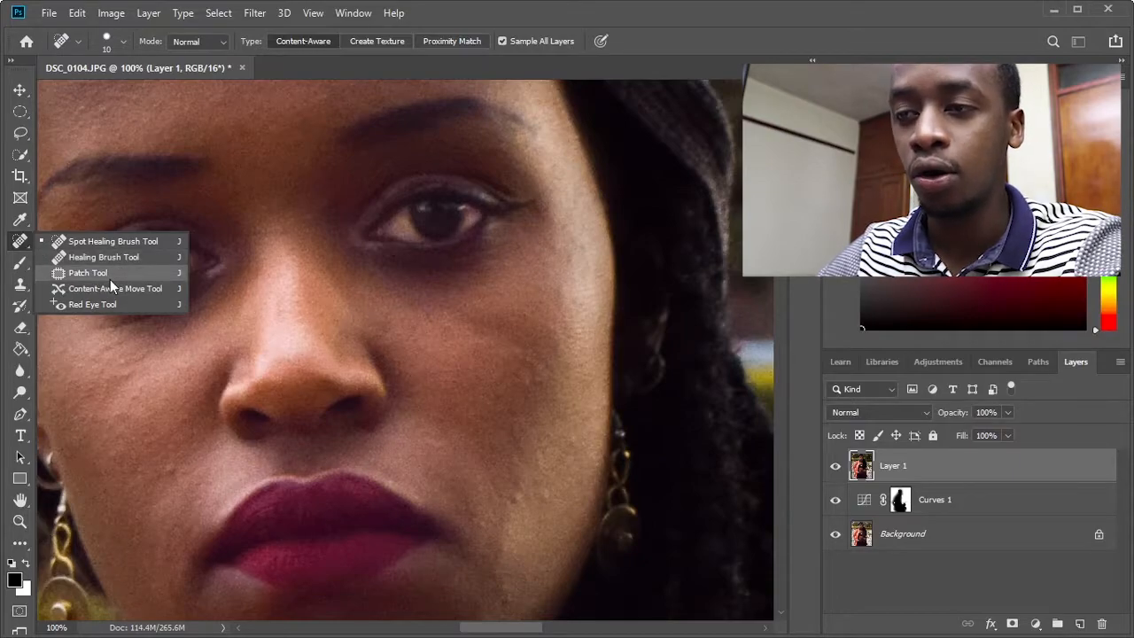
right_click(20, 133)
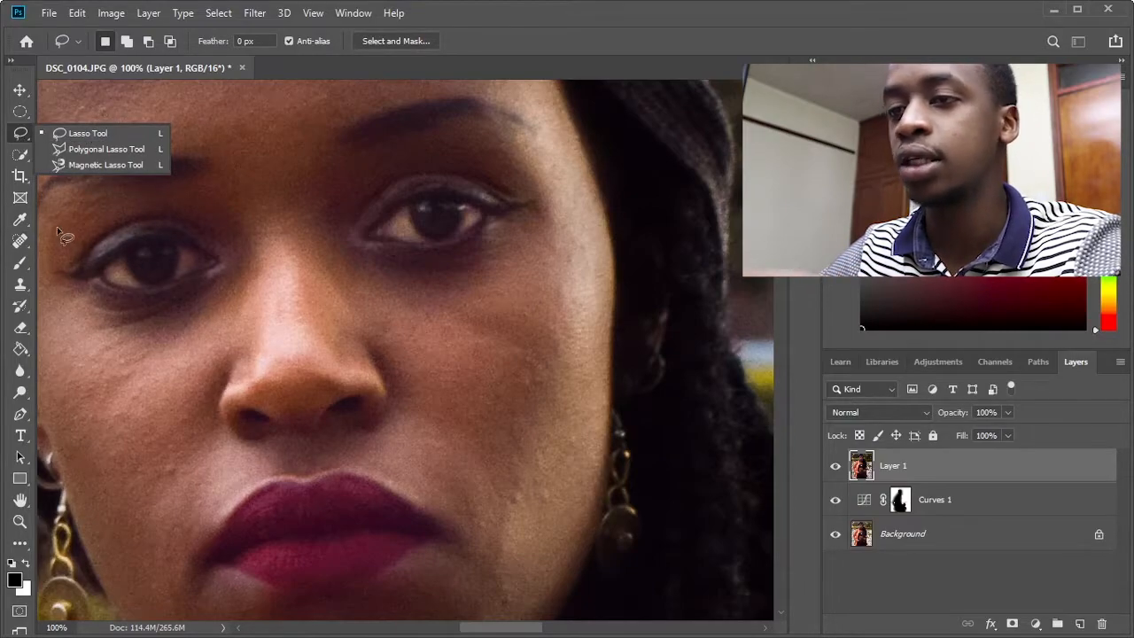
left_click(20, 241)
right_click(20, 241)
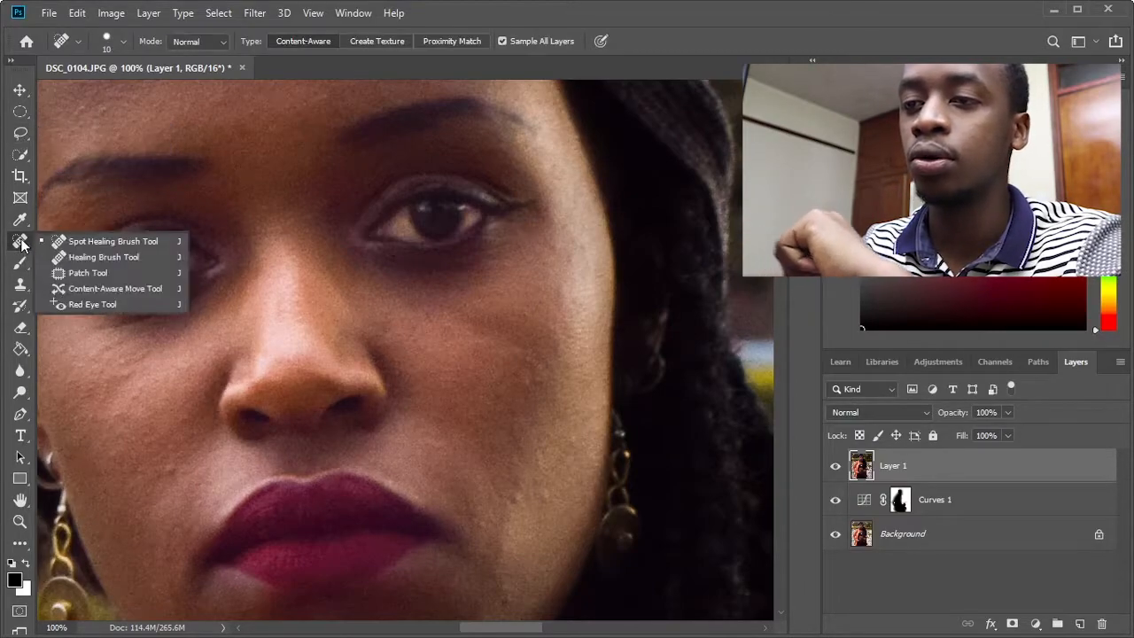
left_click(74, 242)
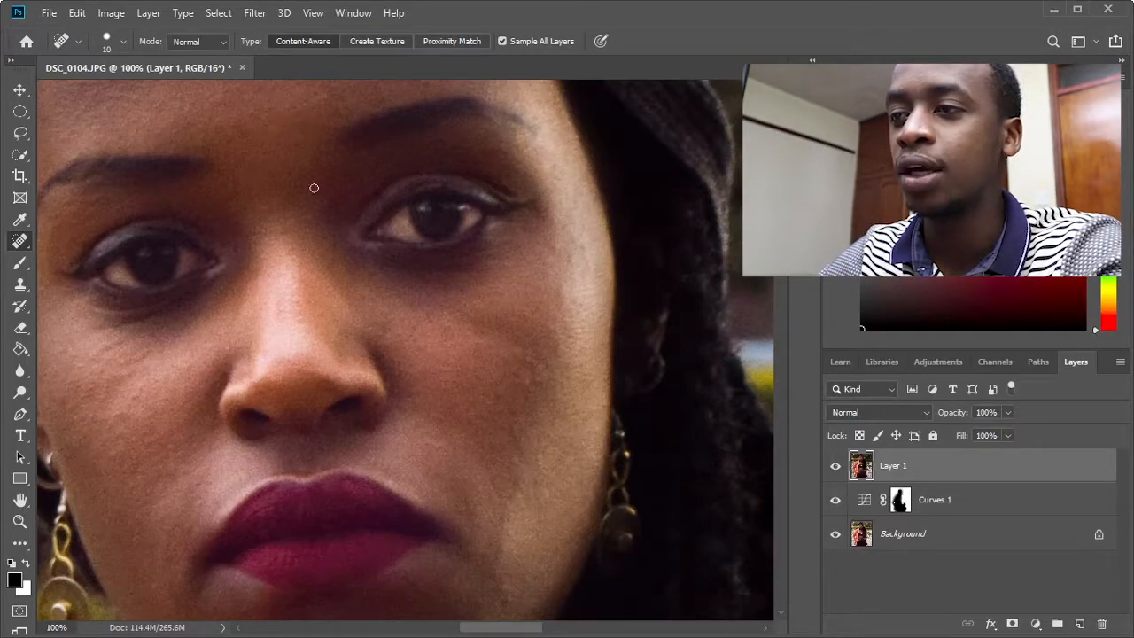
Spot-heal the remaining blemishes on the cheeks, around the mouth and on the forehead, and check the whole portrait.
left_click_drag(491, 629, 471, 628)
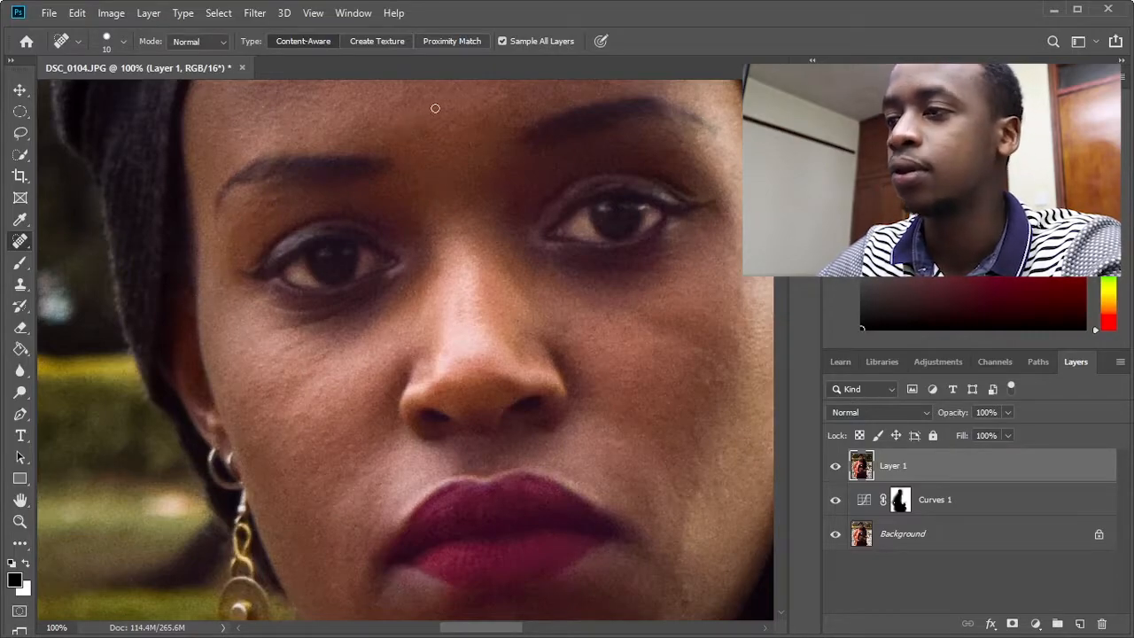
scroll(473, 355, "down", 5)
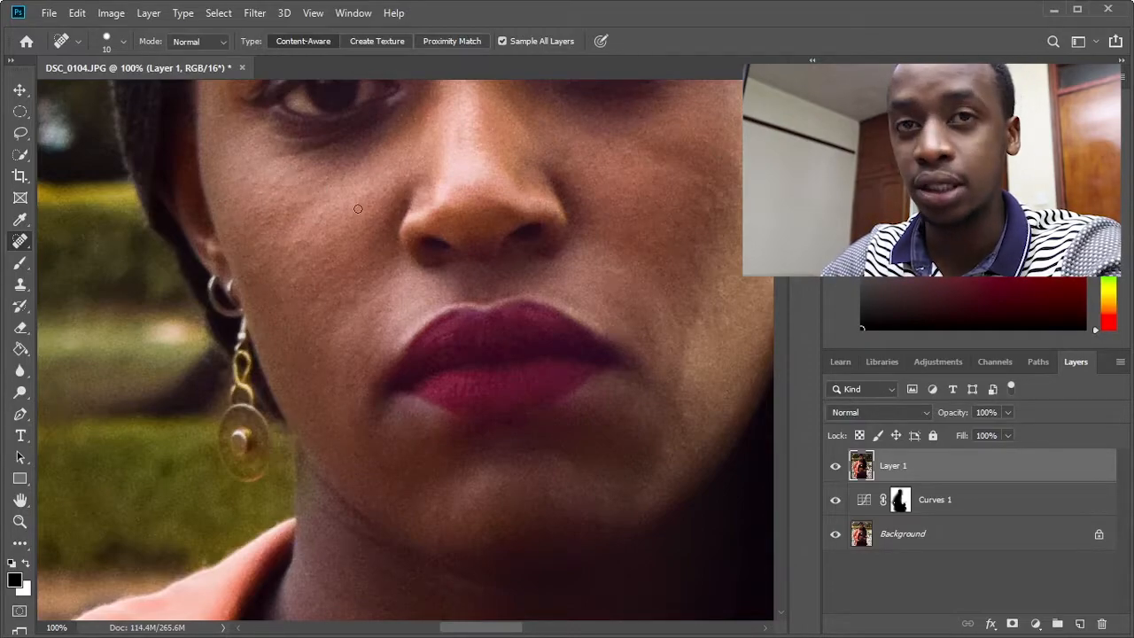
scroll(417, 248, "up", 2)
scroll(423, 256, "up", 5)
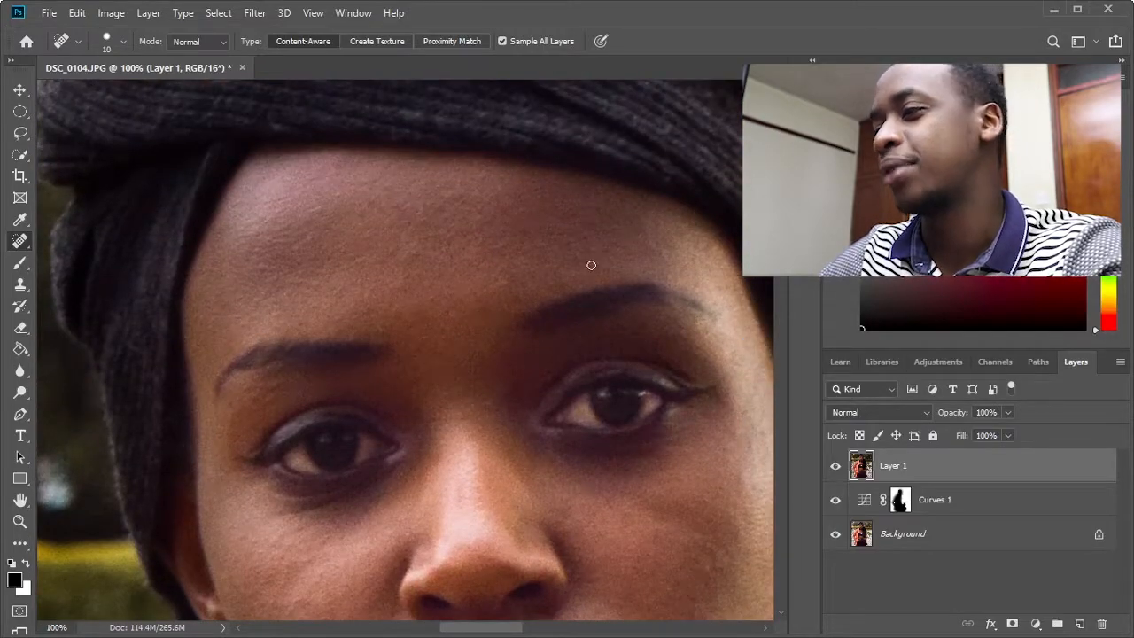
key("ctrl+minus")
key("ctrl+minus")
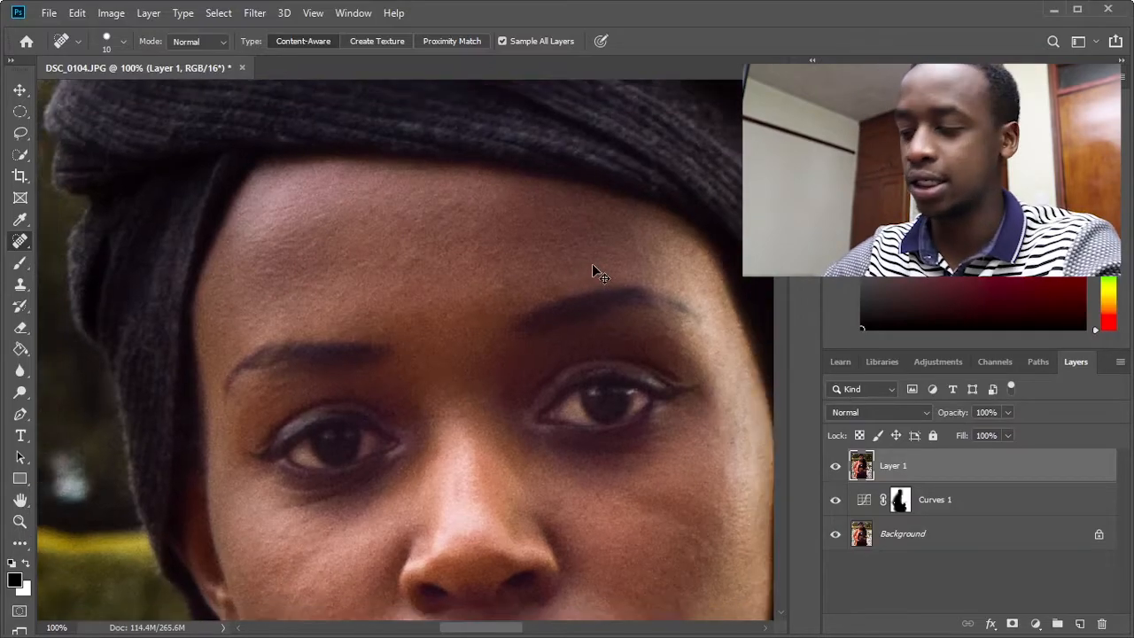
key("ctrl+minus")
key("ctrl+minus")
key("ctrl+minus")
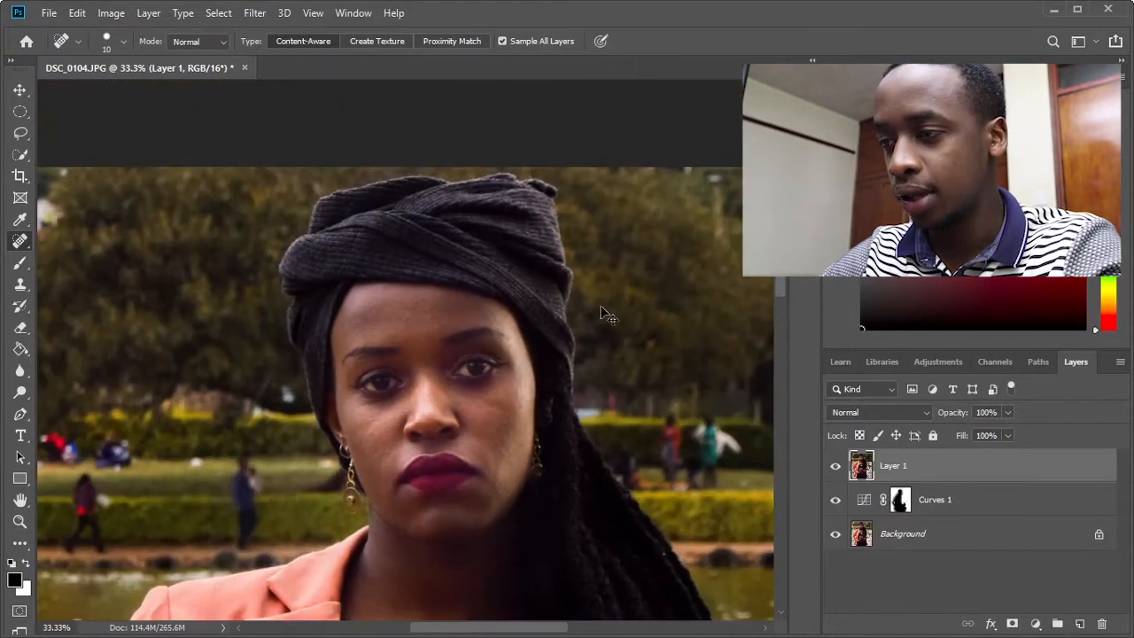
key("ctrl+minus")
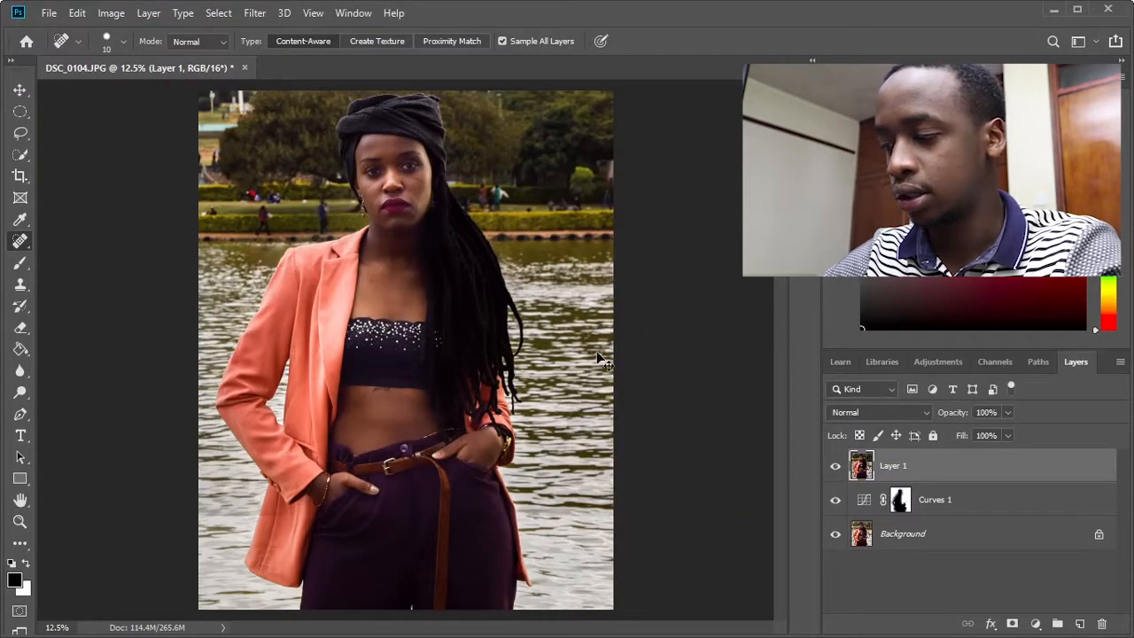
Enlarge the Spot Healing Brush to 30 and heal the blemishes on the woman's chest above the beaded top on Layer 1.
key("ctrl+plus")
key("ctrl+plus")
key("ctrl+plus")
key("ctrl+plus")
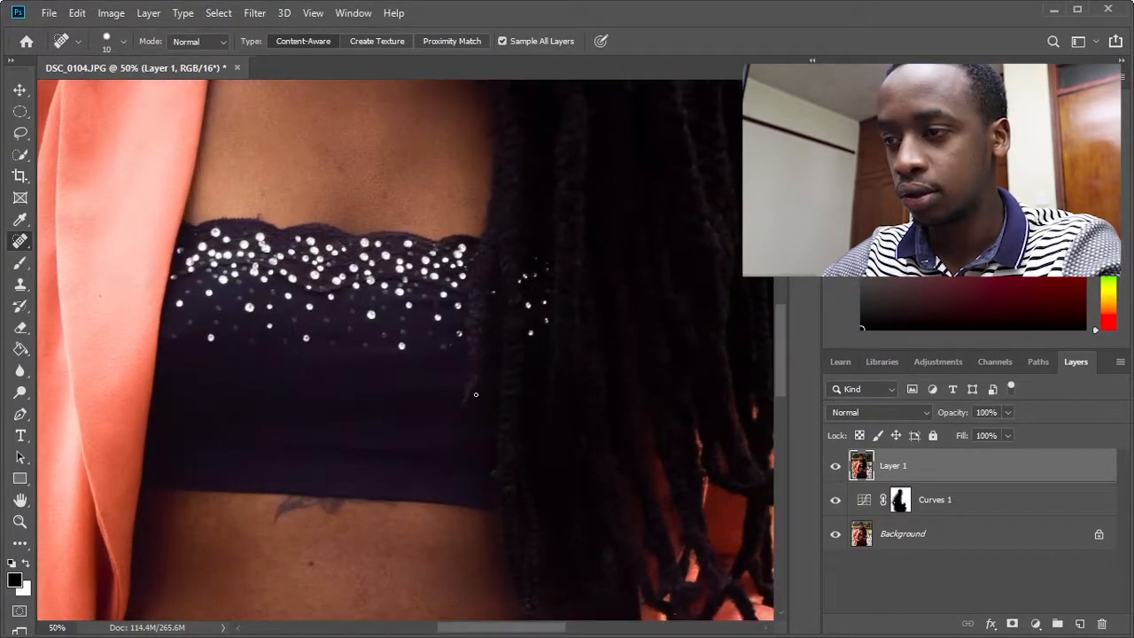
scroll(279, 232, "up", 5)
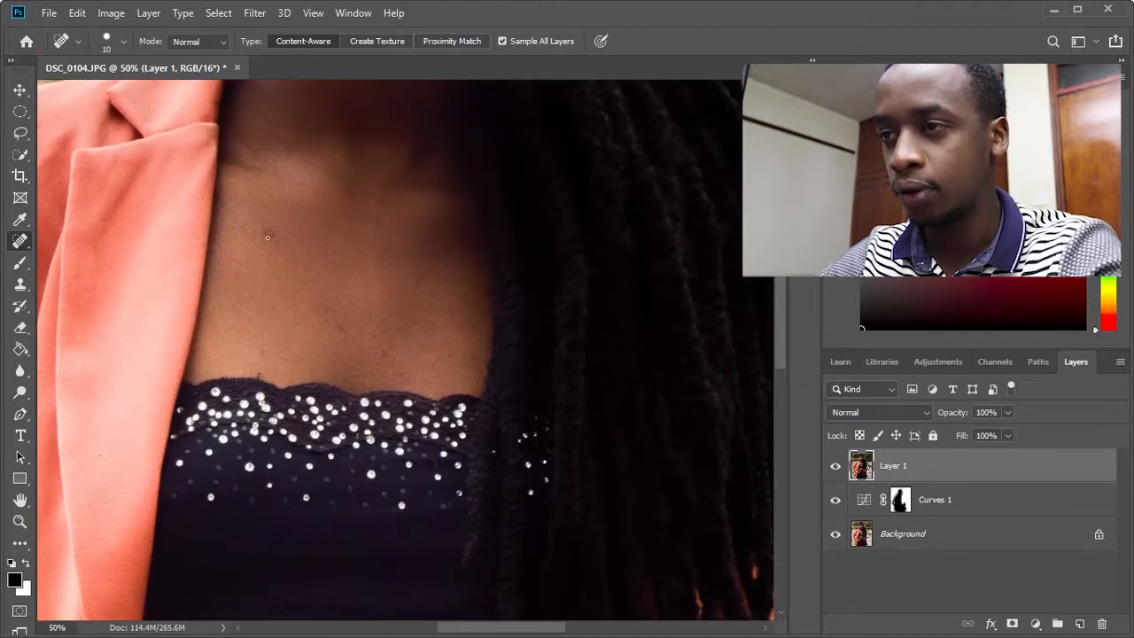
key("bracketright")
key("bracketright")
left_click(269, 234)
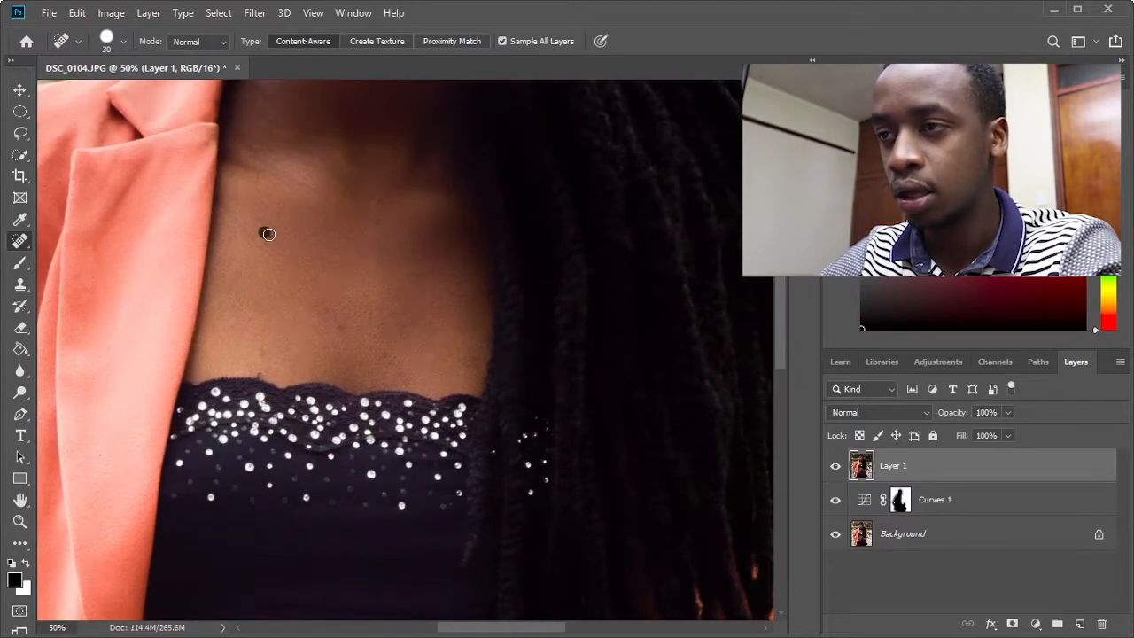
left_click(331, 314)
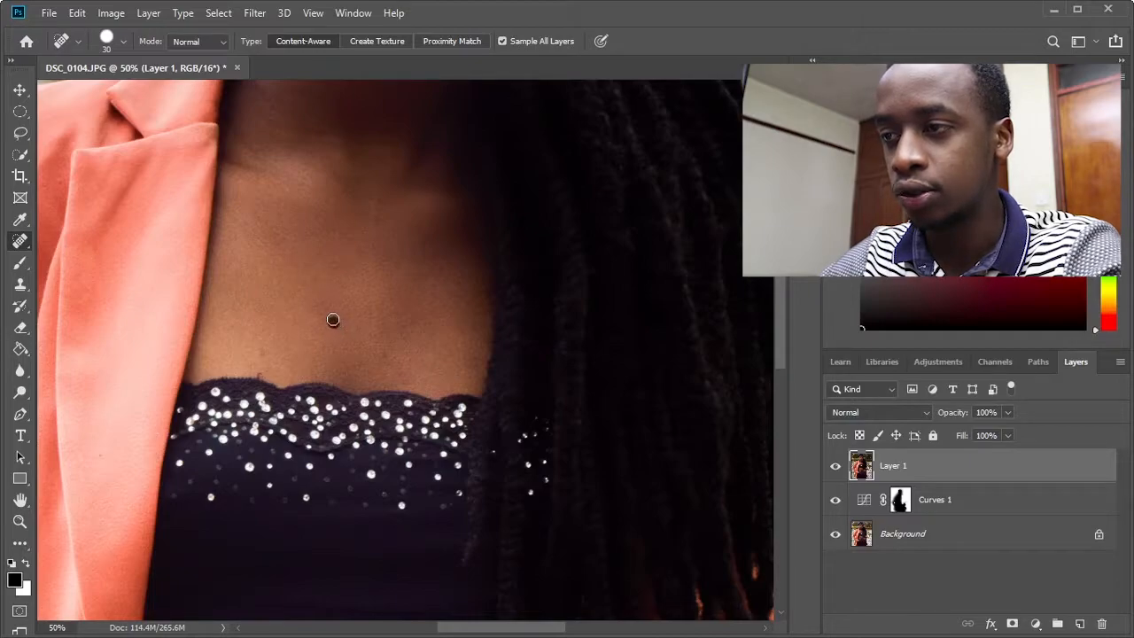
left_click(393, 366)
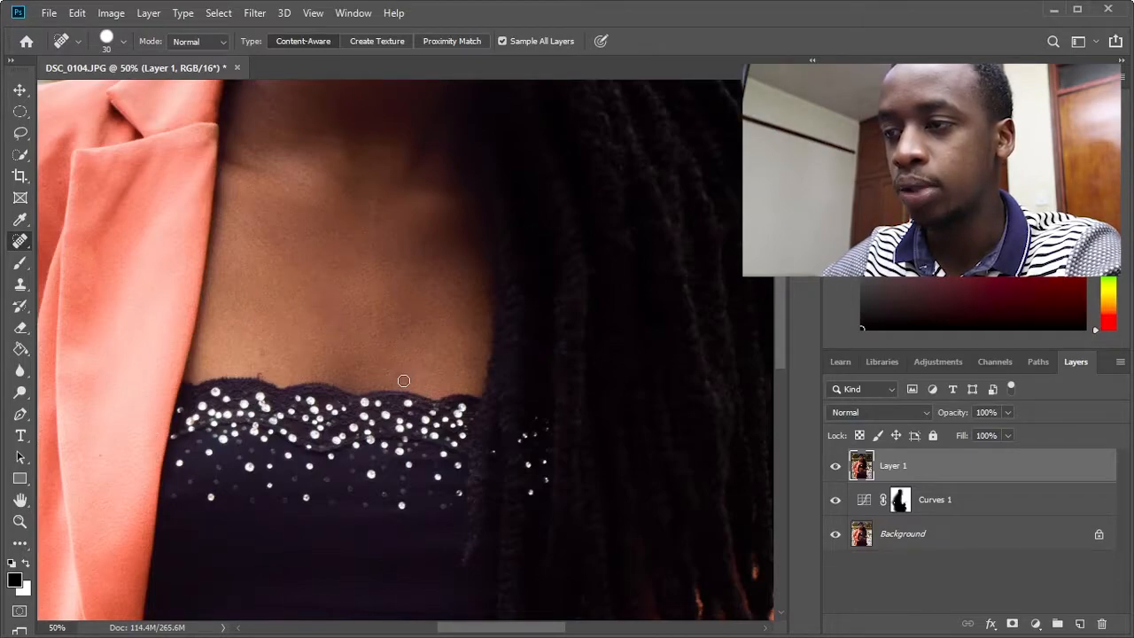
scroll(390, 368, "down", 2)
left_click(264, 282)
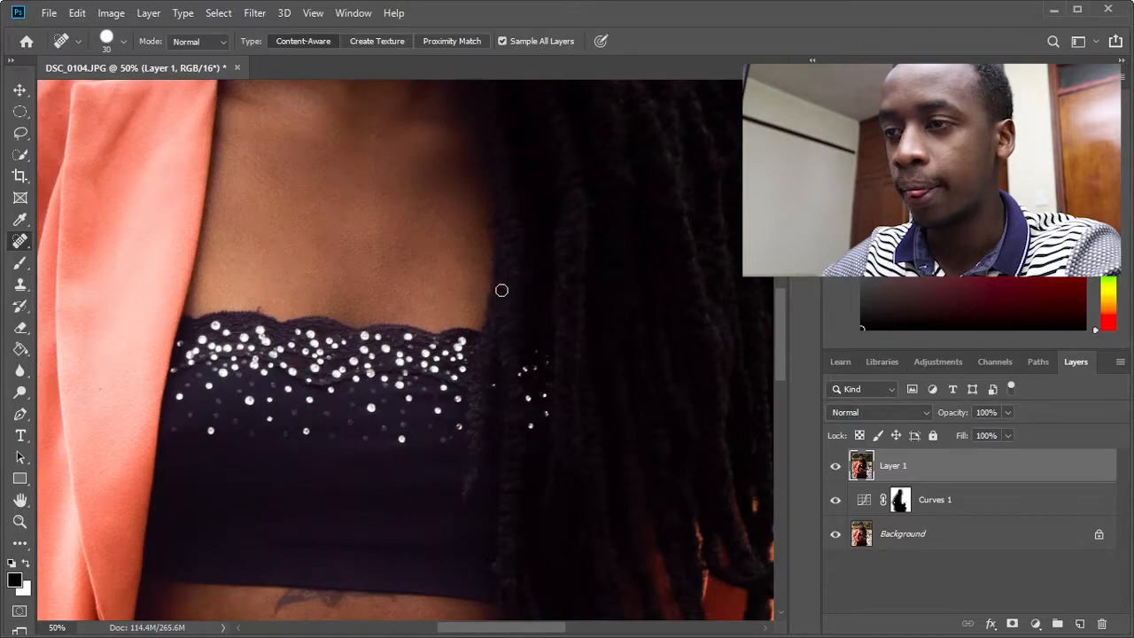
Spot-heal the blemish on the woman's lower abdomen, check the whole portrait and switch to the Move tool.
scroll(450, 360, "down", 2)
scroll(449, 360, "down", 7)
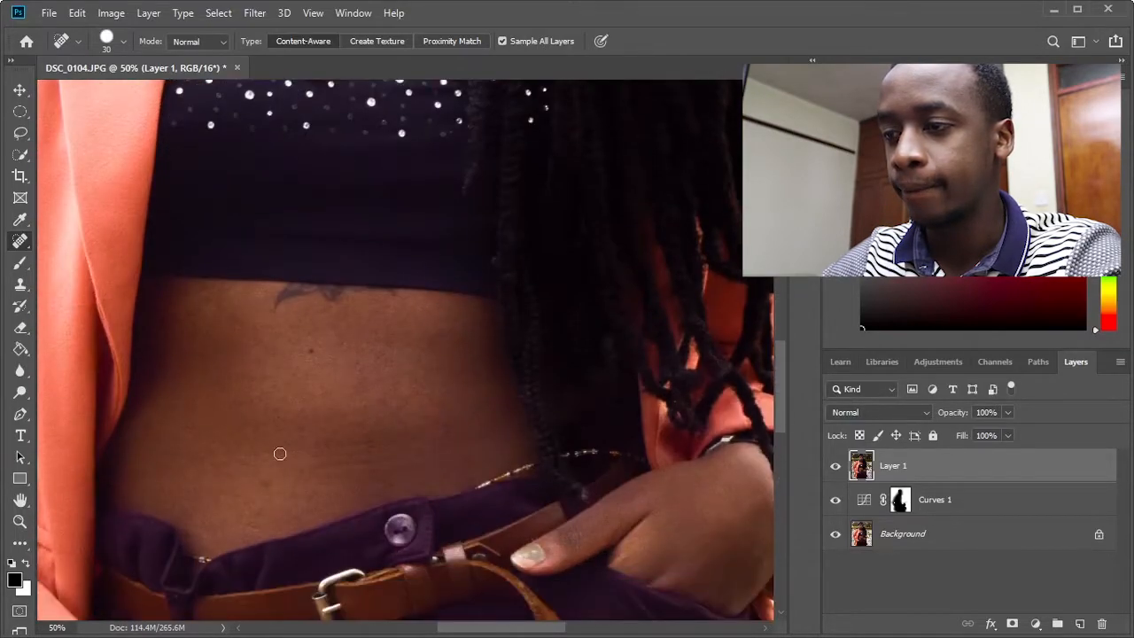
left_click(266, 478)
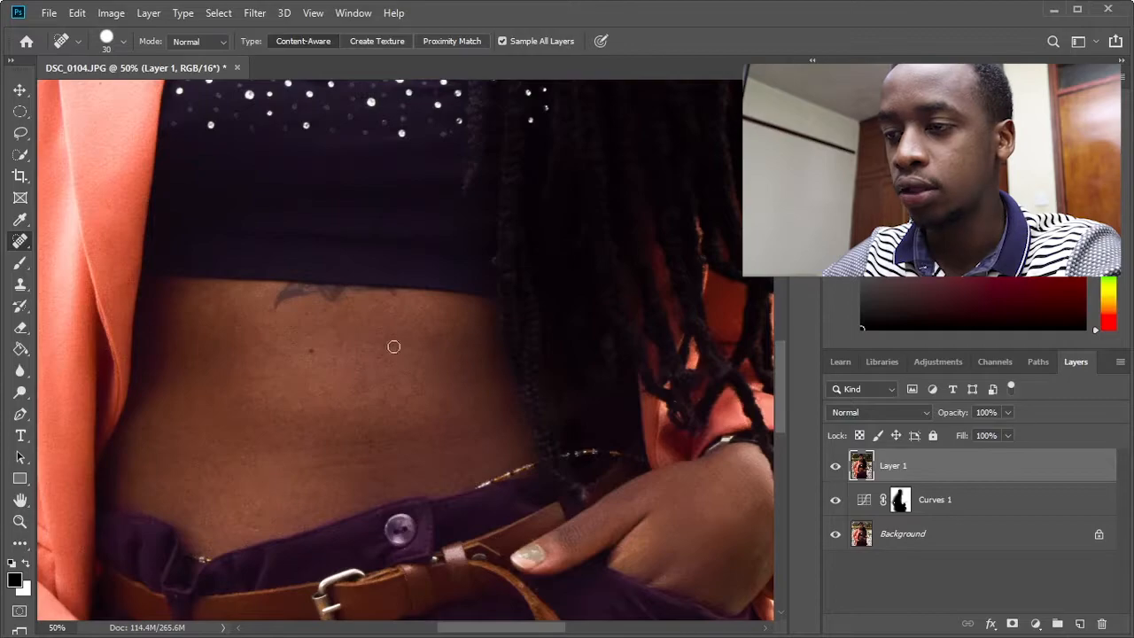
scroll(526, 177, "up", 9)
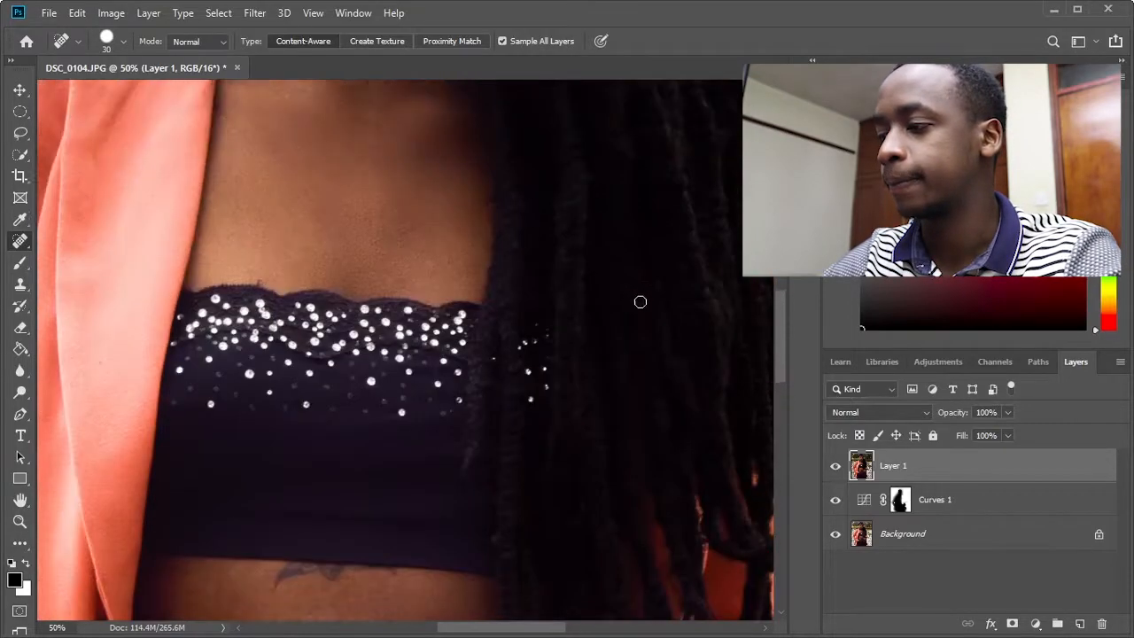
scroll(653, 281, "up", 3)
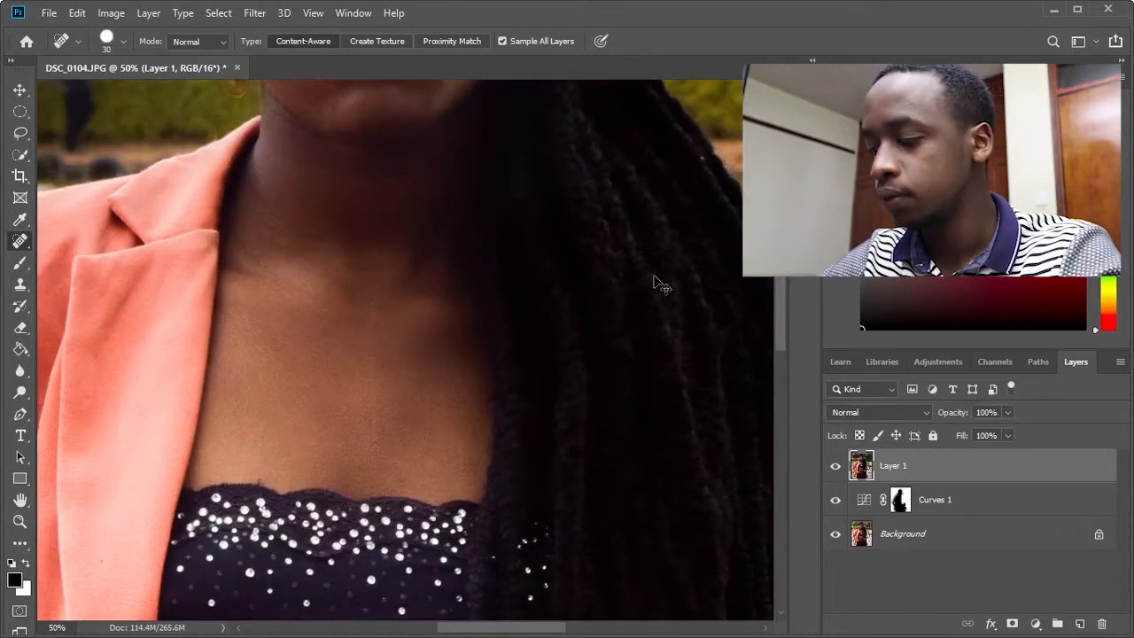
scroll(656, 279, "down", 3)
scroll(656, 280, "down", 1)
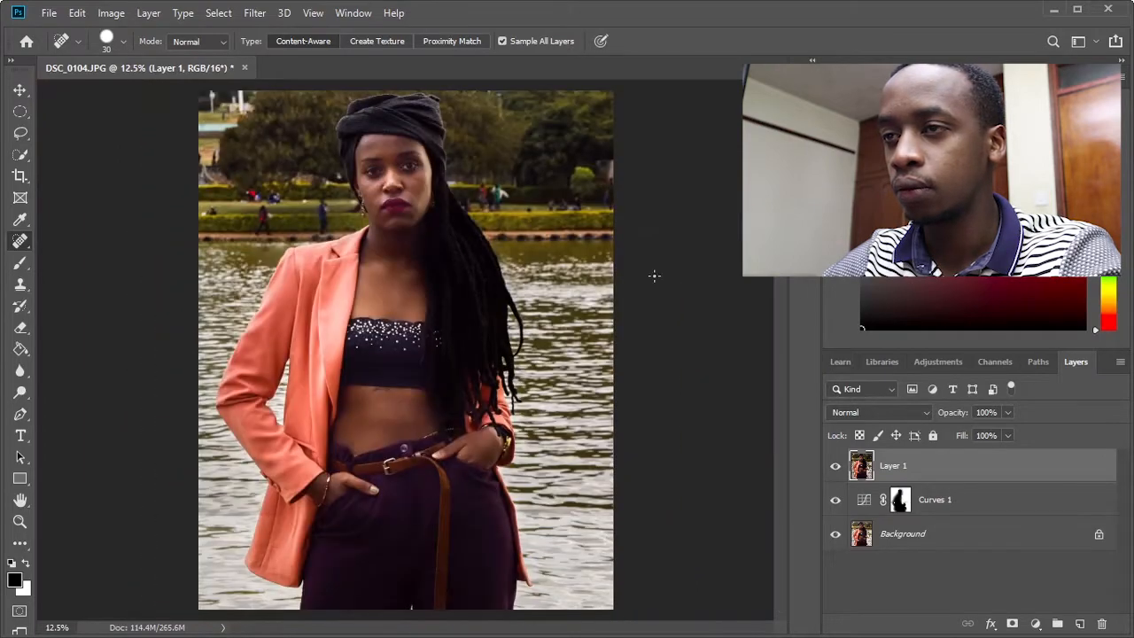
key("v")
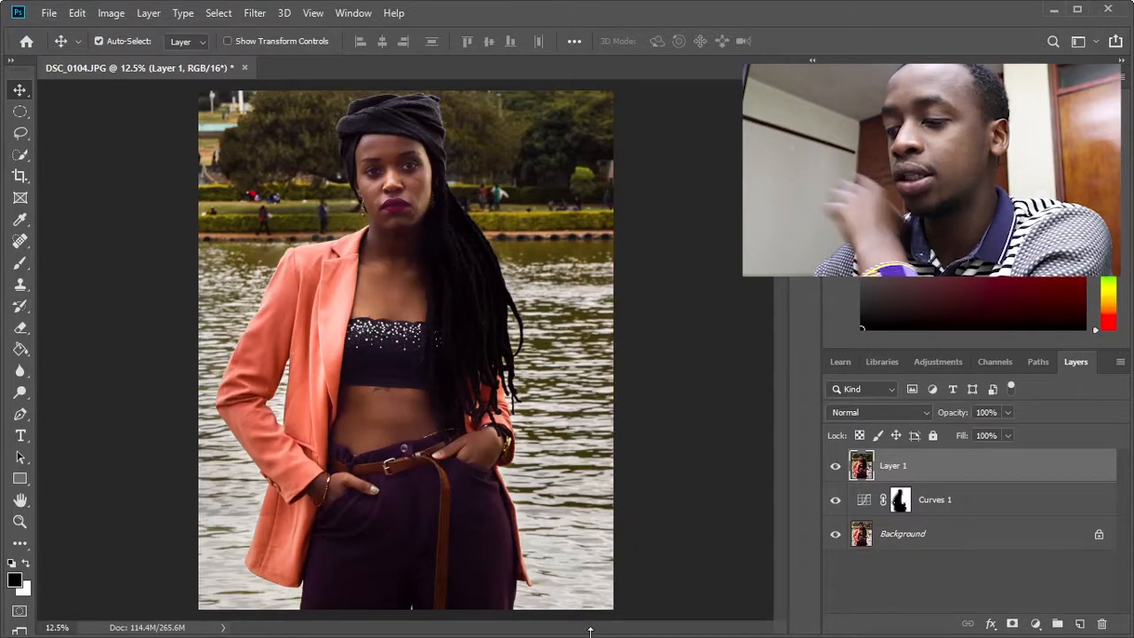
Switch to Lightroom, compare DSC_0104 side by side in the Before & After view, and return to Photoshop.
left_click(1053, 10)
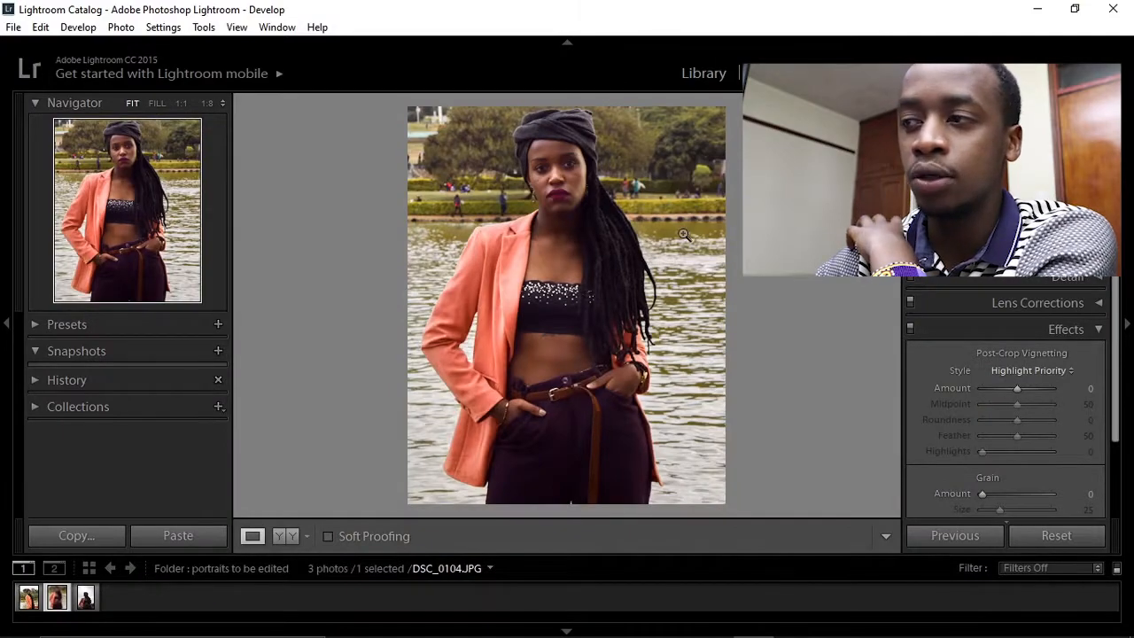
key("backslash")
key("y")
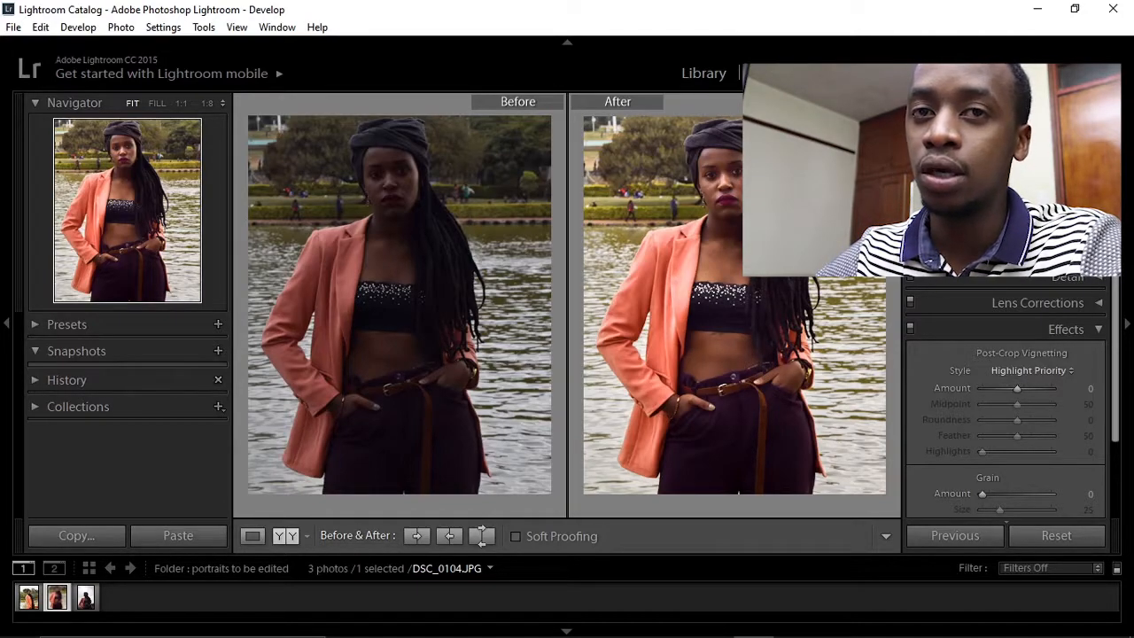
left_click(1037, 10)
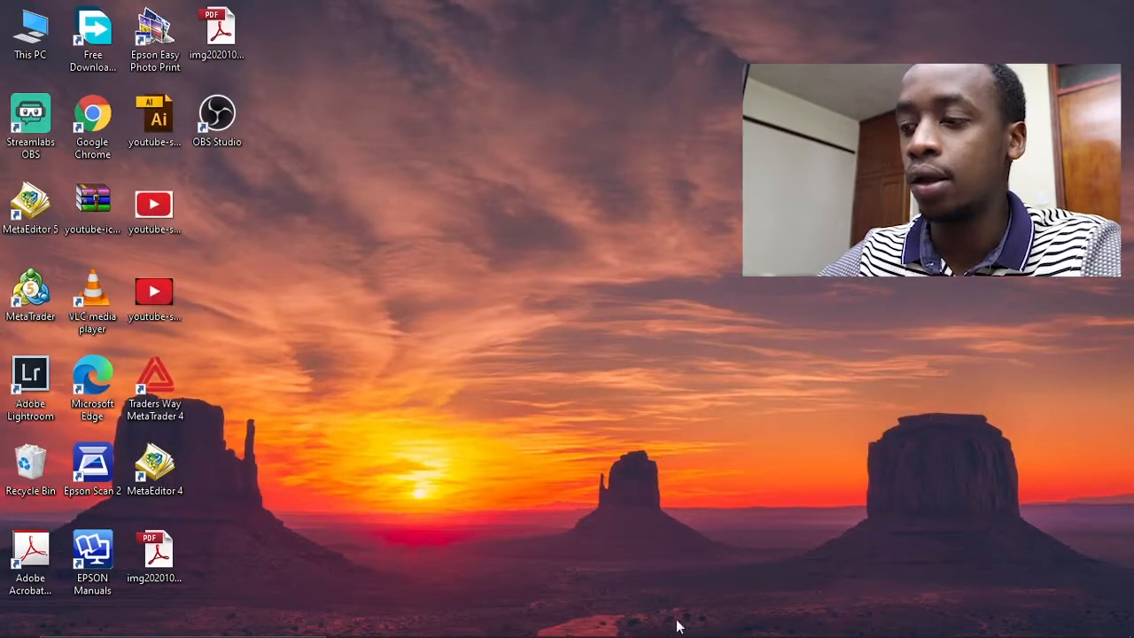
left_click(631, 620)
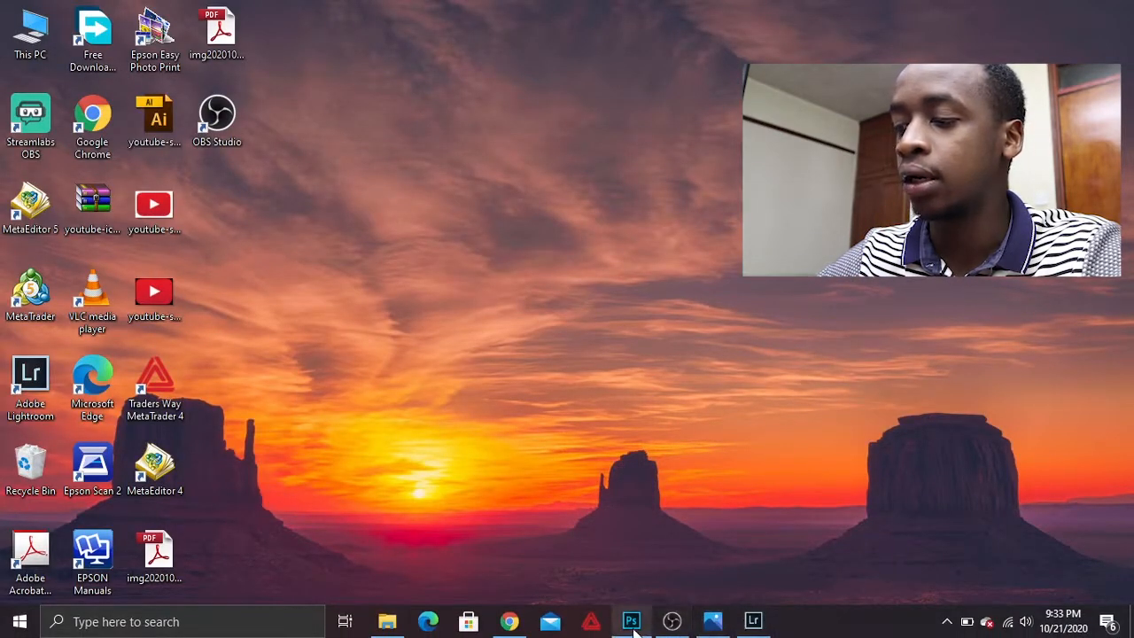